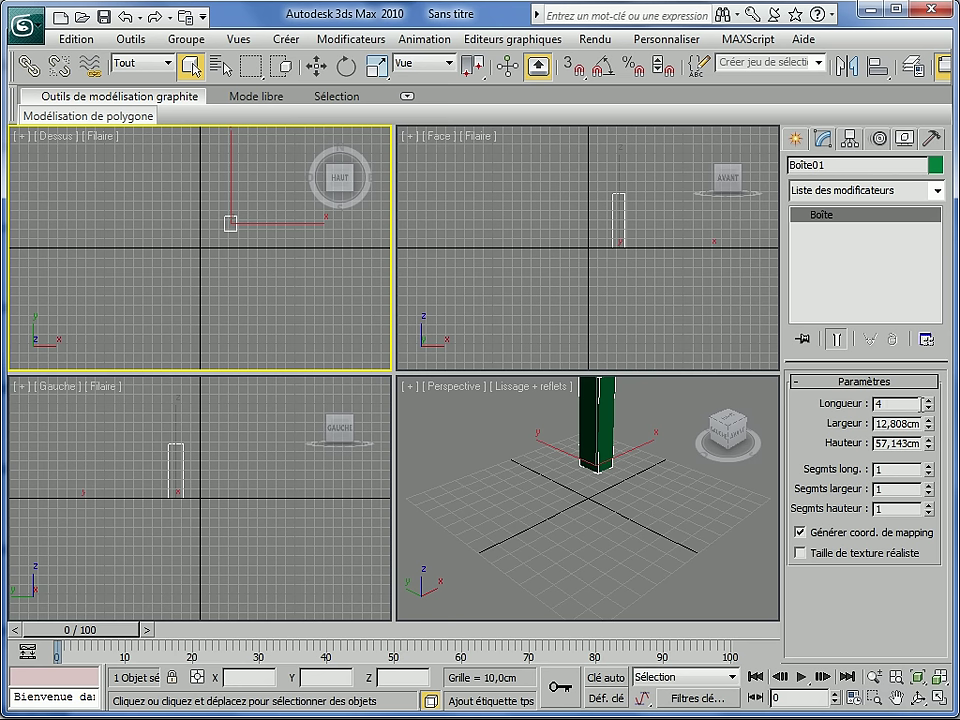
Step: Set the box's length to 4 cm, width to 4 cm and height to 45 cm
type("4")
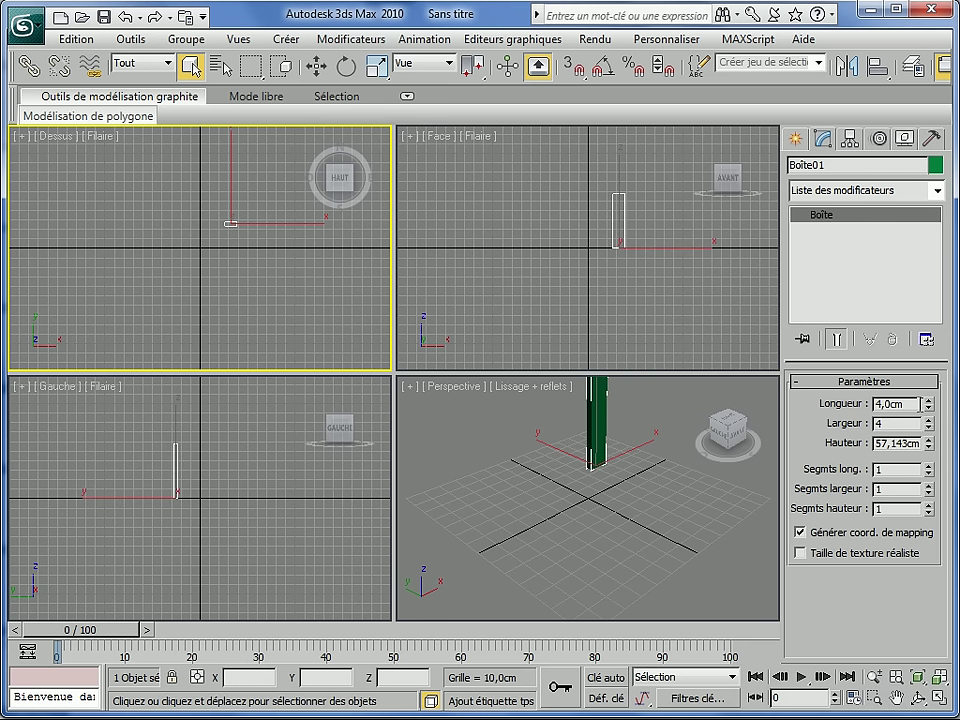
key("Tab")
type("4")
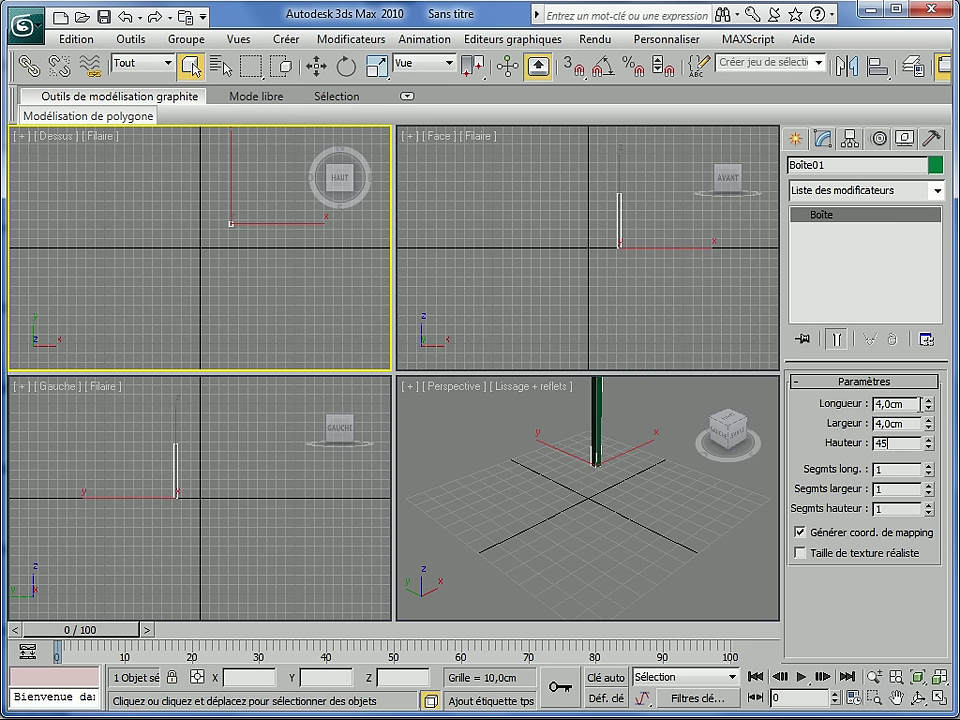
key("Return")
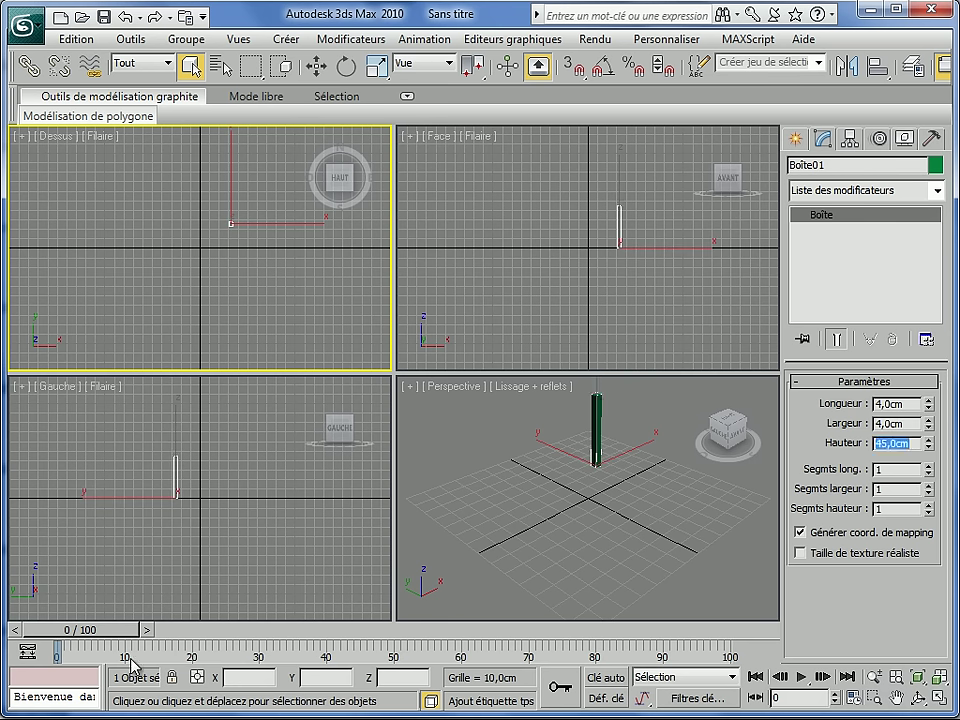
Step: Position the box at X 20 cm and Y 20 cm, and give it 5 height segments
left_click(317, 67)
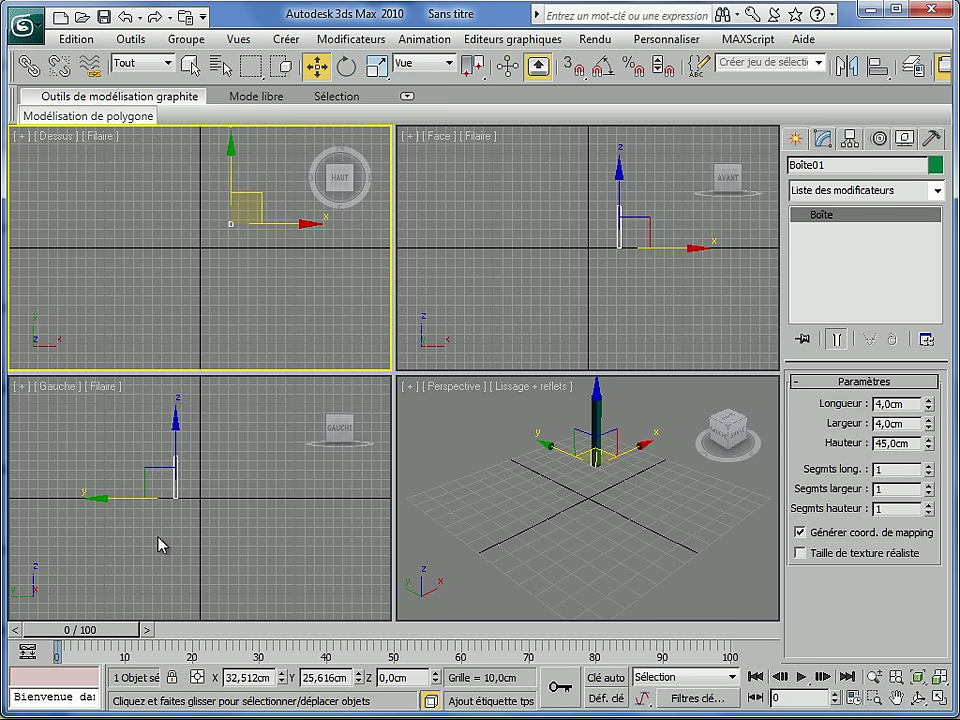
double_click(269, 678)
type("20")
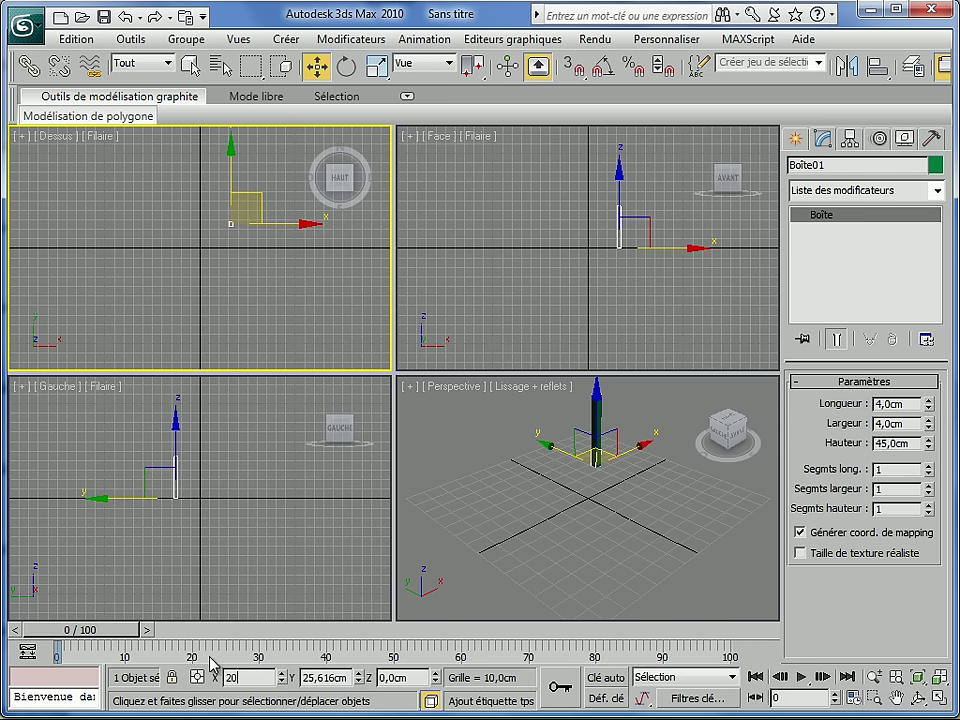
key("Tab")
type("20")
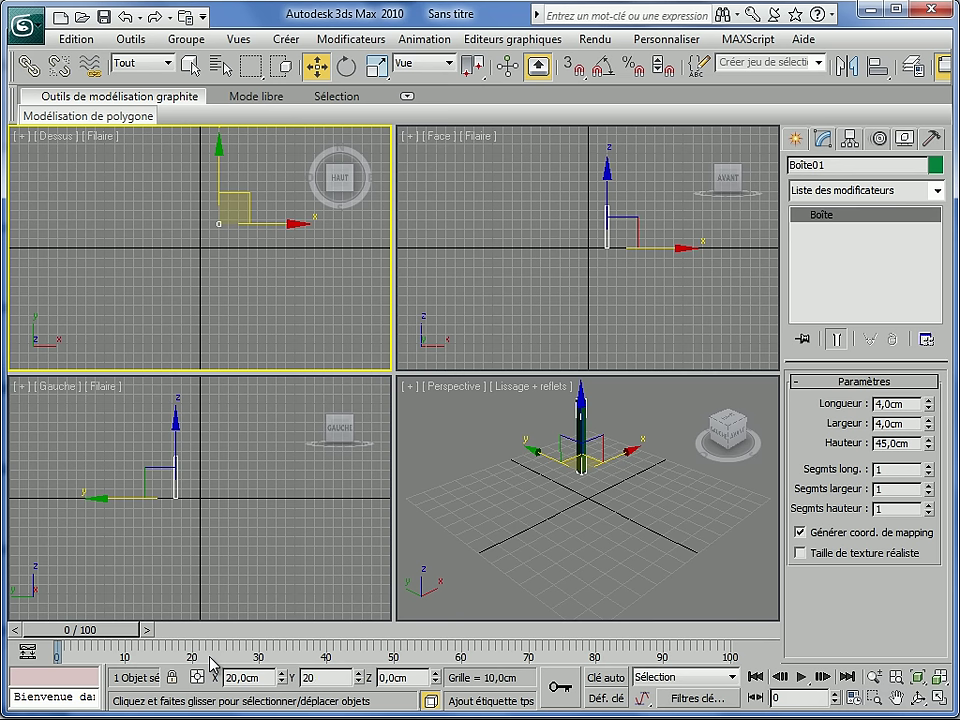
key("Tab")
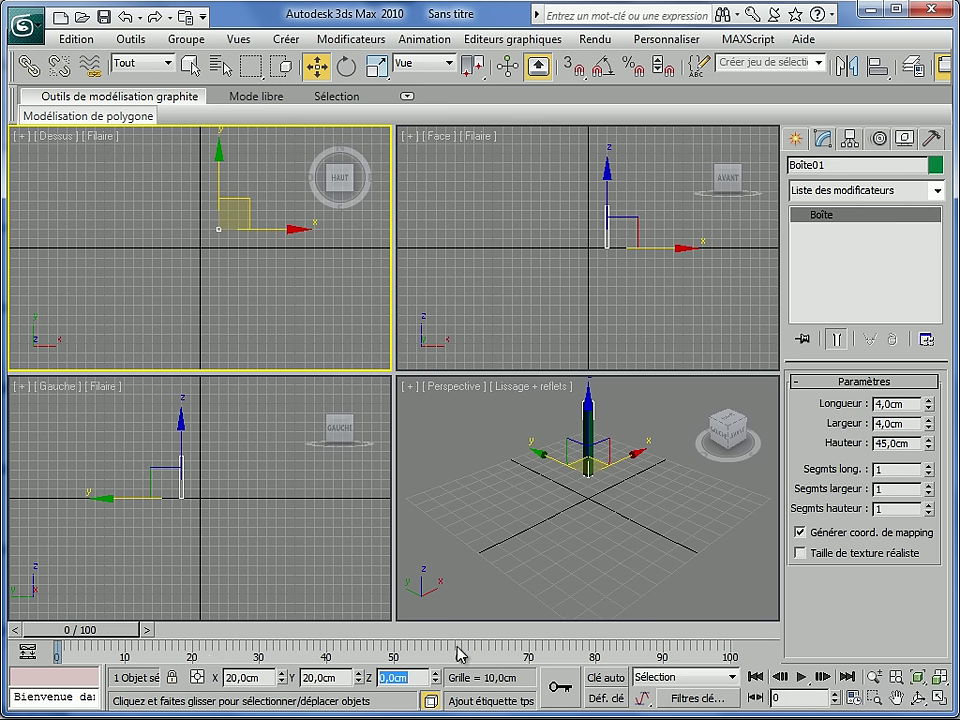
double_click(884, 509)
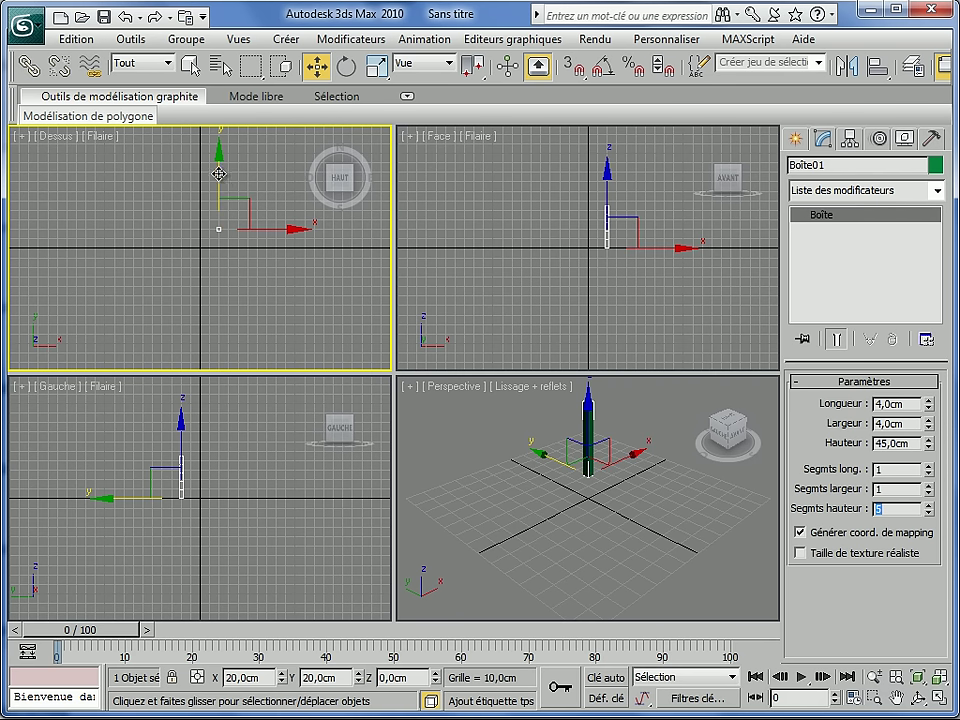
Step: Clone the box along the Y axis as one independent copy and place the copy at Y -20 cm
left_click_drag(218, 170, 212, 214, "shift")
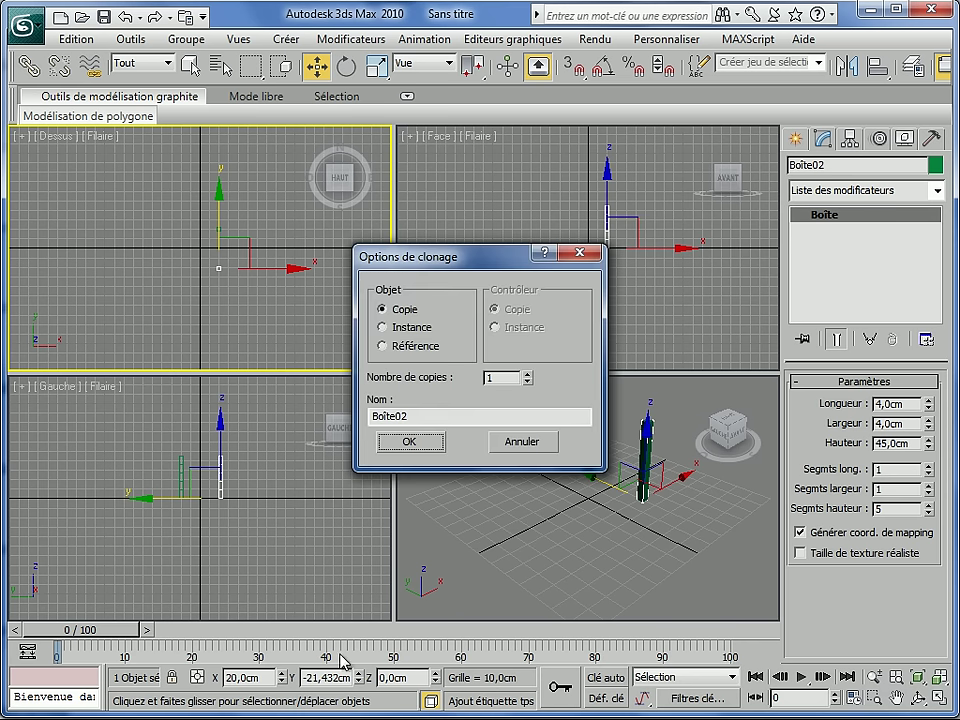
left_click(408, 443)
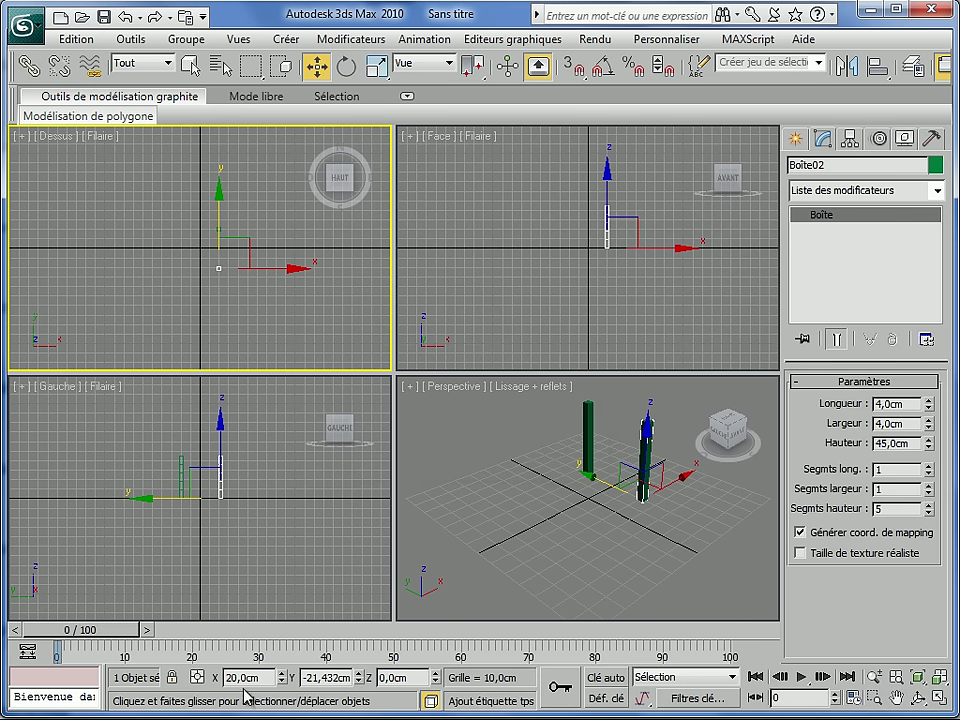
double_click(349, 679)
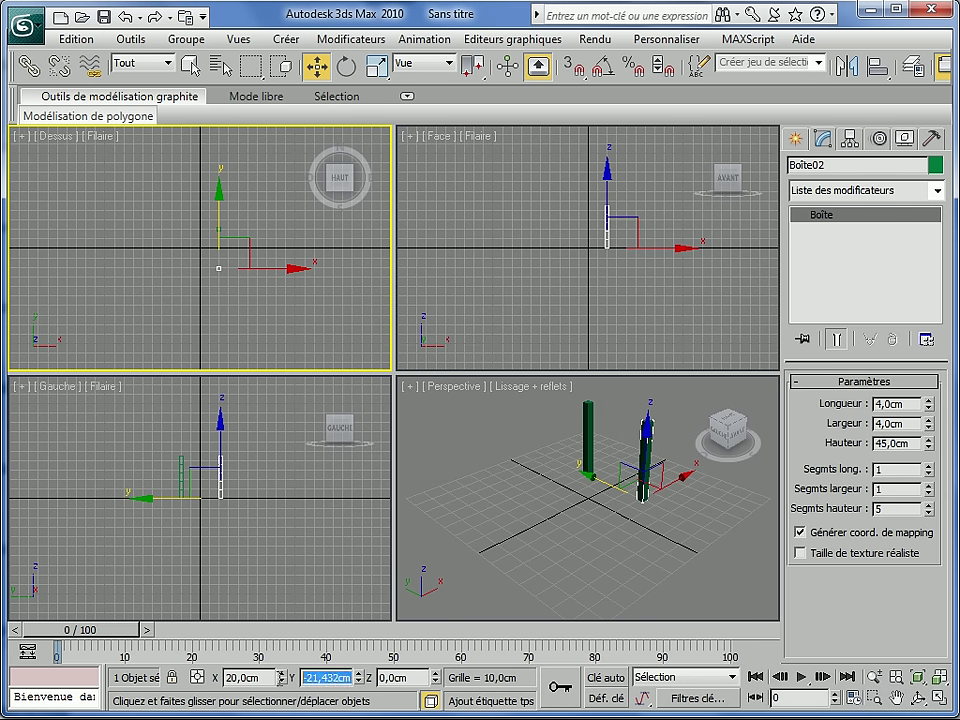
type("1")
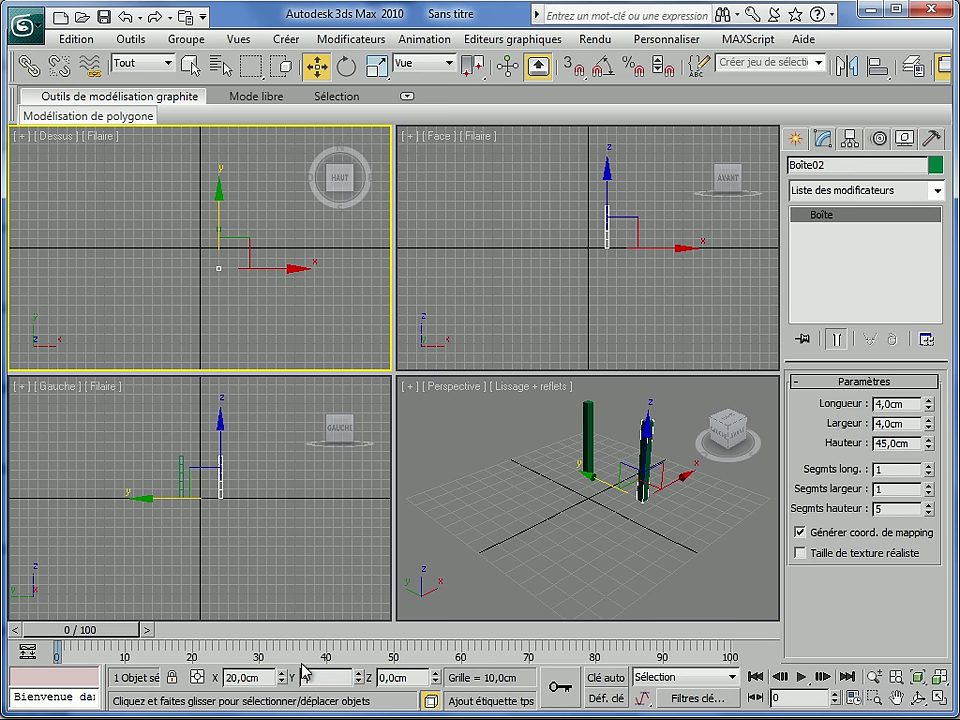
key("Return")
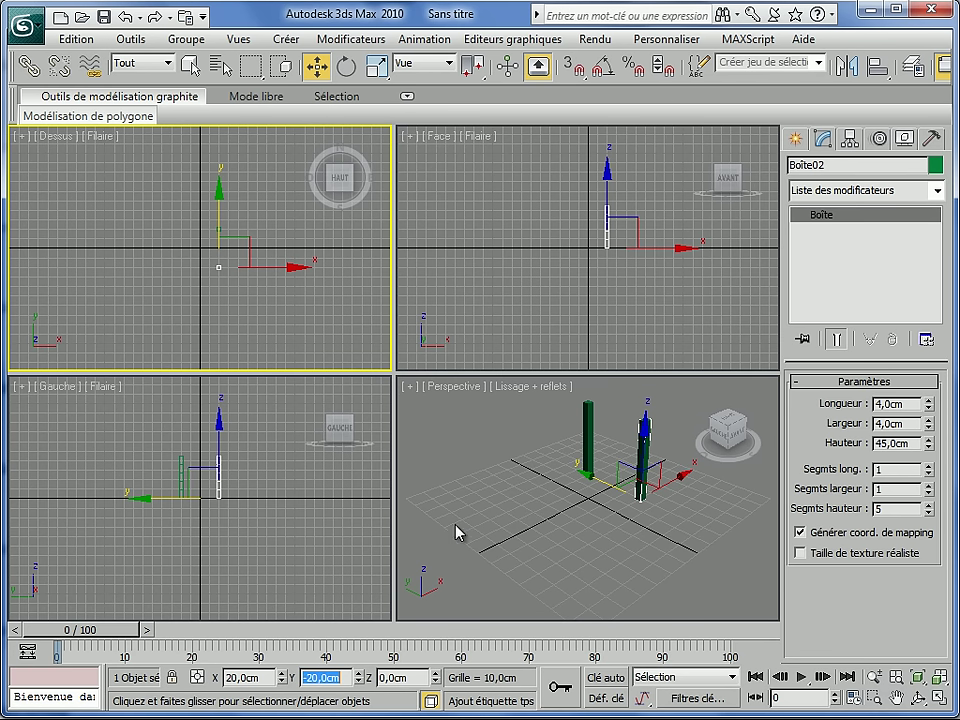
Step: Maximise the perspective view and display the edges of the shaded faces
right_click(469, 512)
key("alt+w")
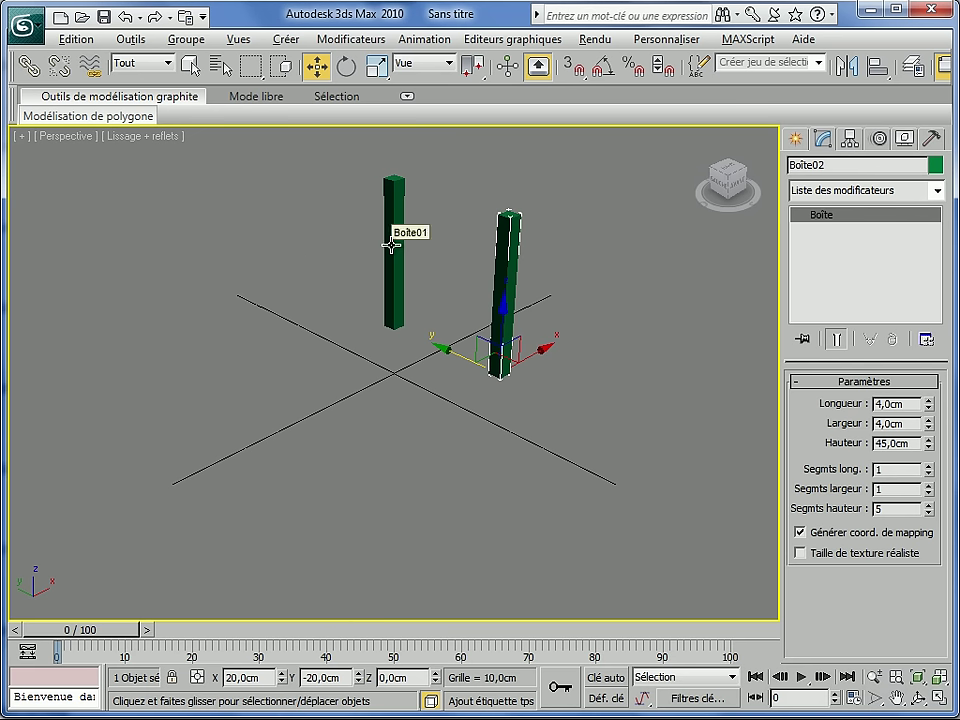
key("F4")
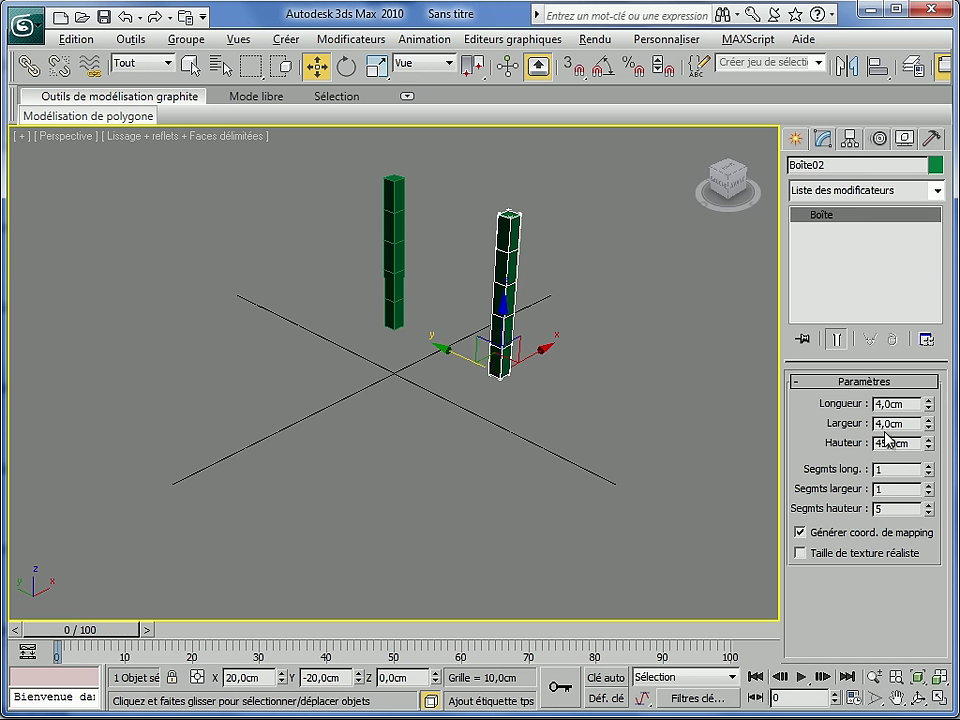
Step: Set the copied box's height to 90 cm and its height segments to 10
left_click_drag(912, 447, 878, 442)
type("90")
key("Return")
left_click(895, 512)
type("10")
key("Return")
Step: Apply a Courbure (bend) modifier to the tall box with an angle of 15 and a direction of 90
middle_click_drag(335, 369, 267, 501)
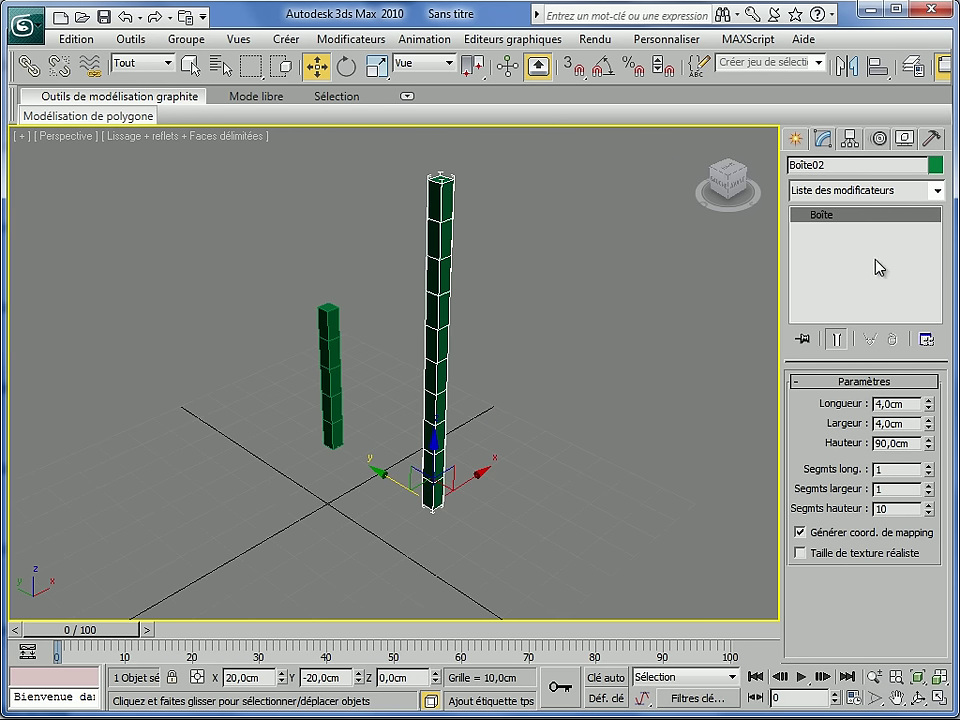
left_click(936, 191)
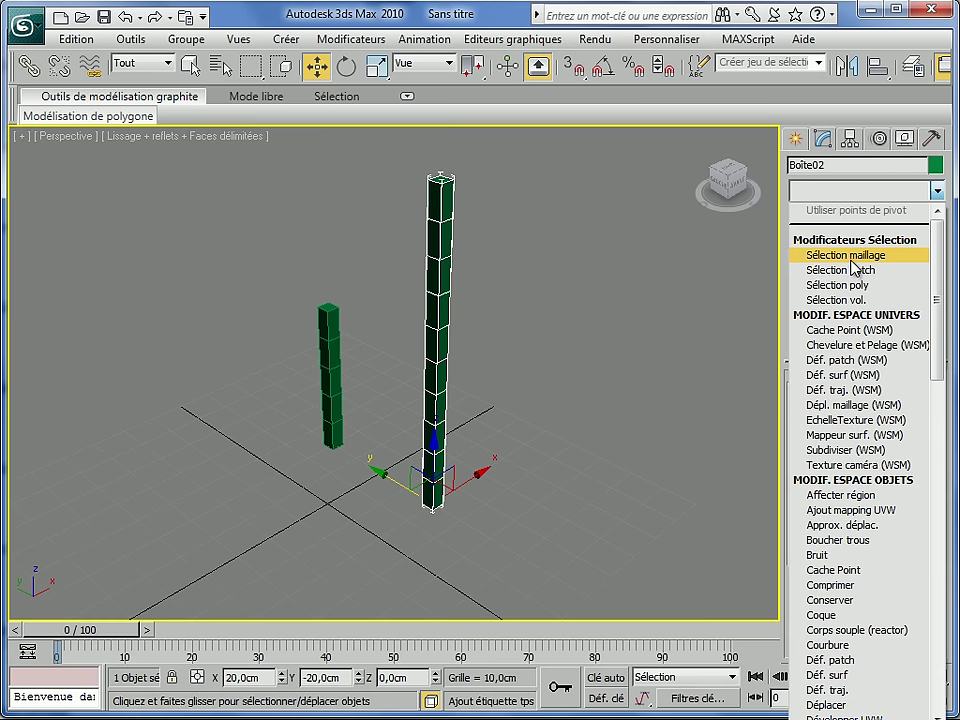
scroll(853, 258, "down", 3)
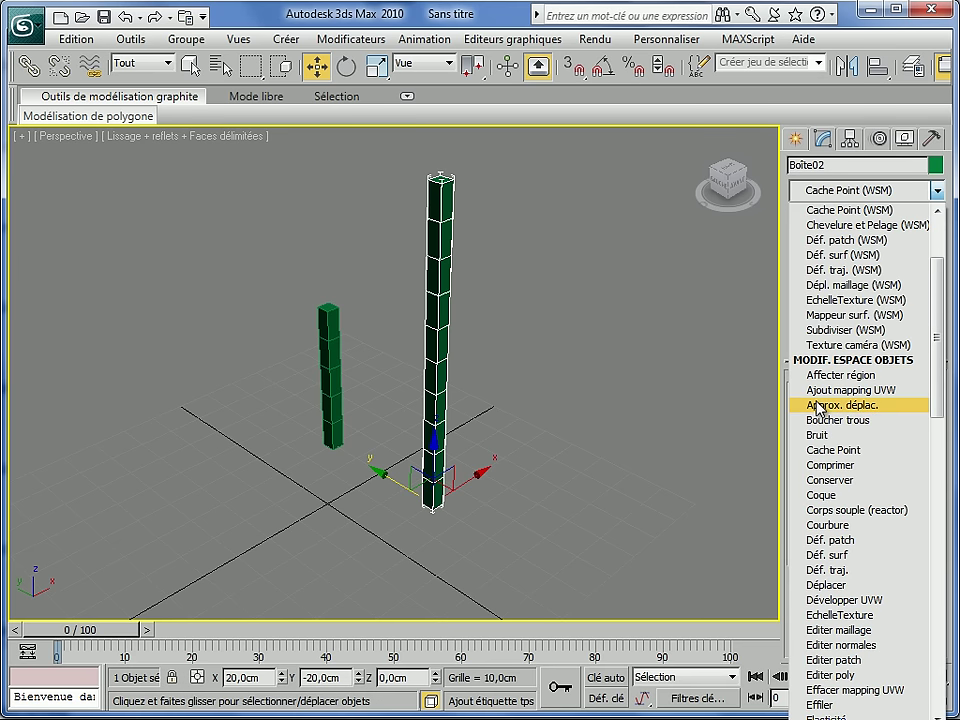
left_click(815, 526)
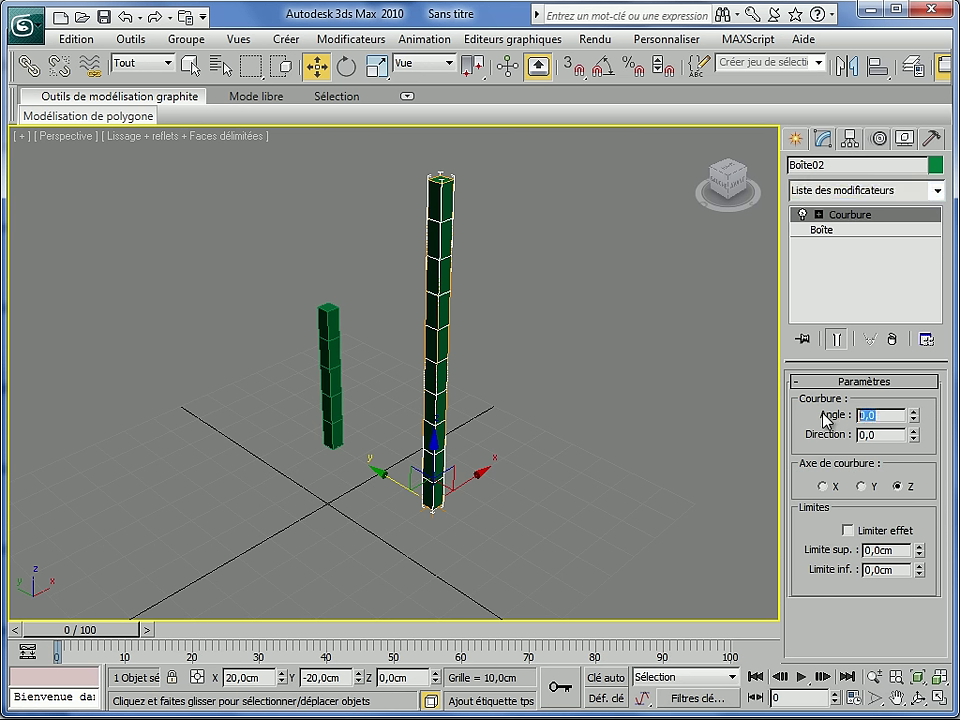
key("Return")
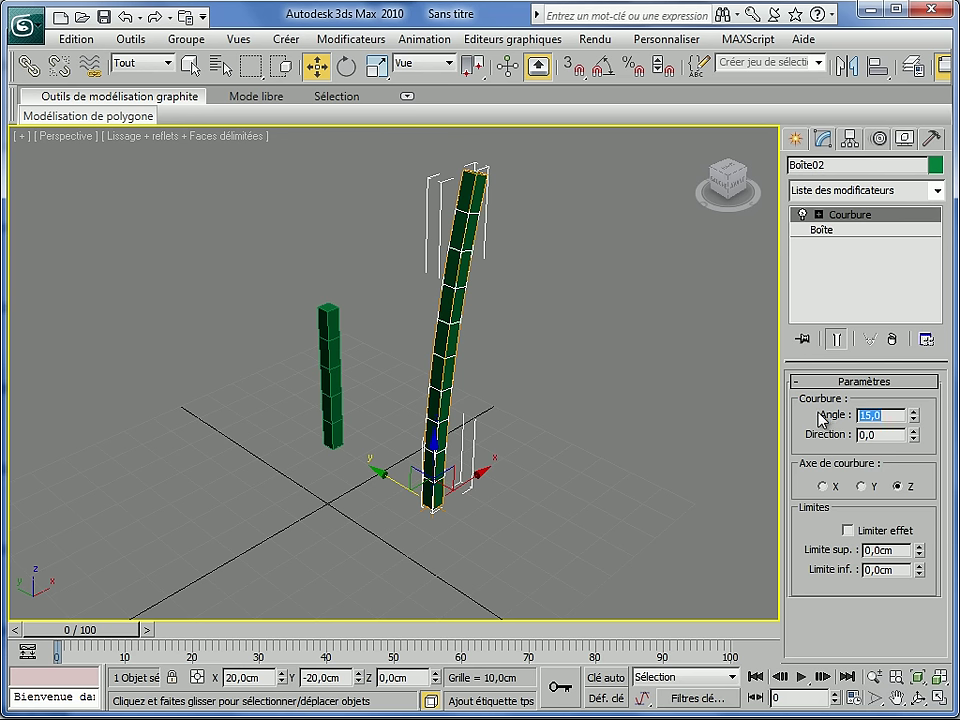
left_click(887, 438)
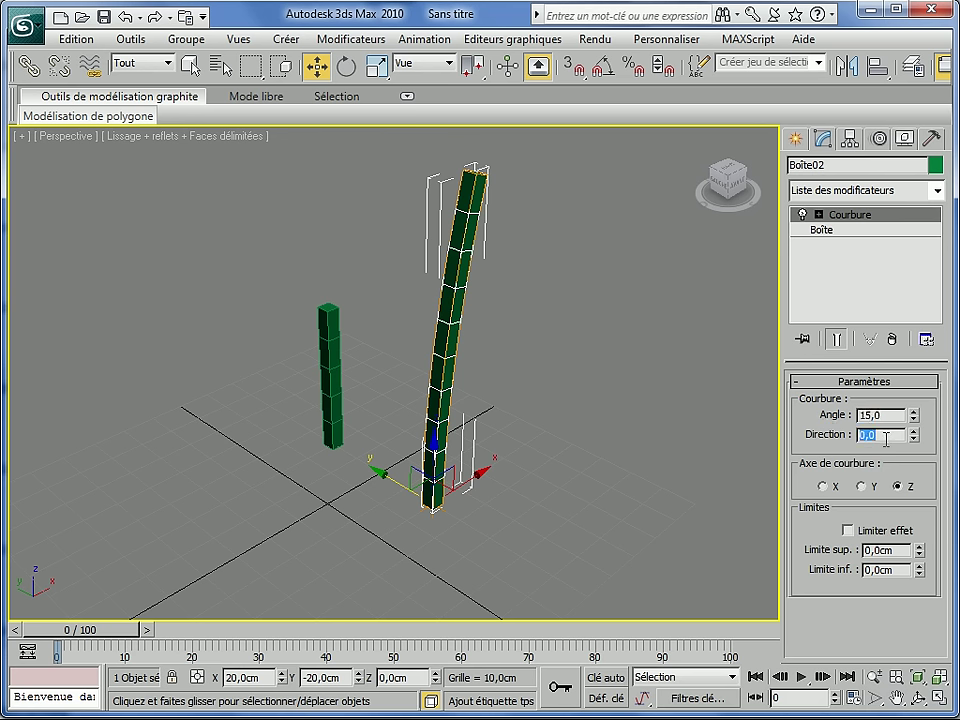
key("Return")
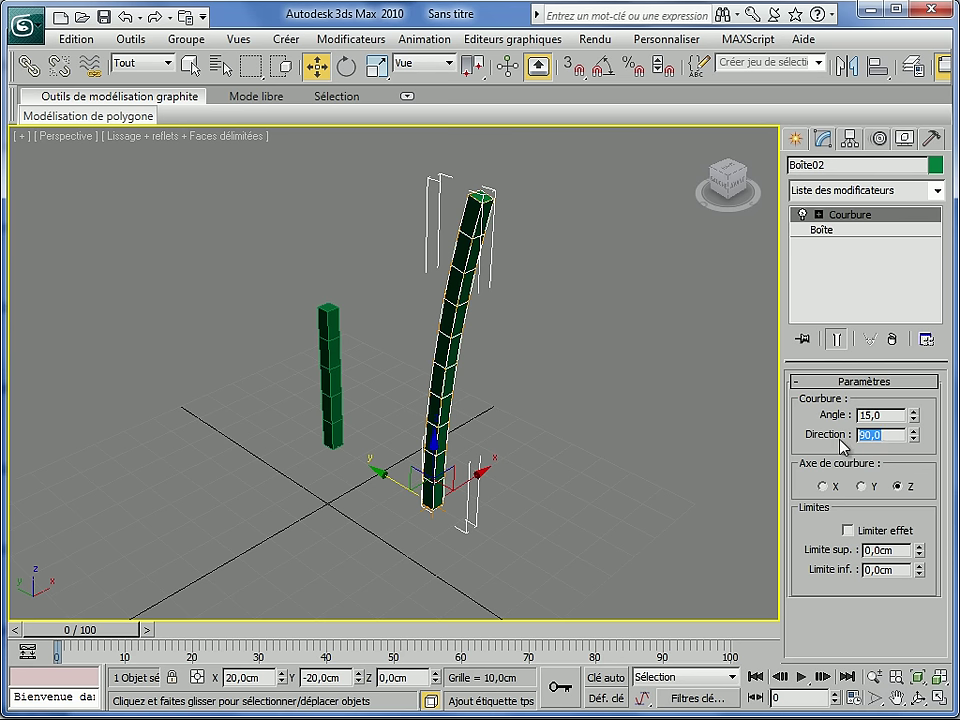
Step: In the left view, move the Courbure modifier's centre up the tall box to a Z height of about 40.6 cm
key("alt+w")
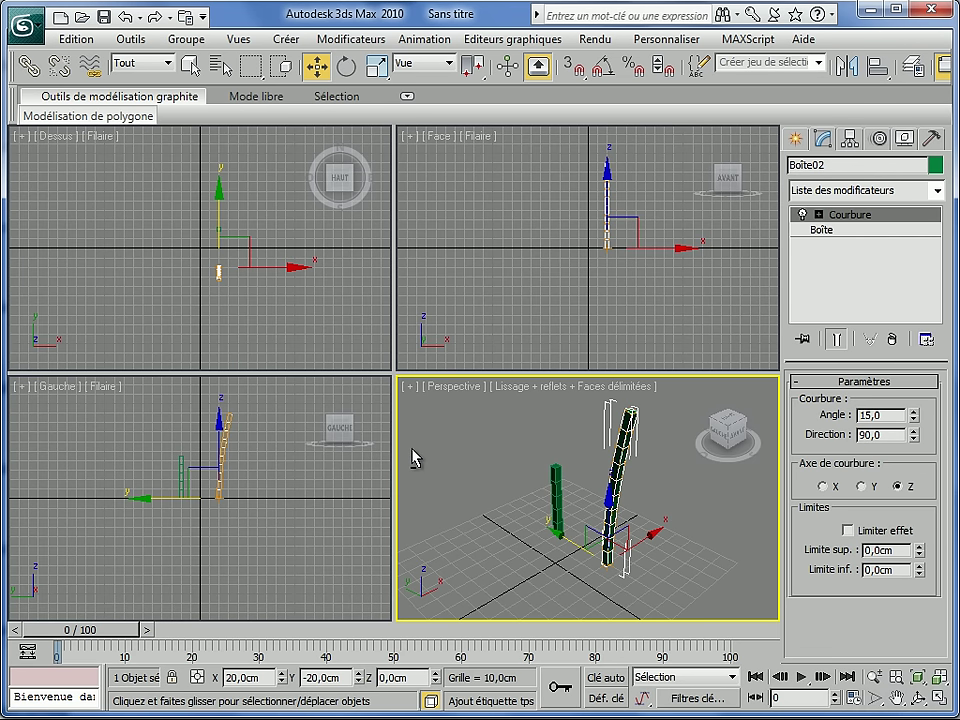
right_click(131, 426)
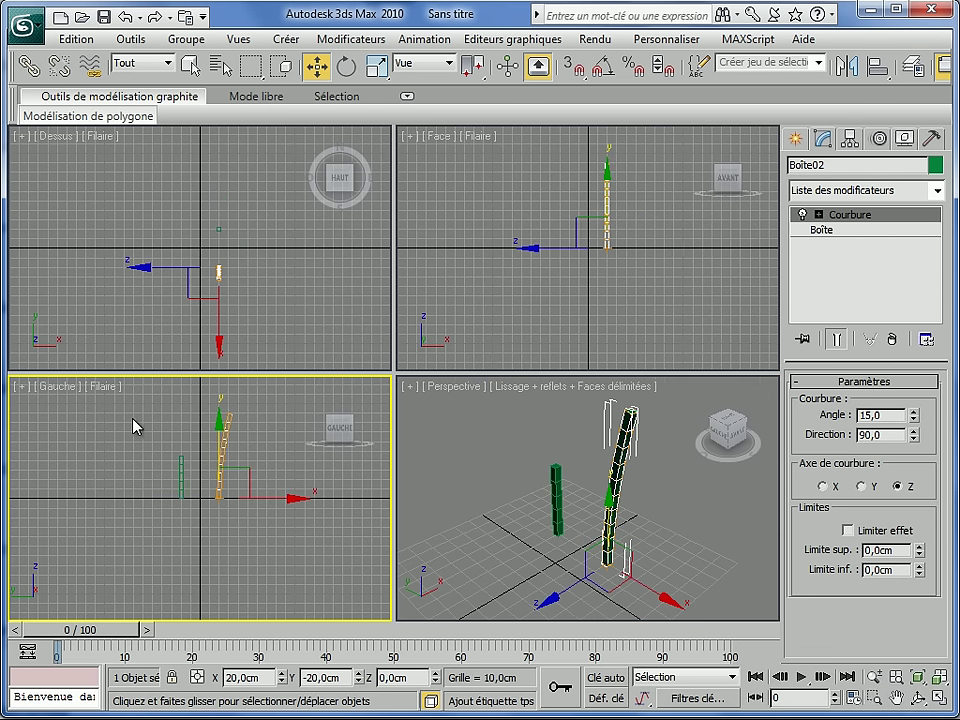
key("alt+w")
middle_click_drag(345, 433, 298, 473)
scroll(311, 465, "up", 3)
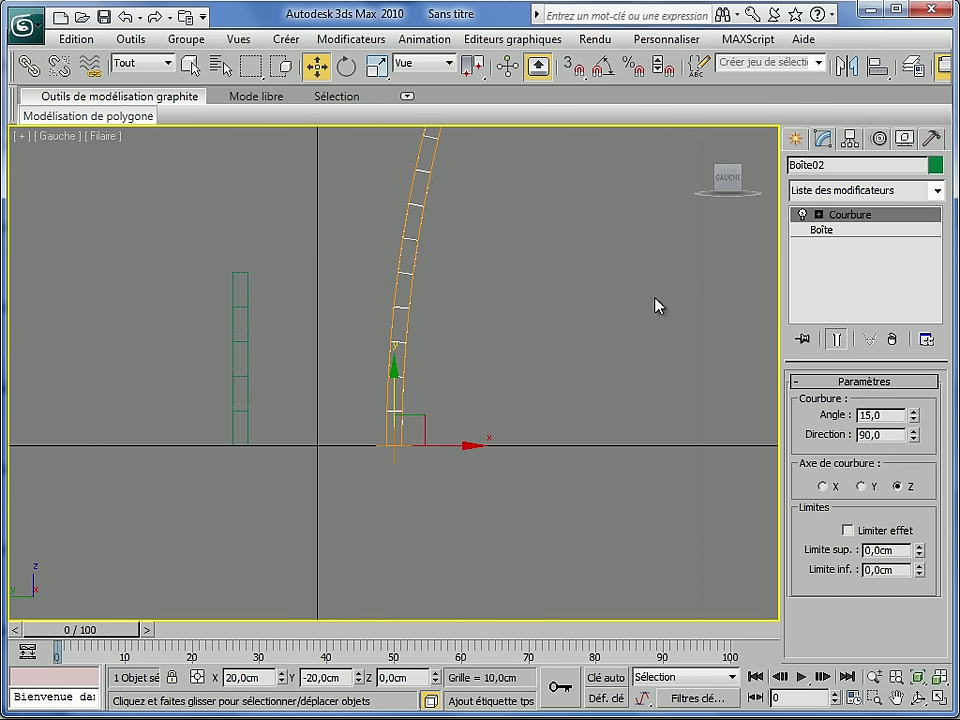
left_click(818, 214)
left_click(852, 244)
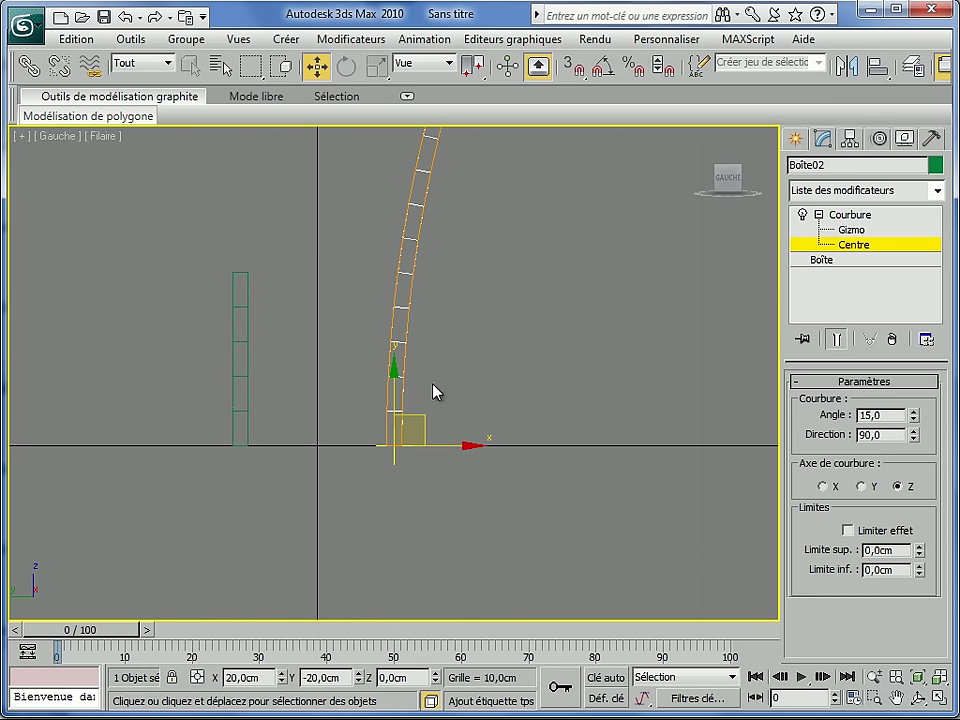
left_click_drag(396, 396, 421, 241)
middle_click_drag(379, 334, 453, 352)
scroll(330, 347, "up", 3)
left_click_drag(354, 162, 353, 163)
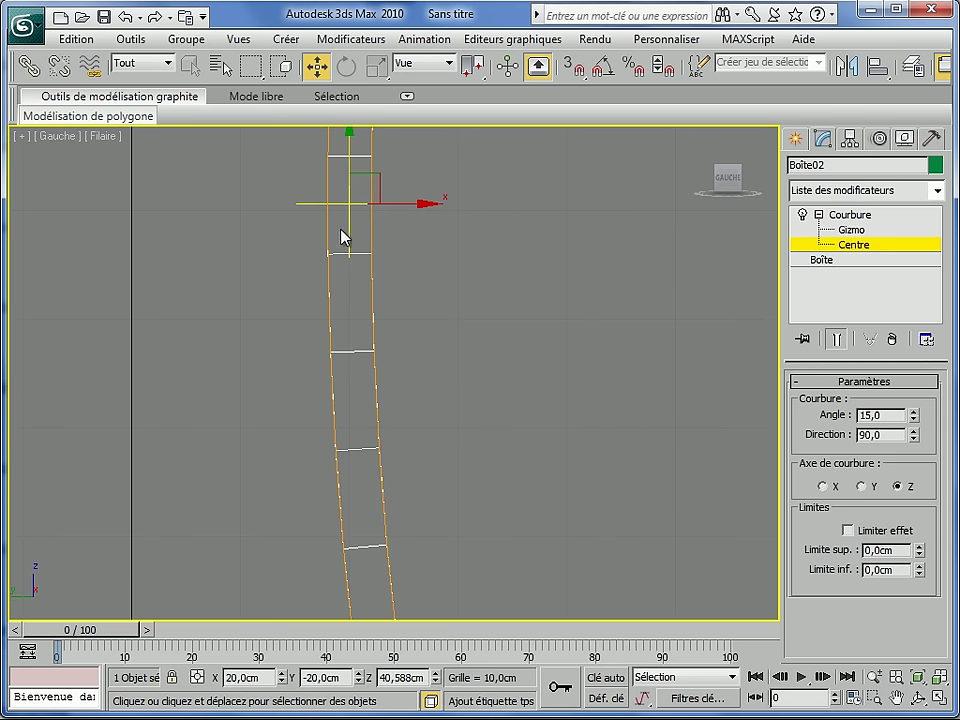
middle_click_drag(255, 229, 392, 258)
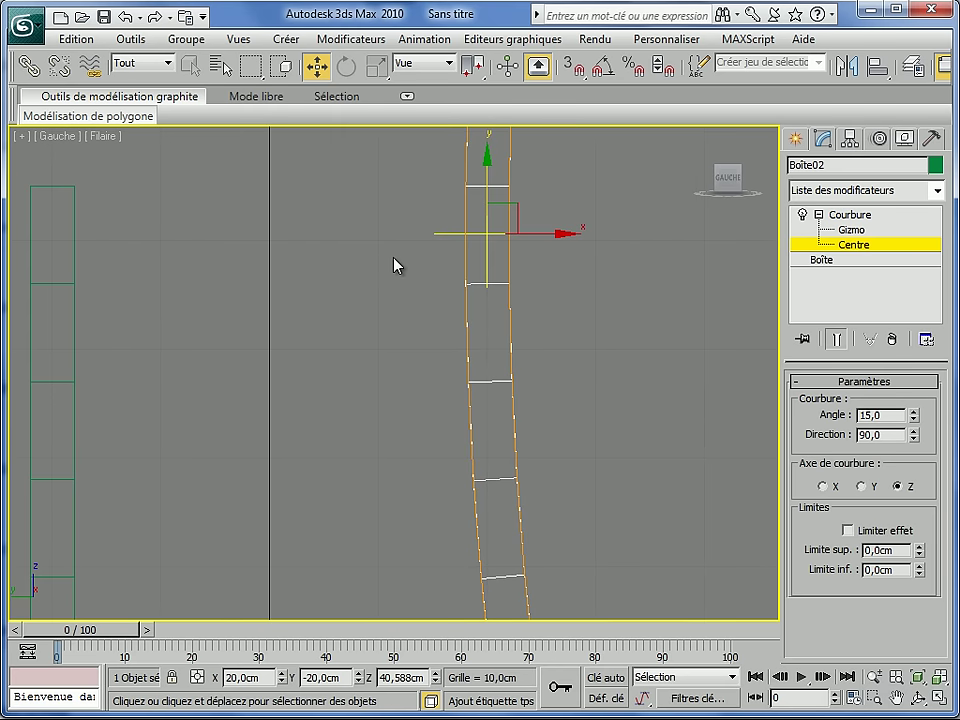
Step: Bring back the maximised perspective view and leave the Courbure modifier's centre sub-level
key("alt+w")
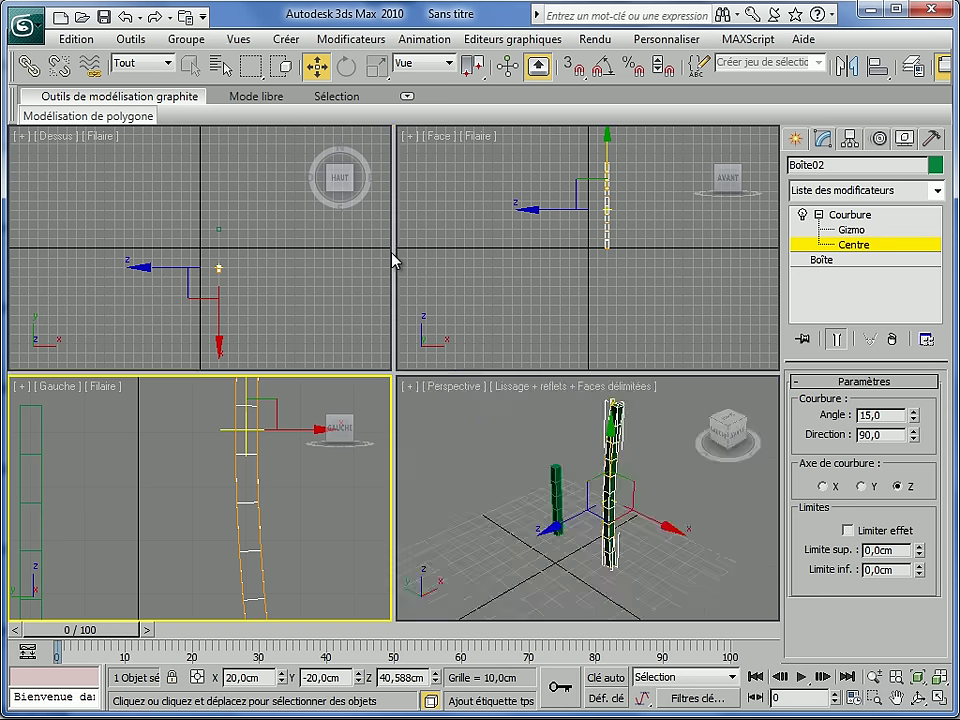
left_click(473, 431)
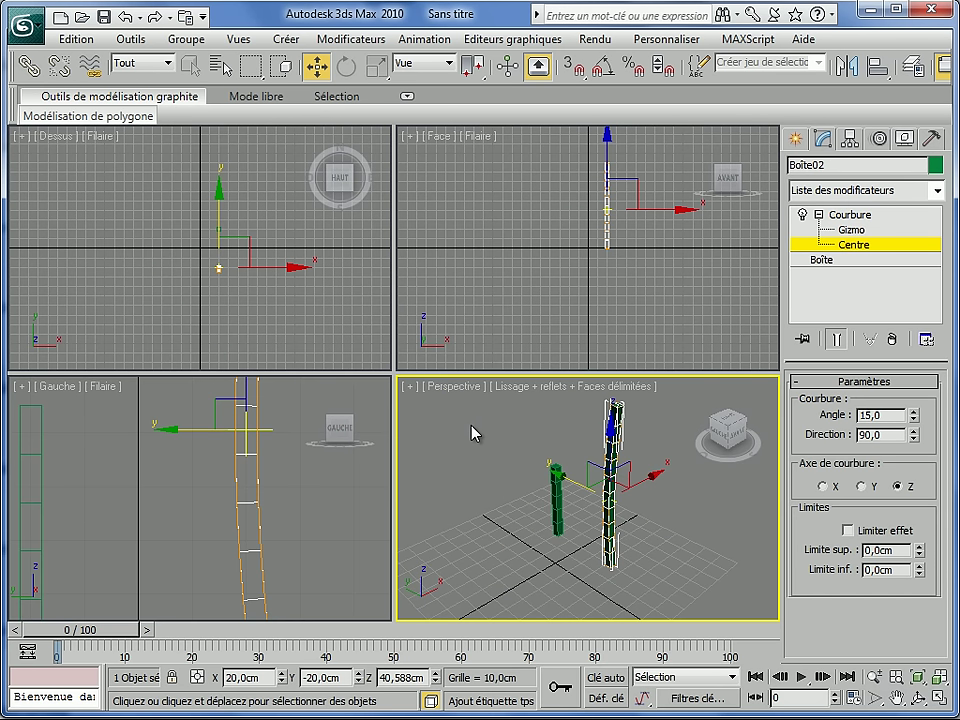
key("alt+w")
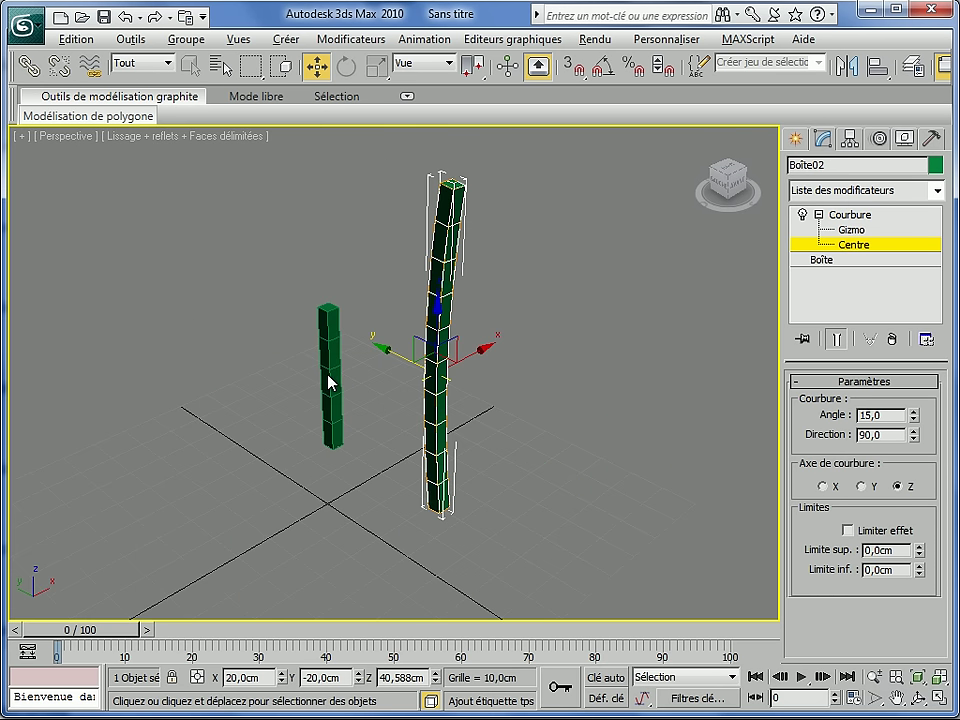
left_click(815, 216)
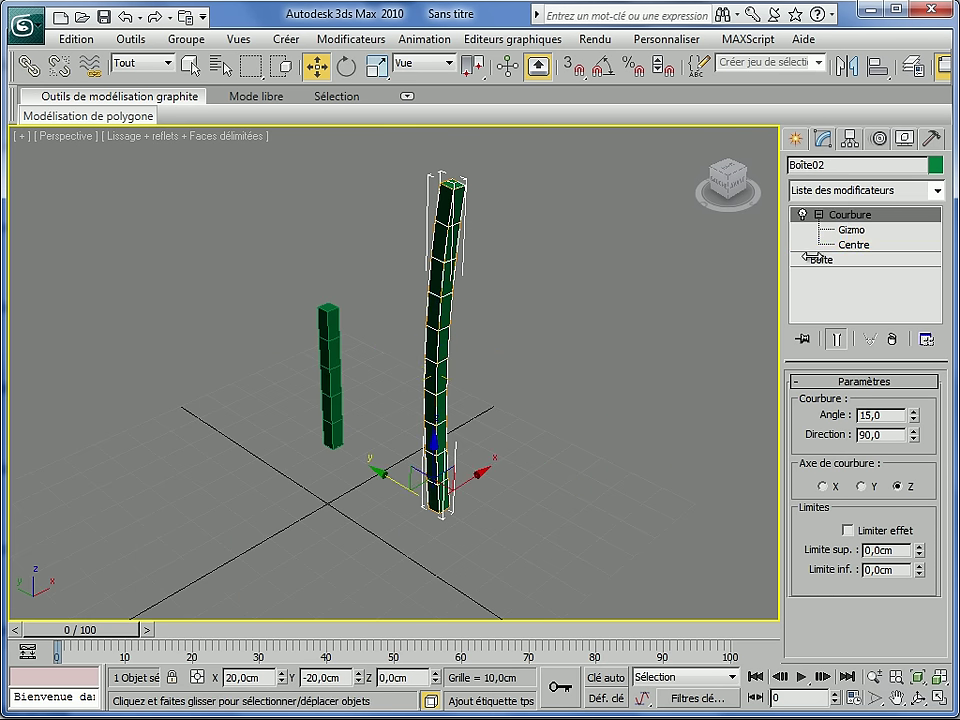
Step: Convert the short straight post to an editable polygon object
left_click(326, 332)
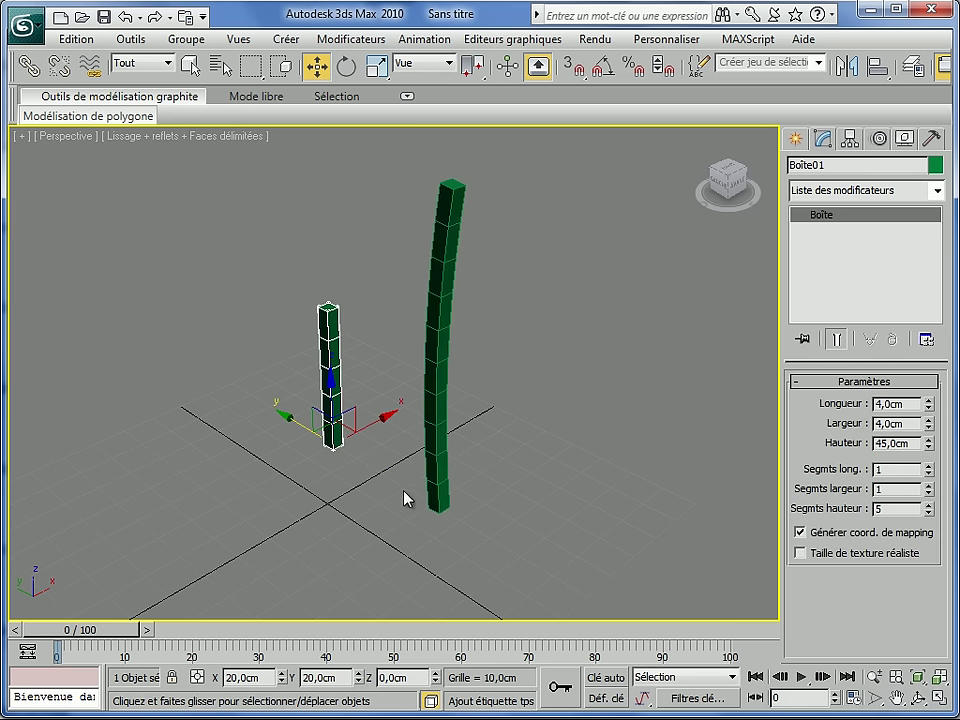
right_click(332, 366)
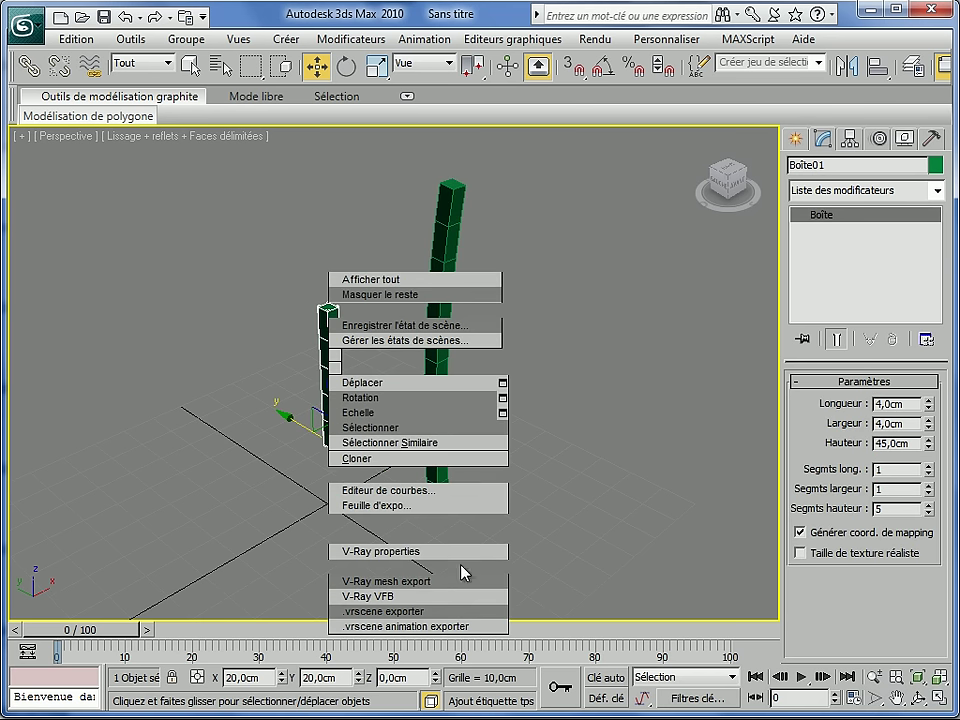
mouse_move(485, 536)
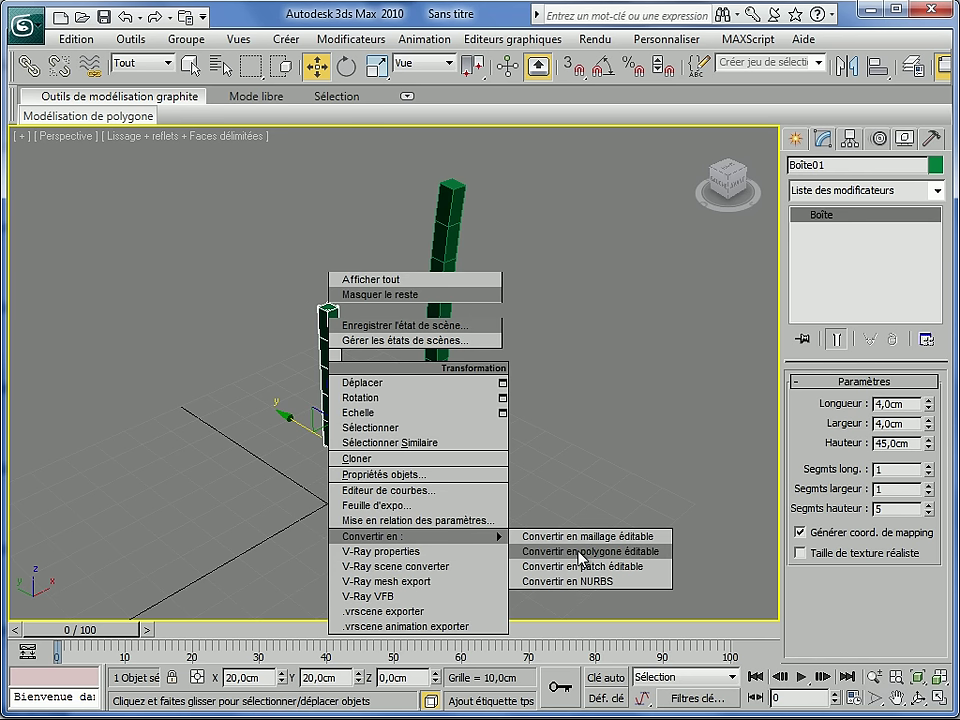
left_click(580, 552)
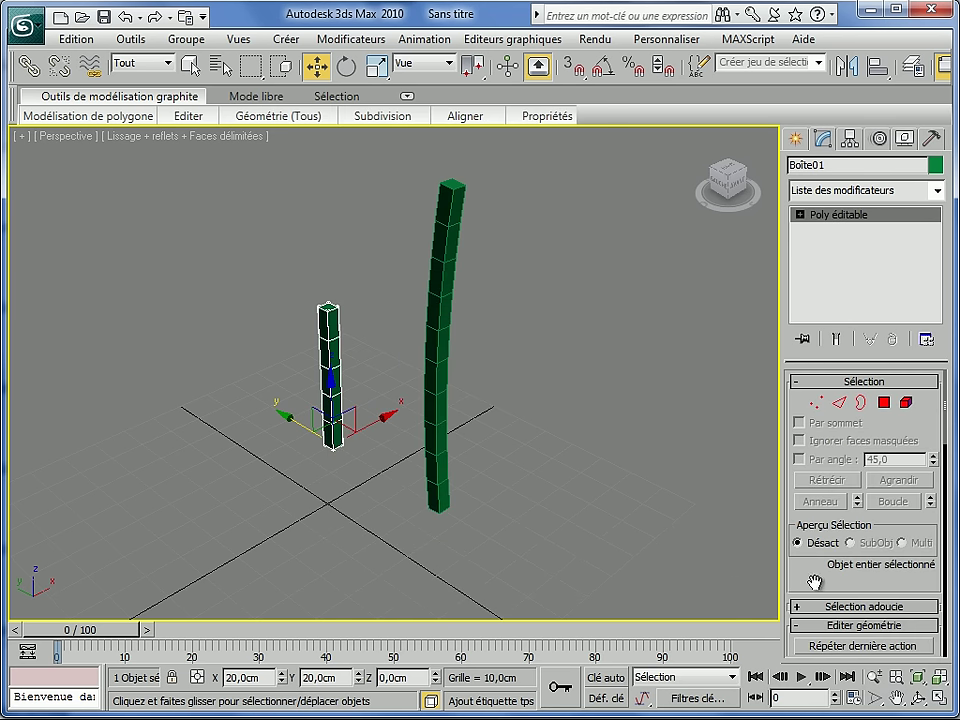
Step: Attach the tall curved post to the short post's editable poly by choosing it from the object list
left_click_drag(814, 576, 826, 400)
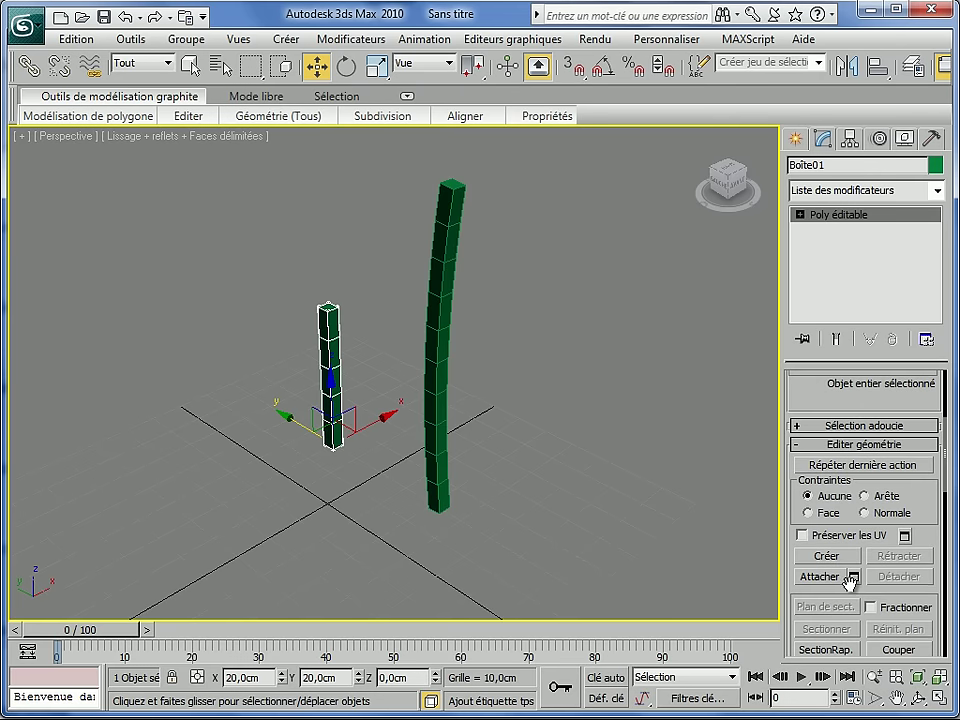
left_click(855, 580)
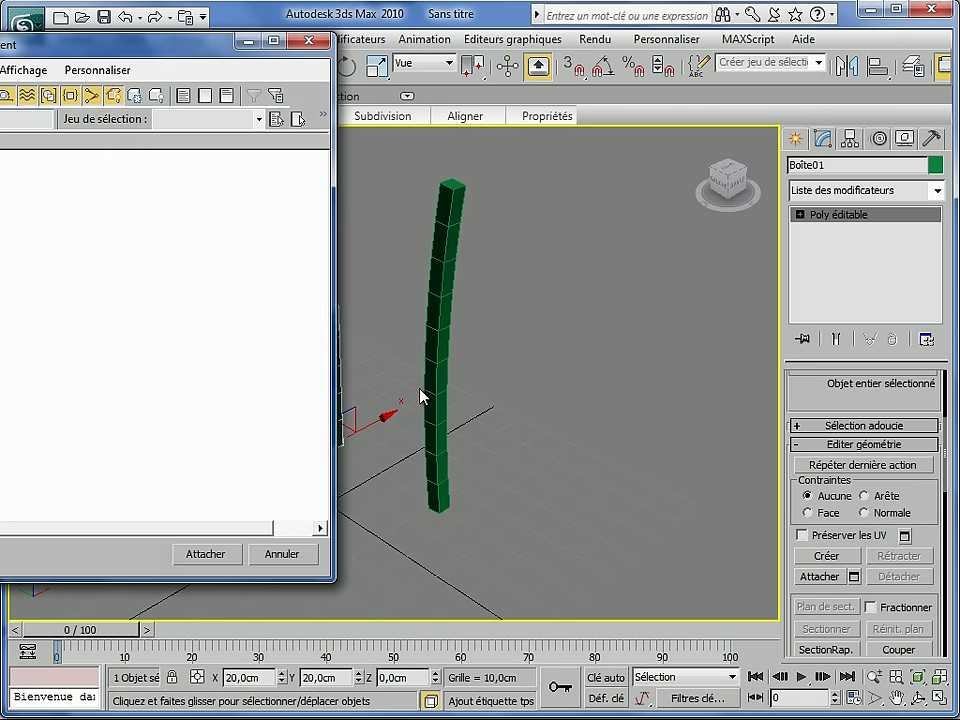
left_click(2, 158)
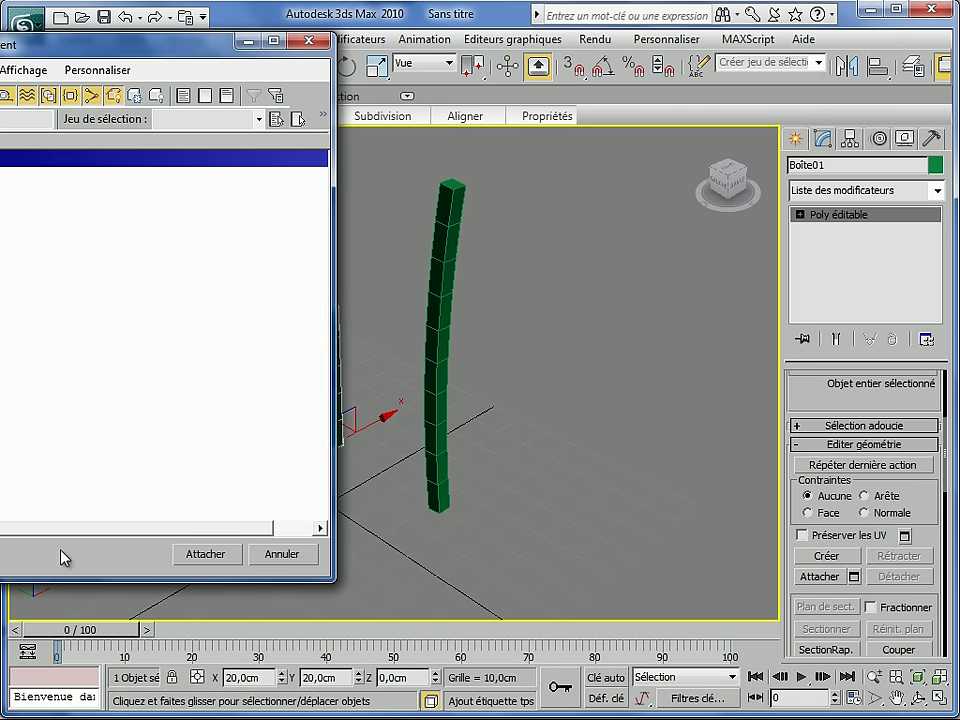
left_click(210, 556)
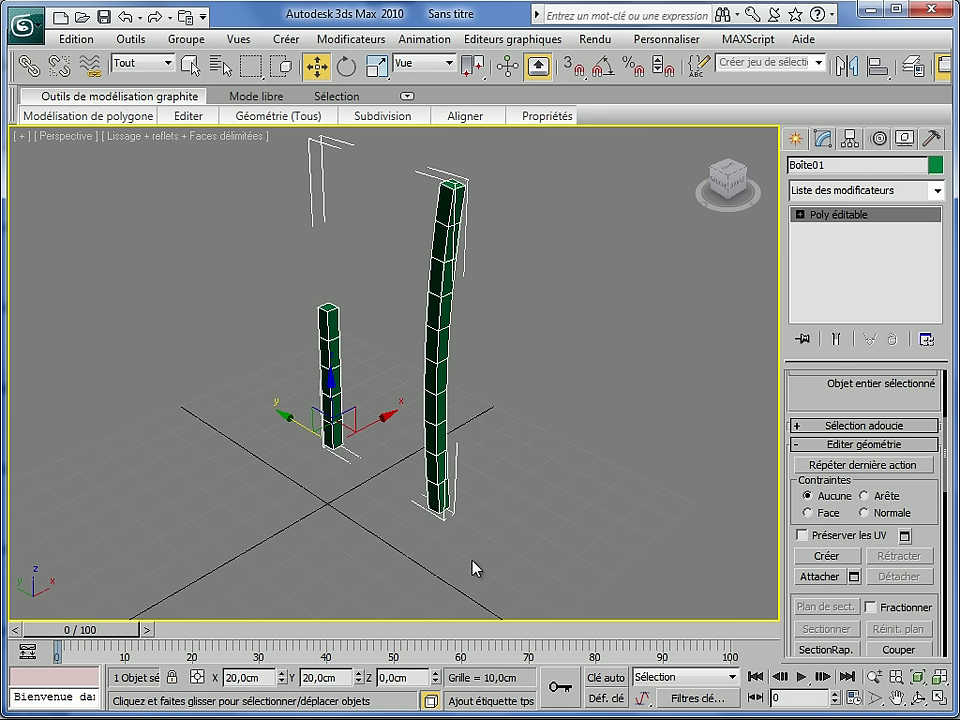
middle_click_drag(424, 540, 538, 493, "alt")
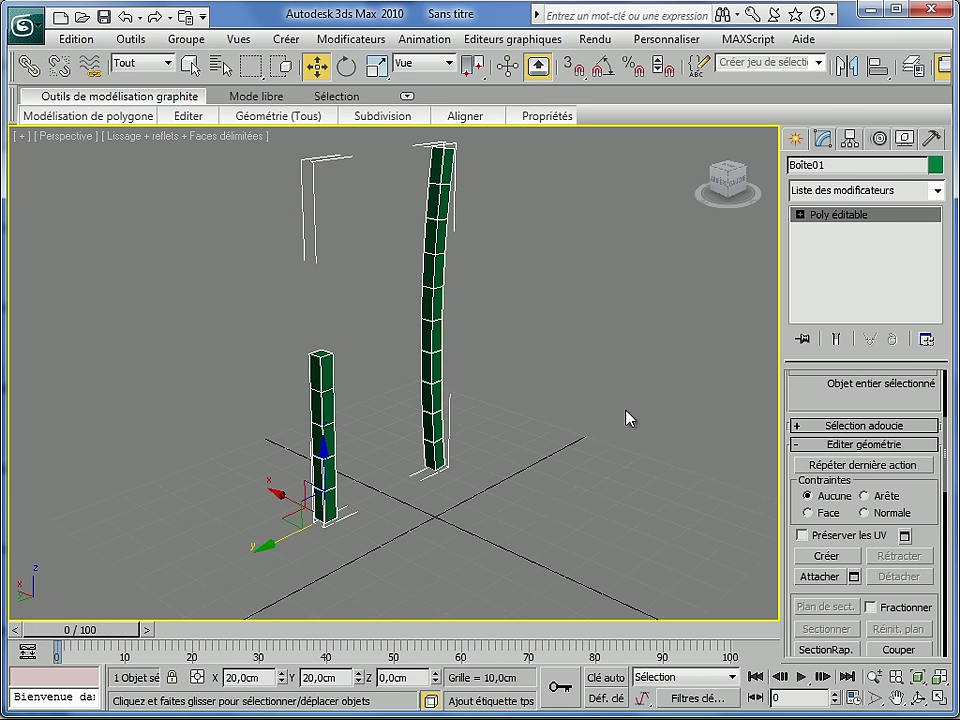
Step: Bridge the curved post's inward-facing polygon at seat height with the short post's facing top polygon to form a horizontal rail
left_click(799, 214)
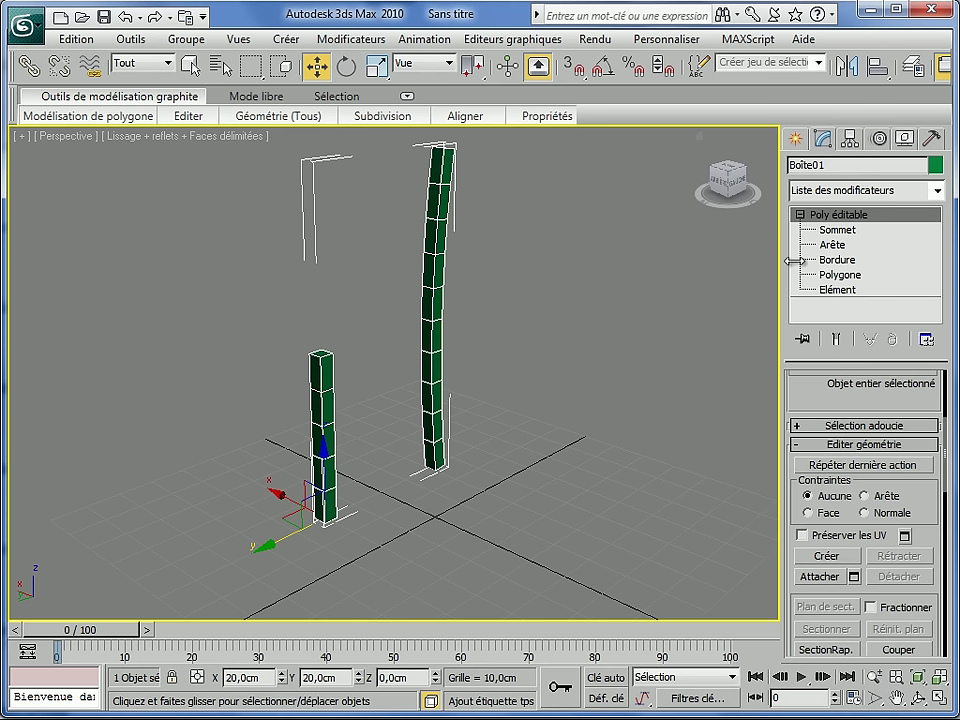
left_click(832, 274)
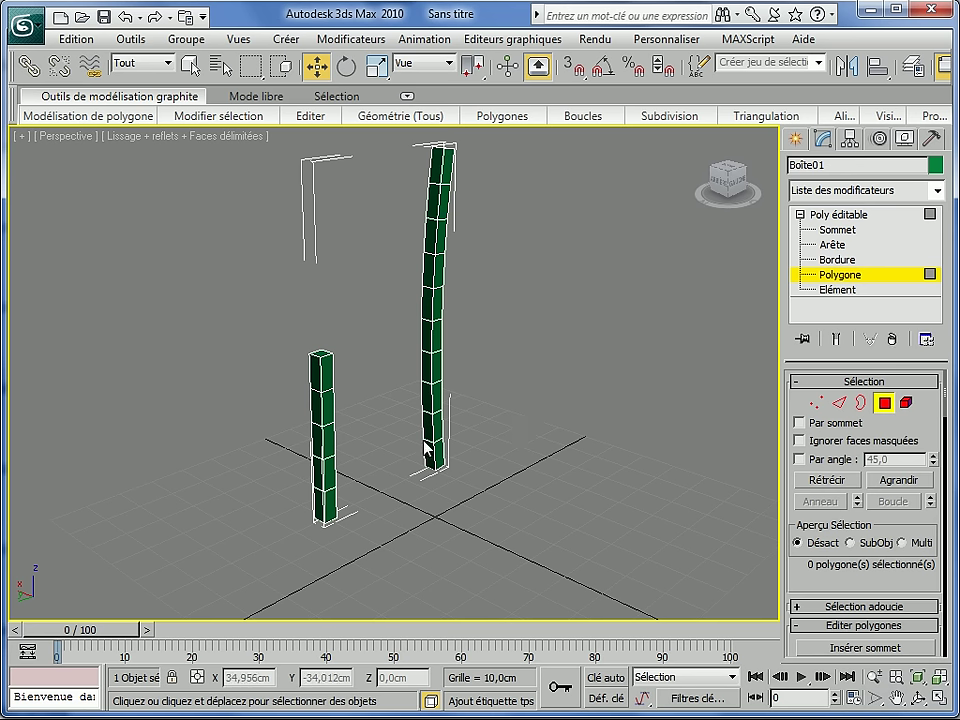
left_click(427, 339)
middle_click_drag(531, 497, 303, 465, "alt")
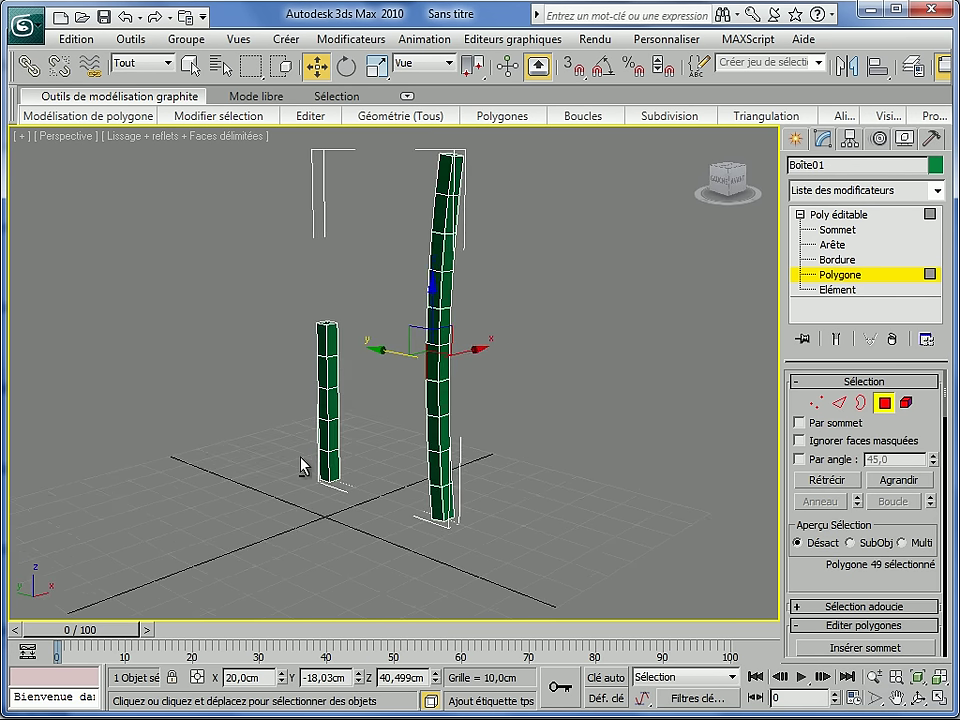
left_click(331, 342, "ctrl")
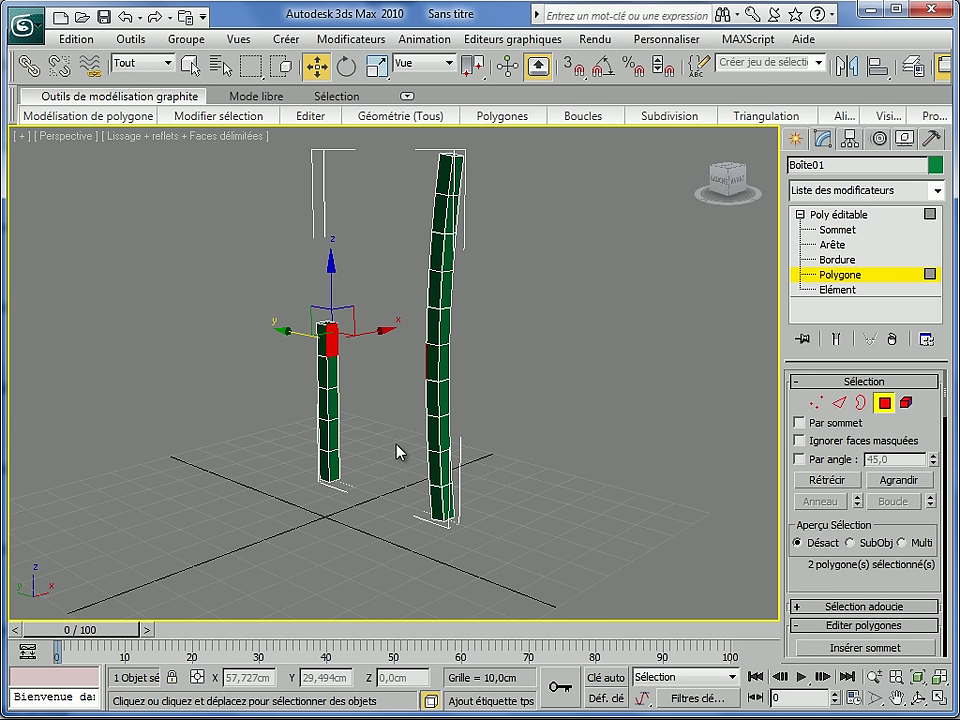
mouse_move(354, 466)
middle_mouse_down("alt")
mouse_move(476, 474)
mouse_move(534, 450)
mouse_move(487, 436)
mouse_move(332, 476)
mouse_move(486, 493)
mouse_move(531, 463)
mouse_move(298, 467)
mouse_move(341, 484)
middle_mouse_up("alt")
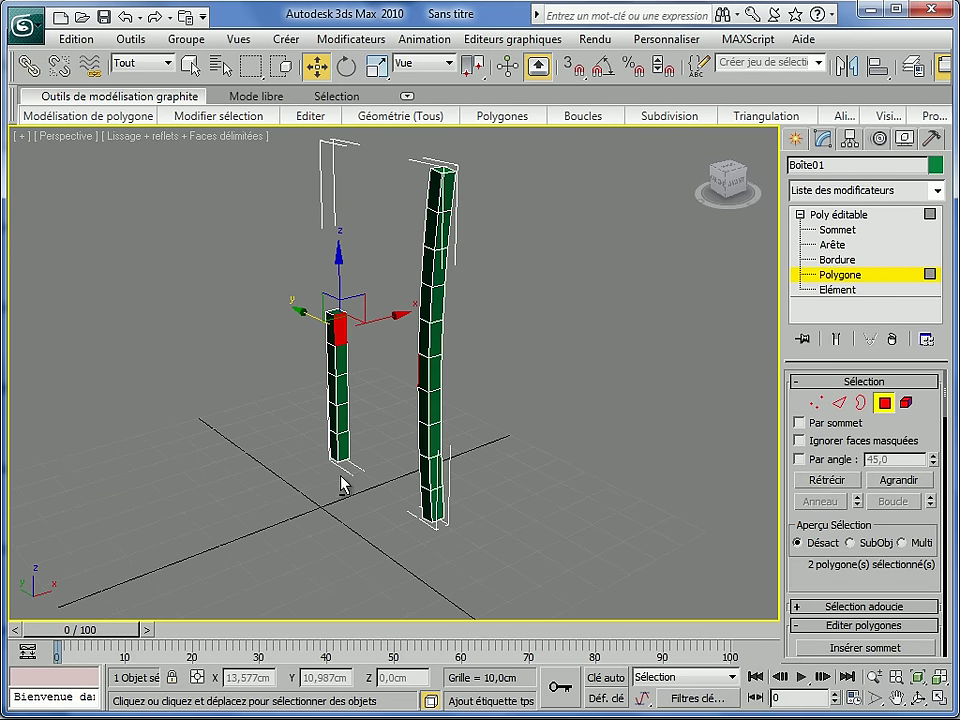
left_click_drag(796, 578, 796, 497)
left_click(822, 631)
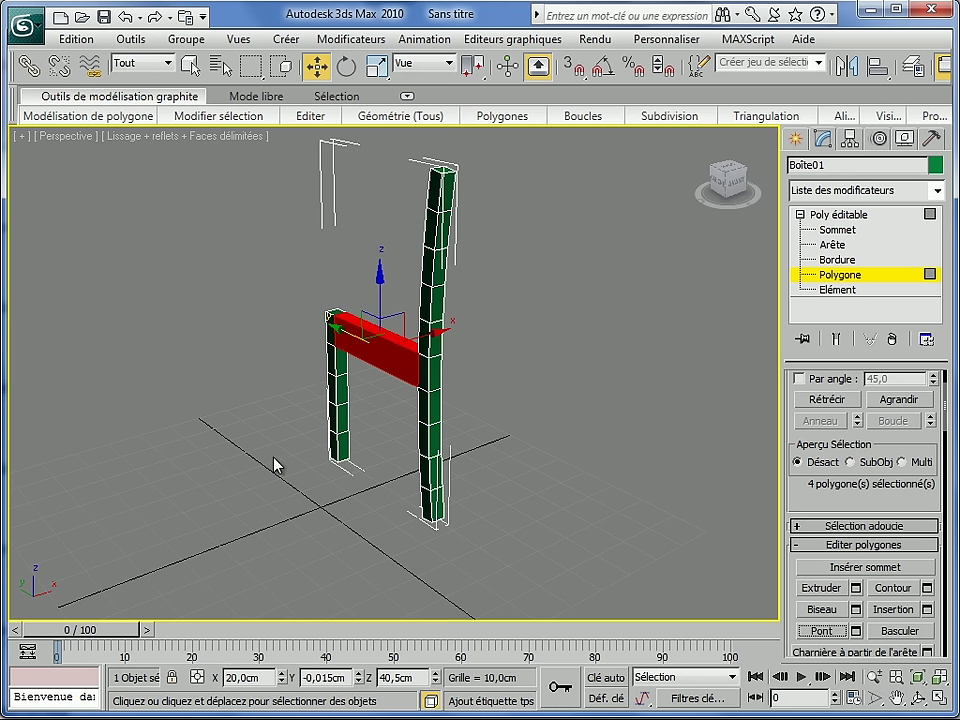
middle_click_drag(343, 467, 160, 458, "alt")
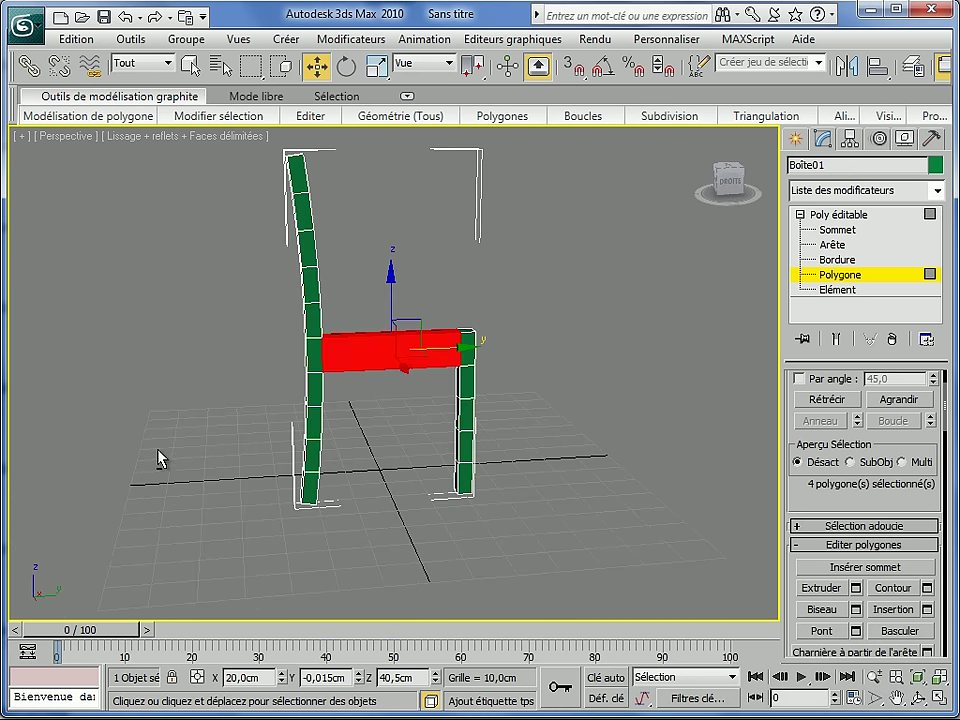
Step: Leave polygon editing and select the joined frame at element level to check that it forms a single element
left_click(850, 215)
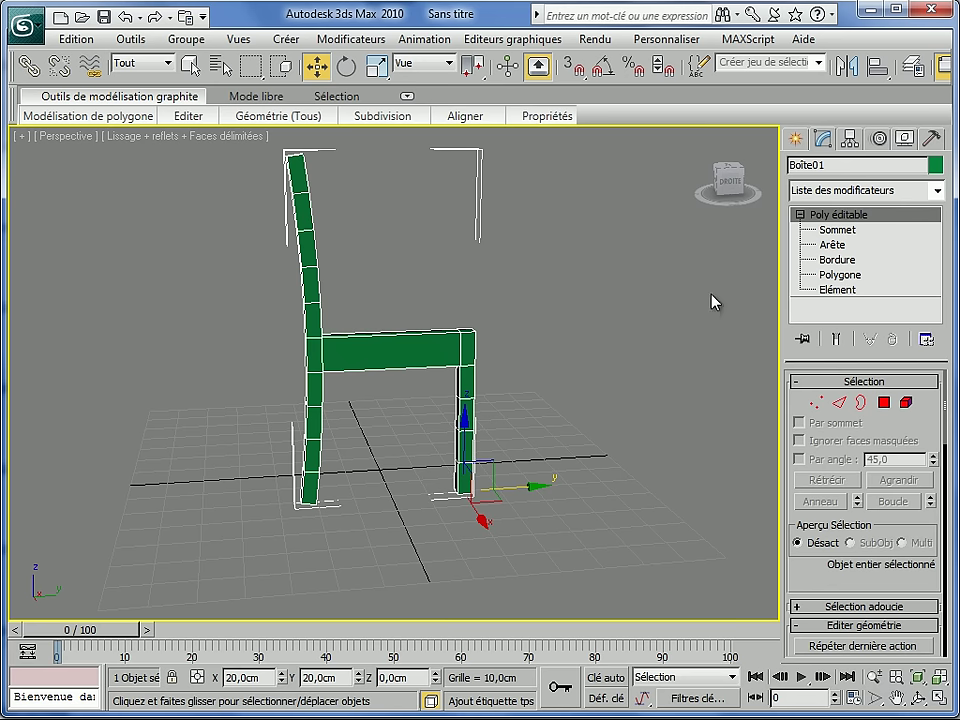
middle_click_drag(529, 358, 460, 362, "alt")
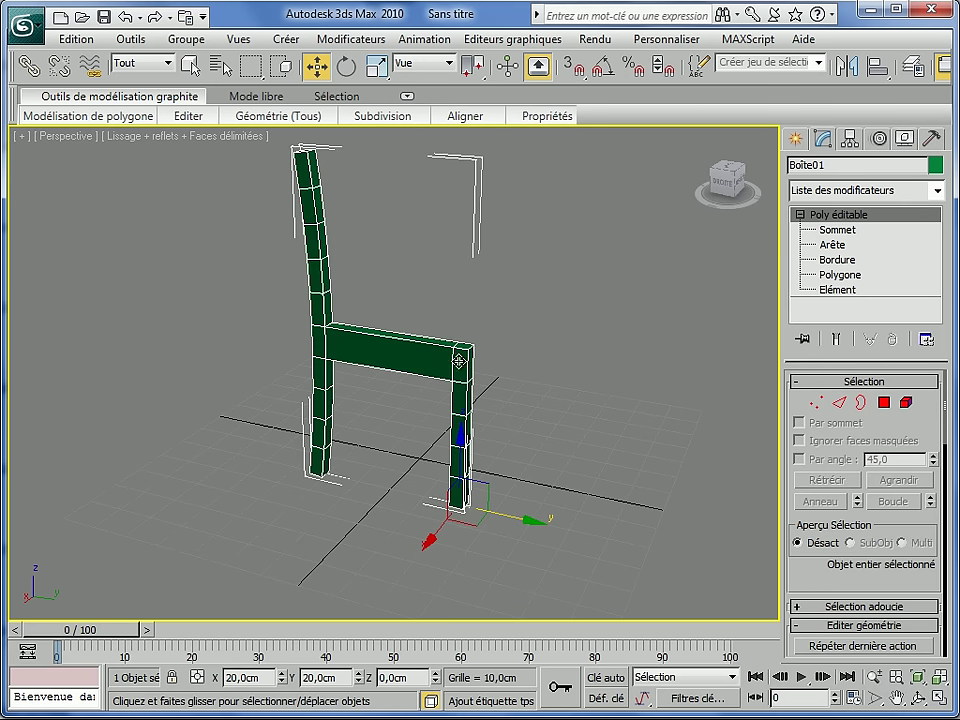
left_click(836, 290)
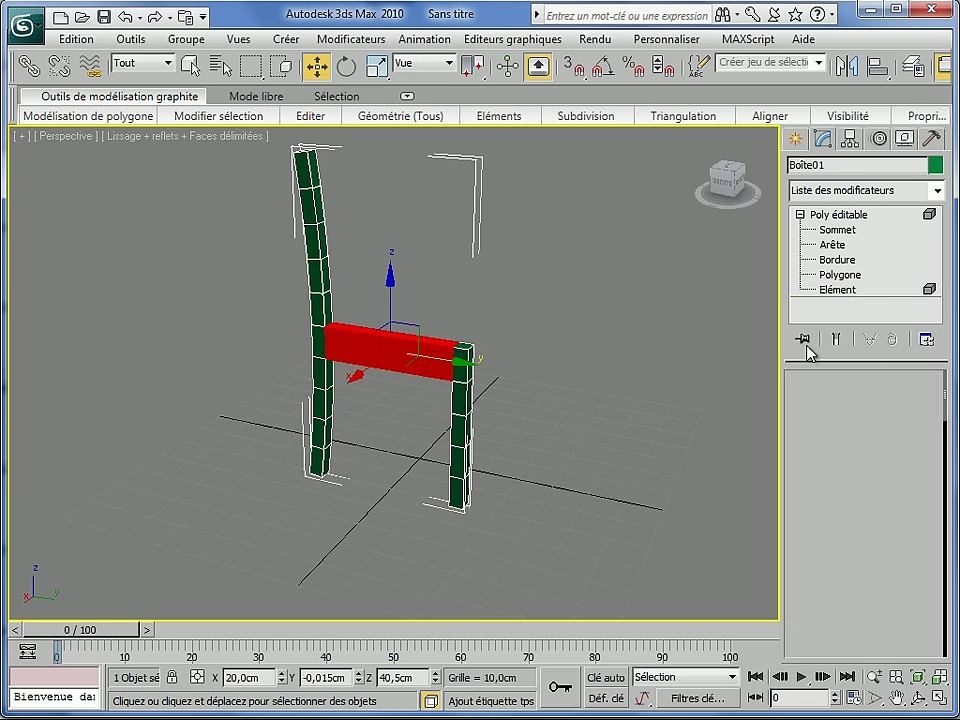
left_click(466, 436)
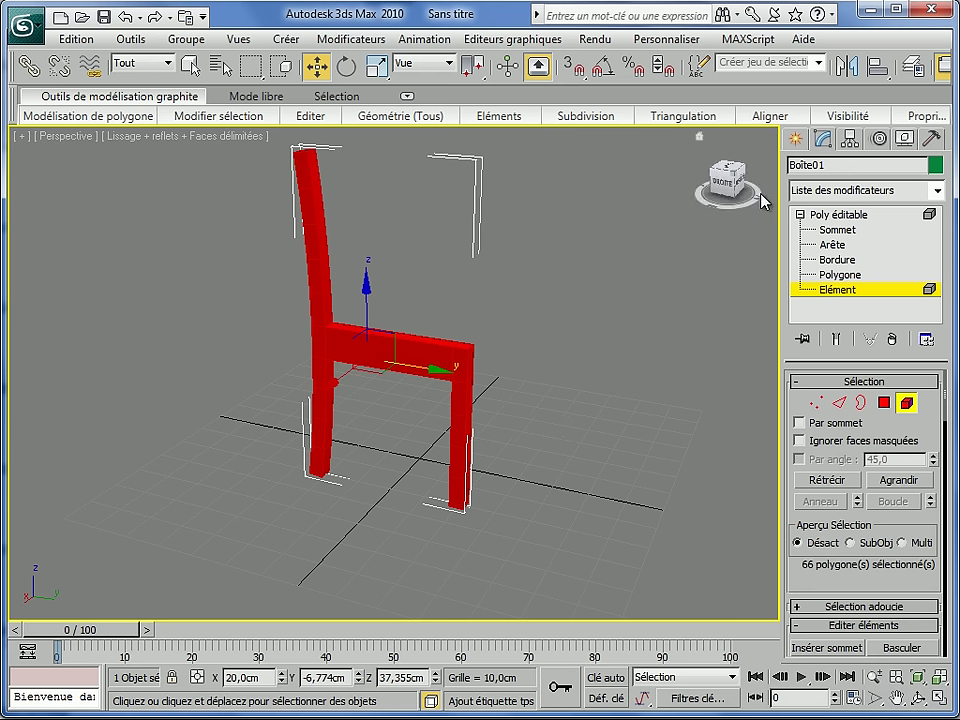
Step: Connect the two vertical end edges of the rail's side face with 1 segment and a slide (Glisser) of 35
left_click(818, 246)
middle_click_drag(596, 356, 576, 298, "alt")
scroll(494, 395, "up", 3)
middle_click_drag(553, 434, 456, 356, "alt")
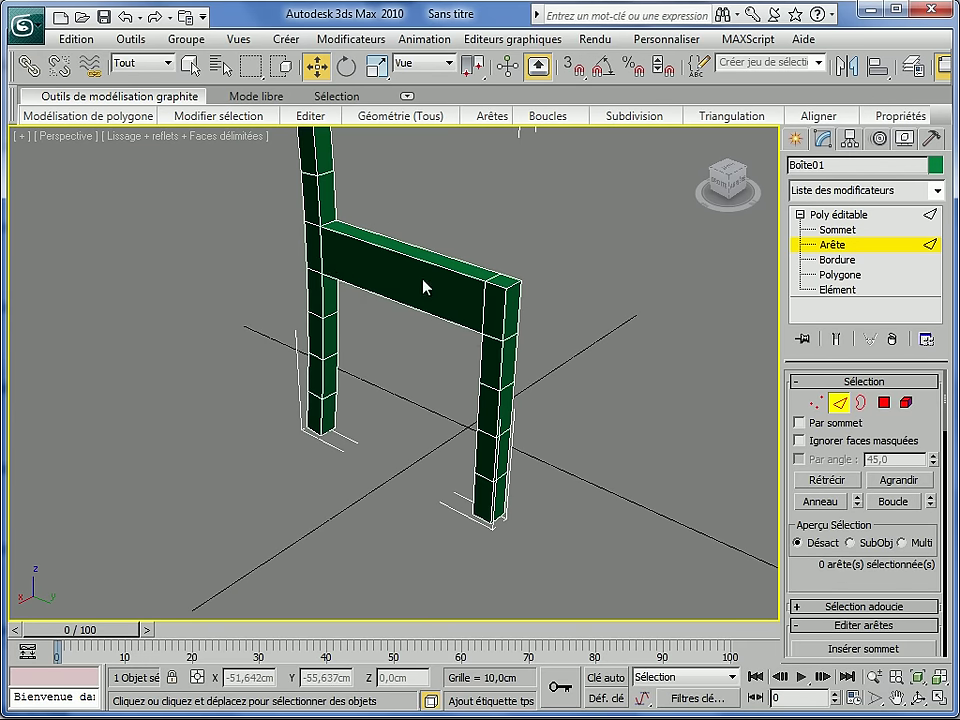
left_click(324, 253)
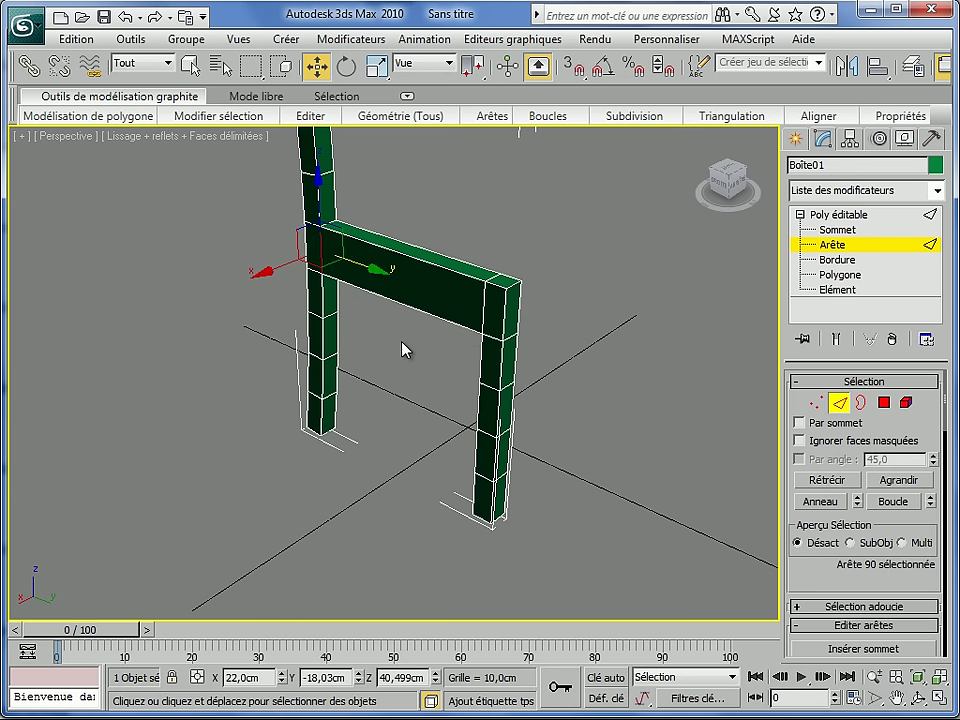
left_click(485, 302, "ctrl")
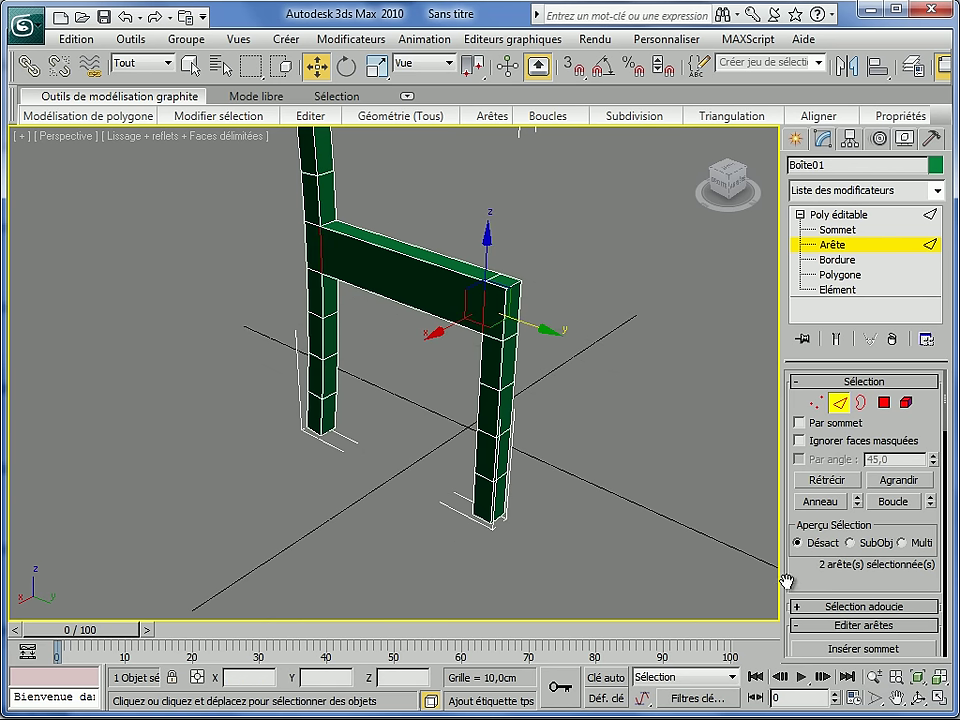
left_click_drag(822, 581, 825, 503)
left_click_drag(838, 418, 840, 388)
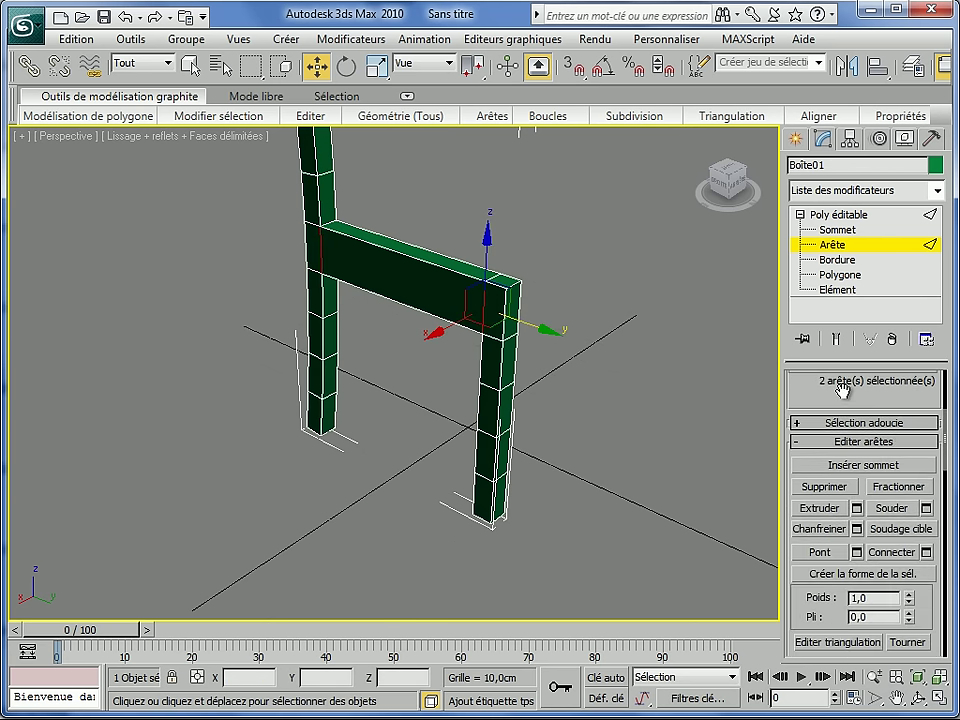
left_click(927, 551)
left_click_drag(501, 289, 646, 278)
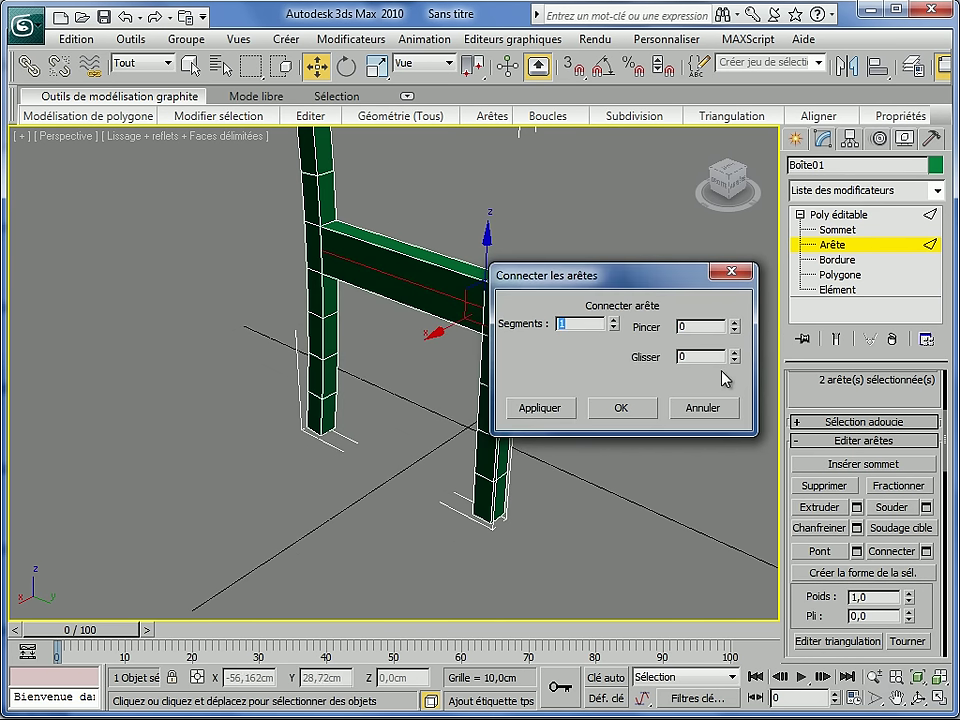
left_click_drag(735, 357, 743, 290)
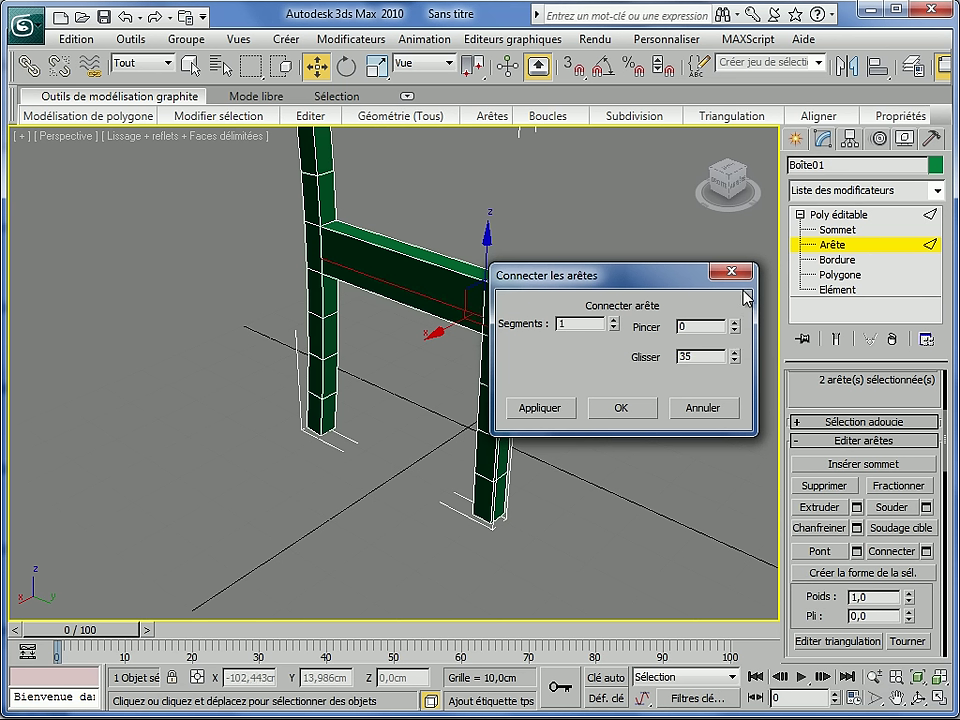
left_click(613, 412)
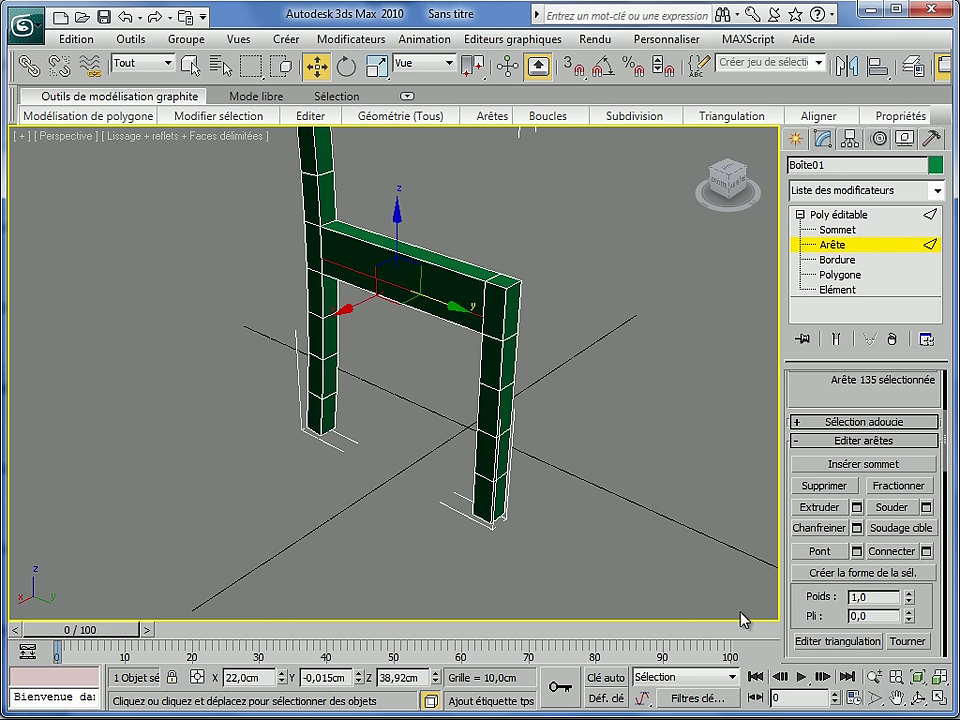
Step: Chamfer the new lengthwise edge on the rail by 0.6 cm with 1 segment
left_click(857, 528)
left_click_drag(584, 266, 646, 291)
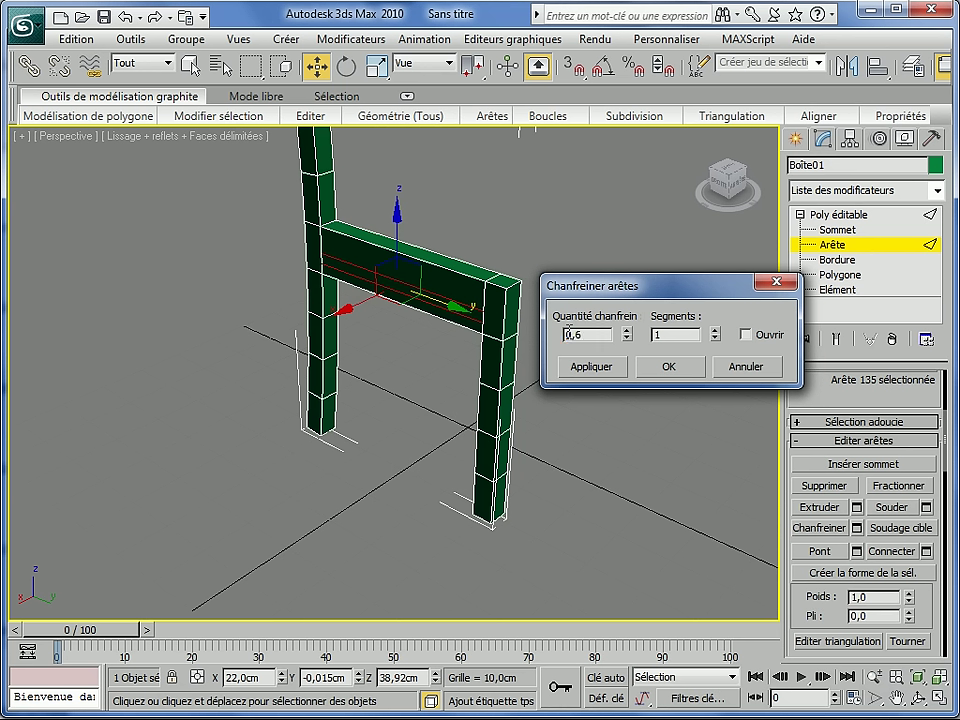
left_click(678, 340)
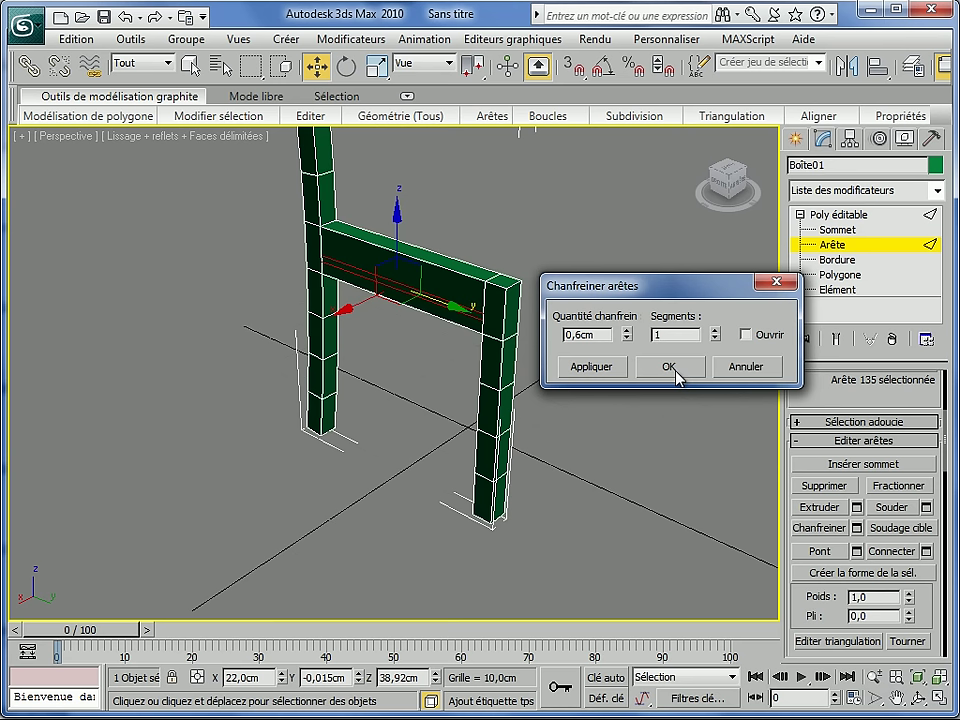
left_click(674, 368)
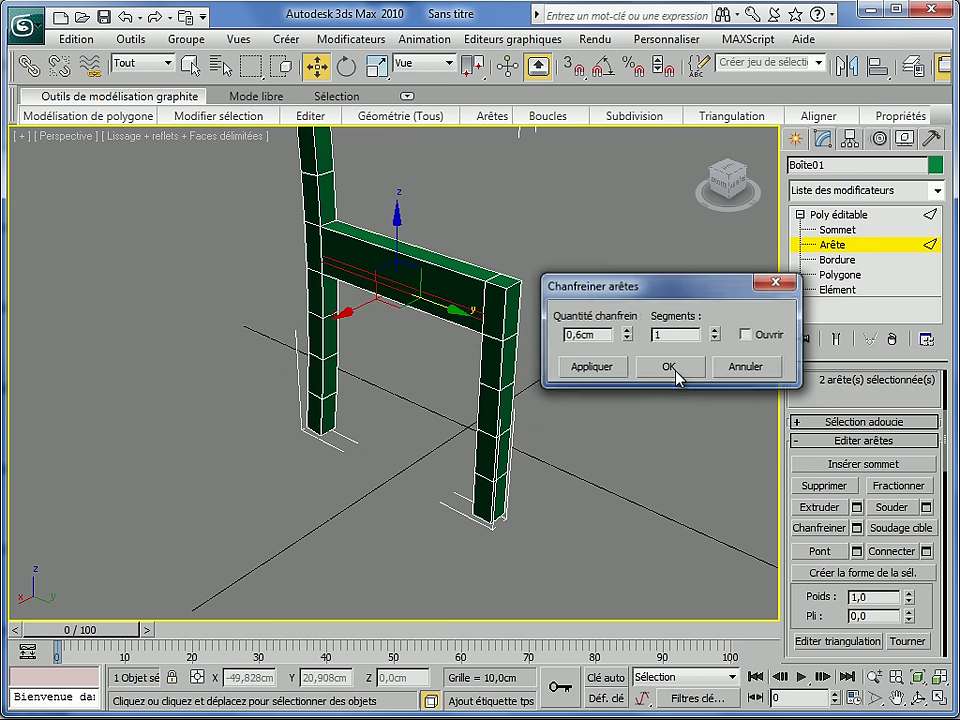
Step: Extrude the narrow lengthwise polygon on the rail's side face by -1 cm to cut a groove
left_click(840, 274)
key("ctrl+a")
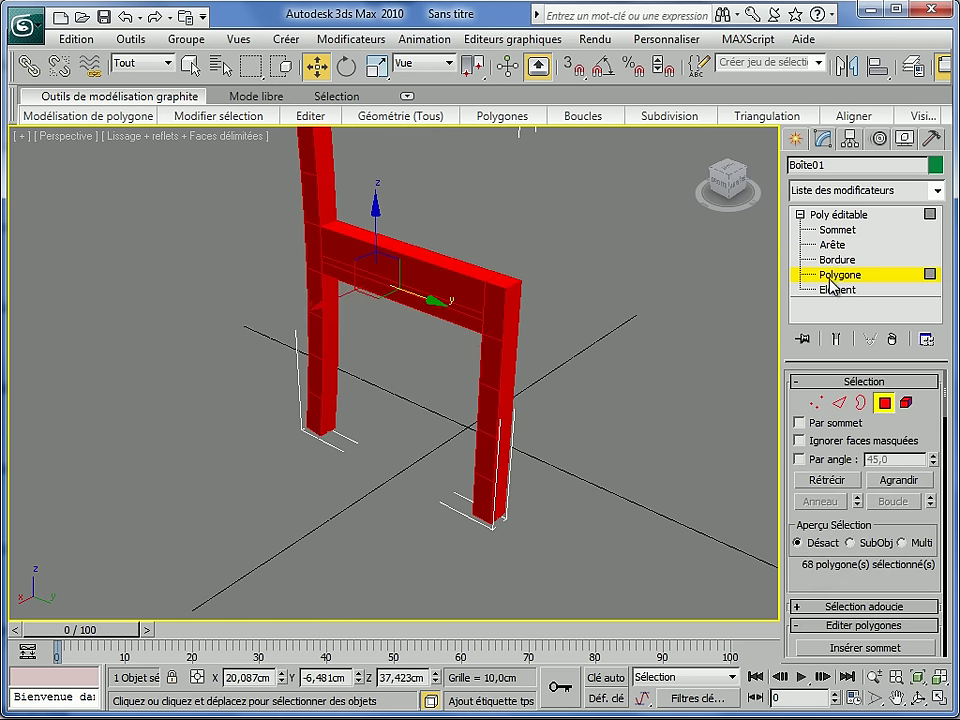
left_click(373, 401)
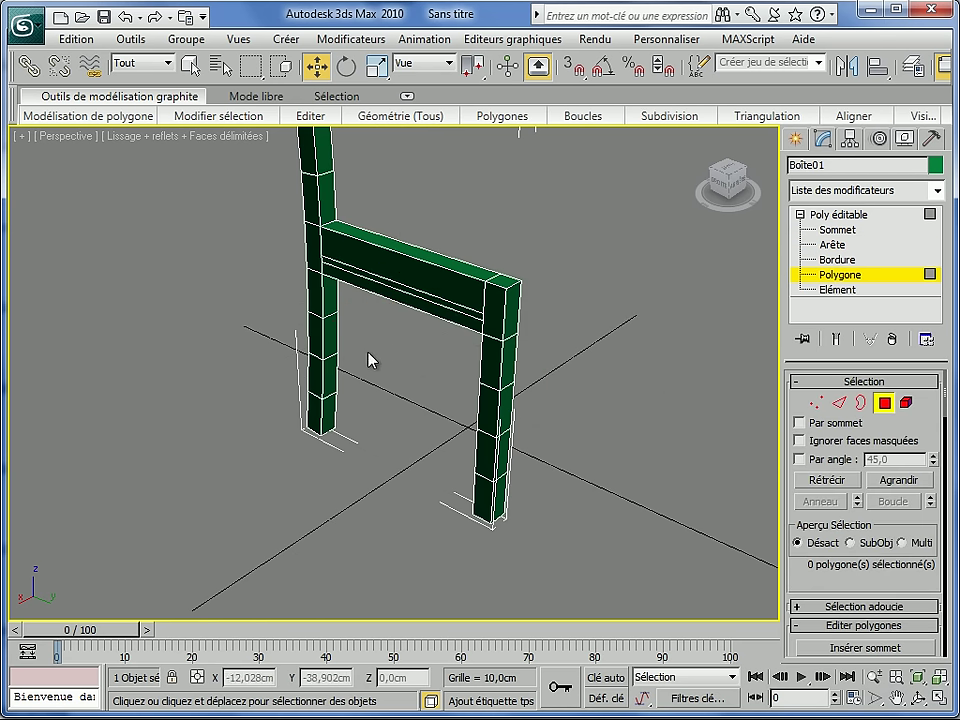
left_click(380, 280)
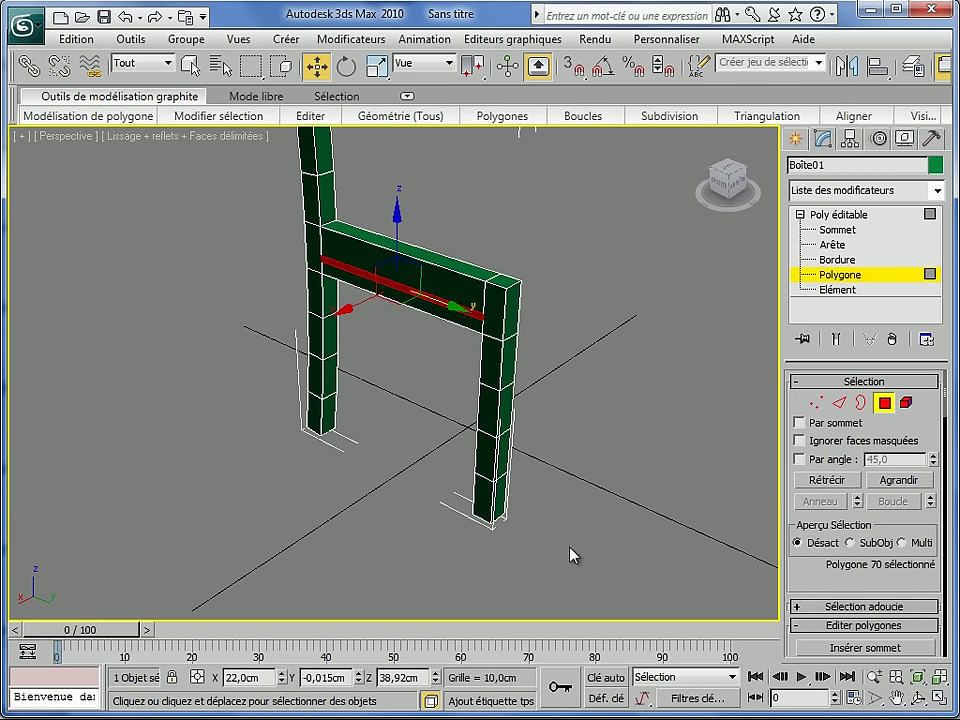
middle_click_drag(500, 415, 446, 418)
scroll(439, 422, "up", 3)
left_click_drag(800, 572, 800, 406)
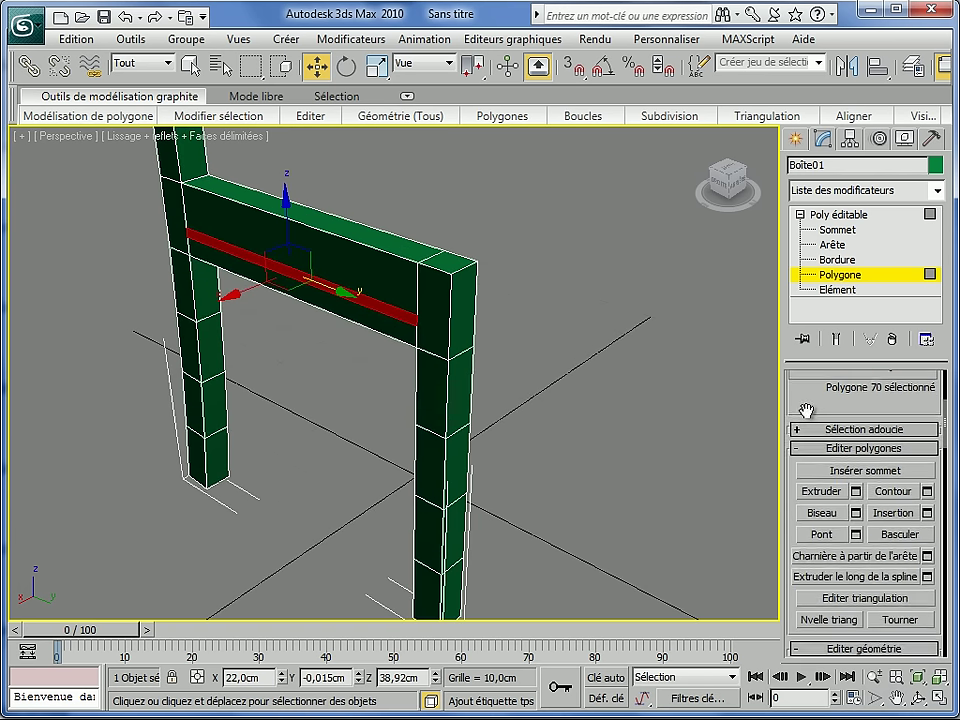
left_click(856, 490)
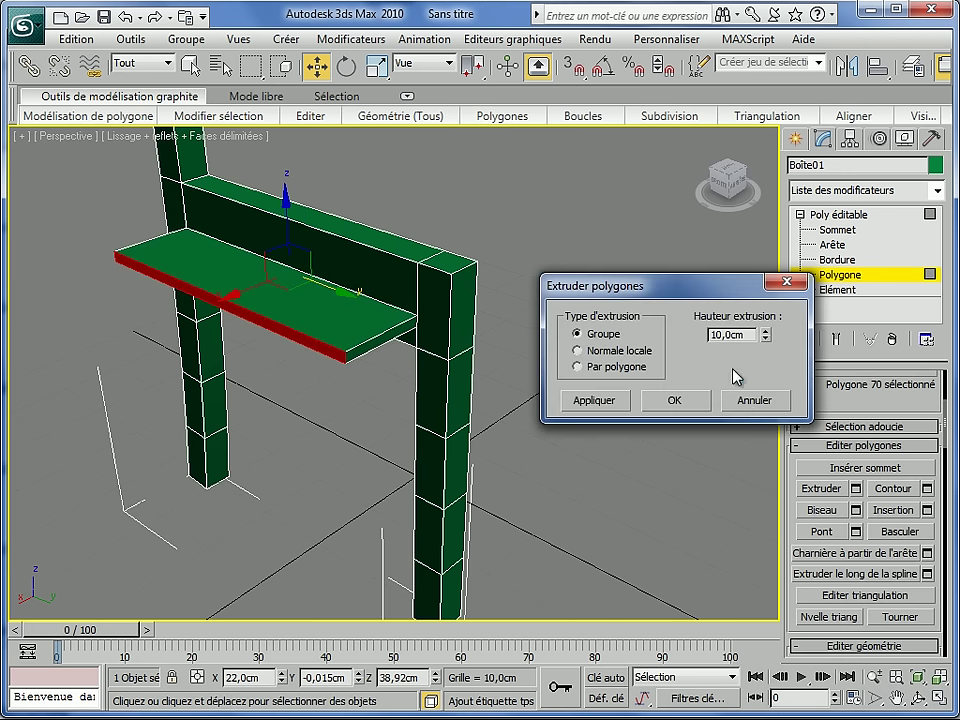
left_click_drag(751, 334, 697, 335)
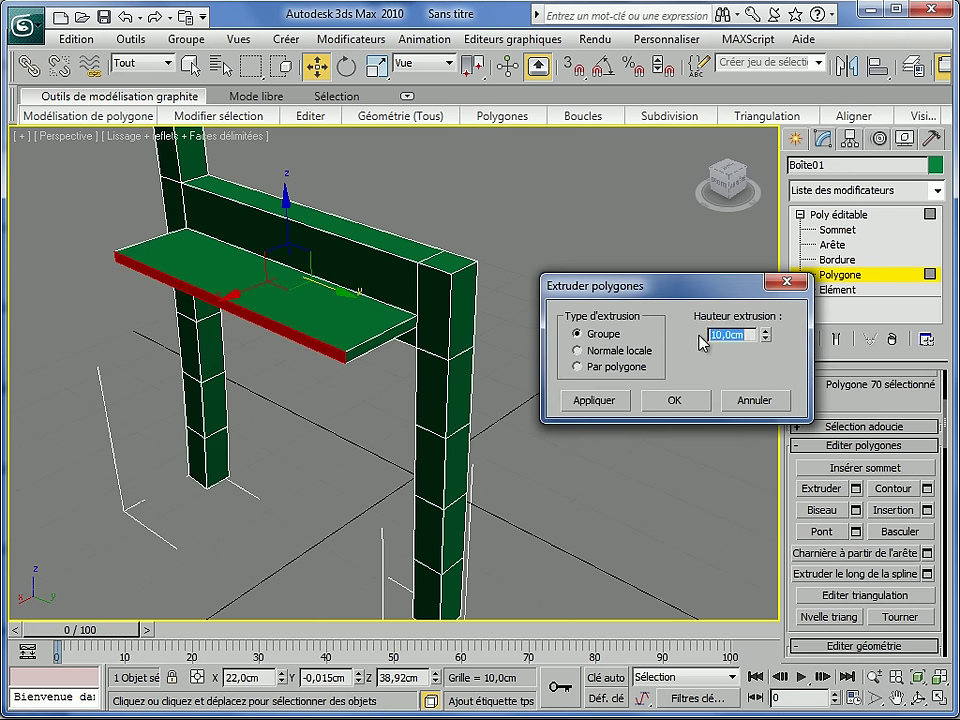
type("-1")
left_click(665, 402)
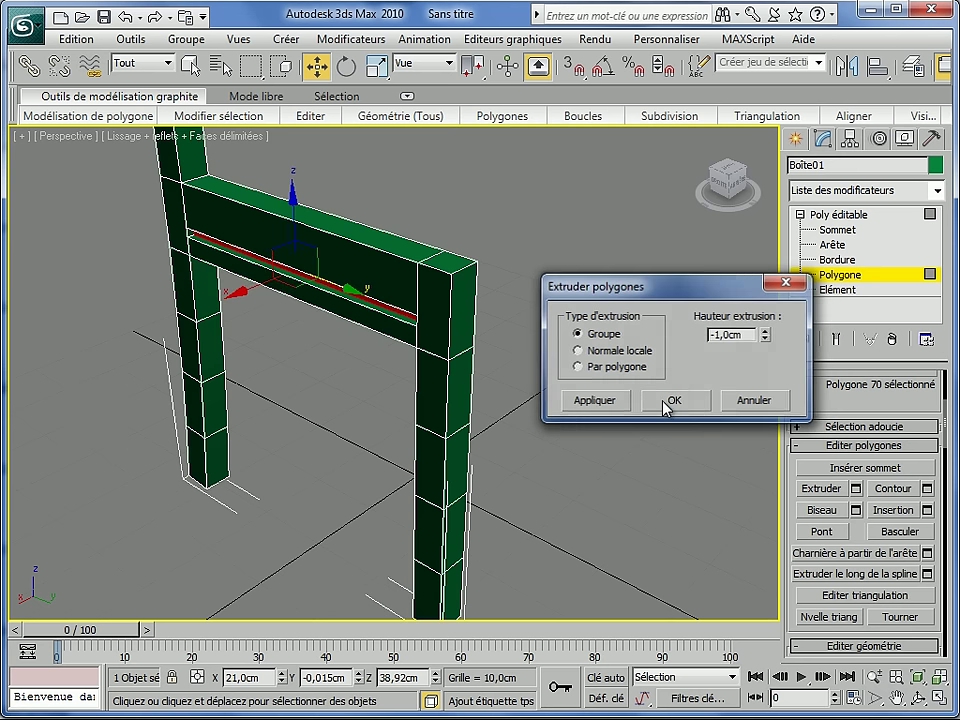
left_click(533, 362)
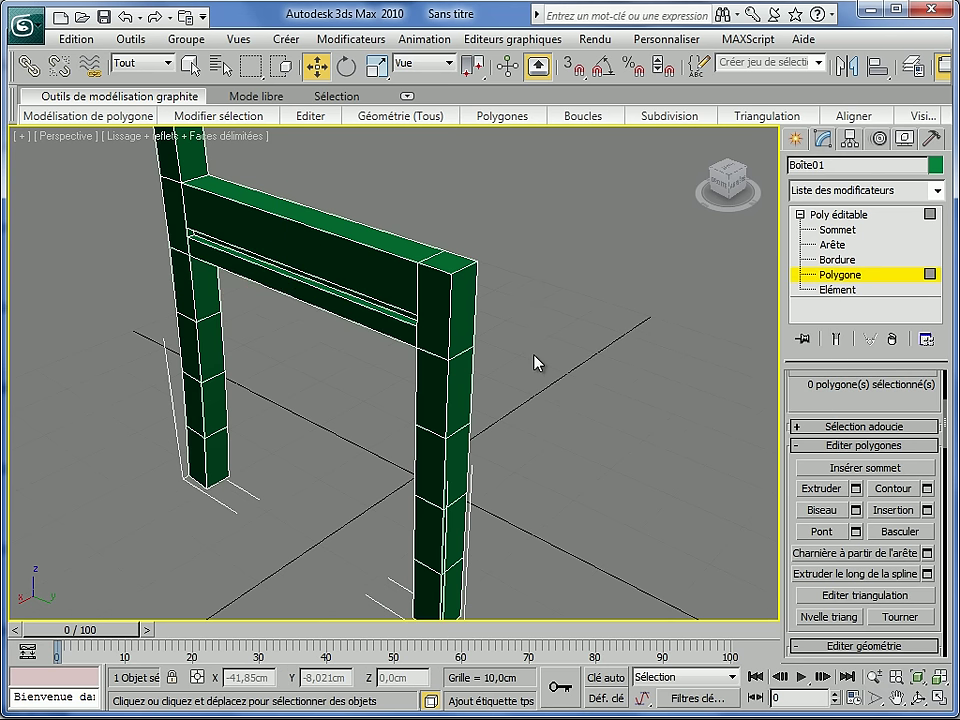
Step: Bevel all ten polygons along the curved post's outer side face as a group, with a height of 0.5 cm and a chamfer amount of -0.5 cm
middle_click_drag(525, 343, 580, 448)
scroll(555, 309, "down", 3)
middle_click_drag(557, 370, 577, 401)
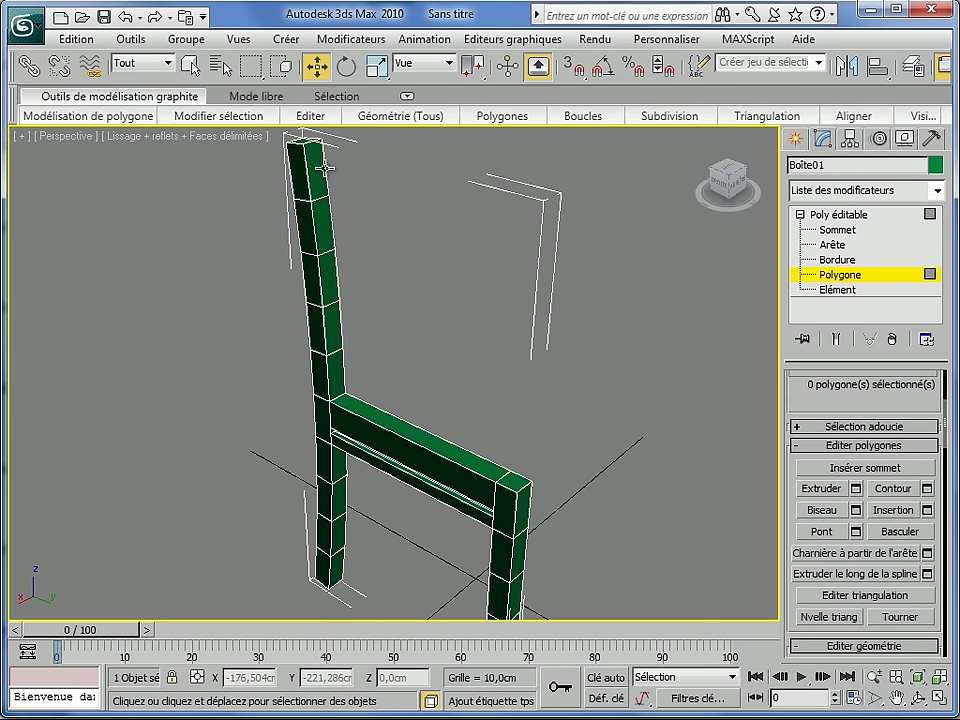
left_click(301, 156)
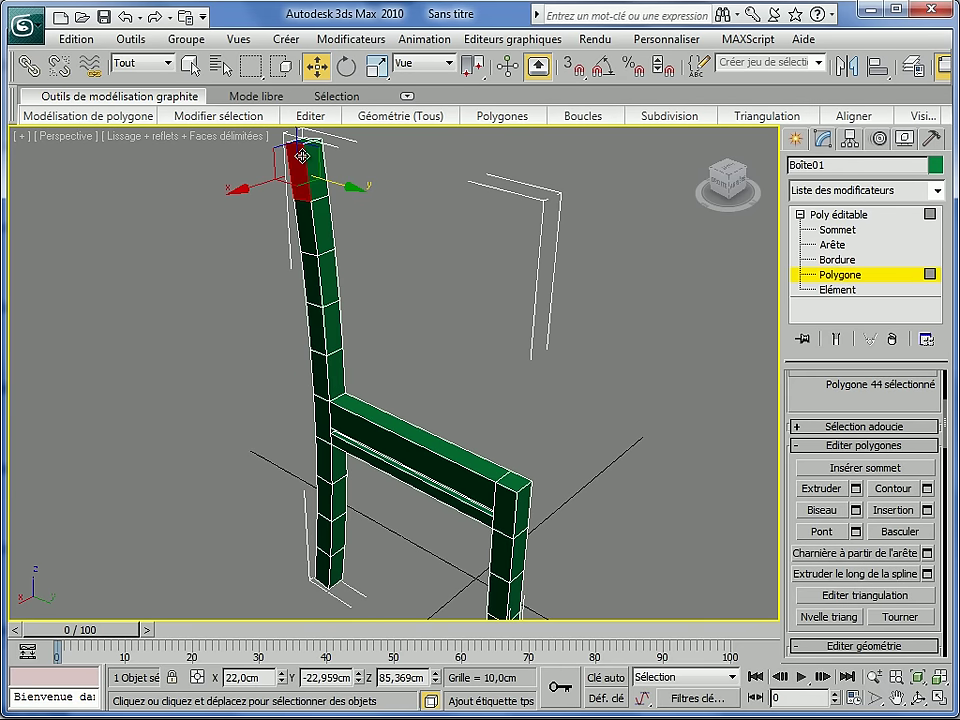
left_click(303, 218, "ctrl")
left_click(309, 288, "ctrl")
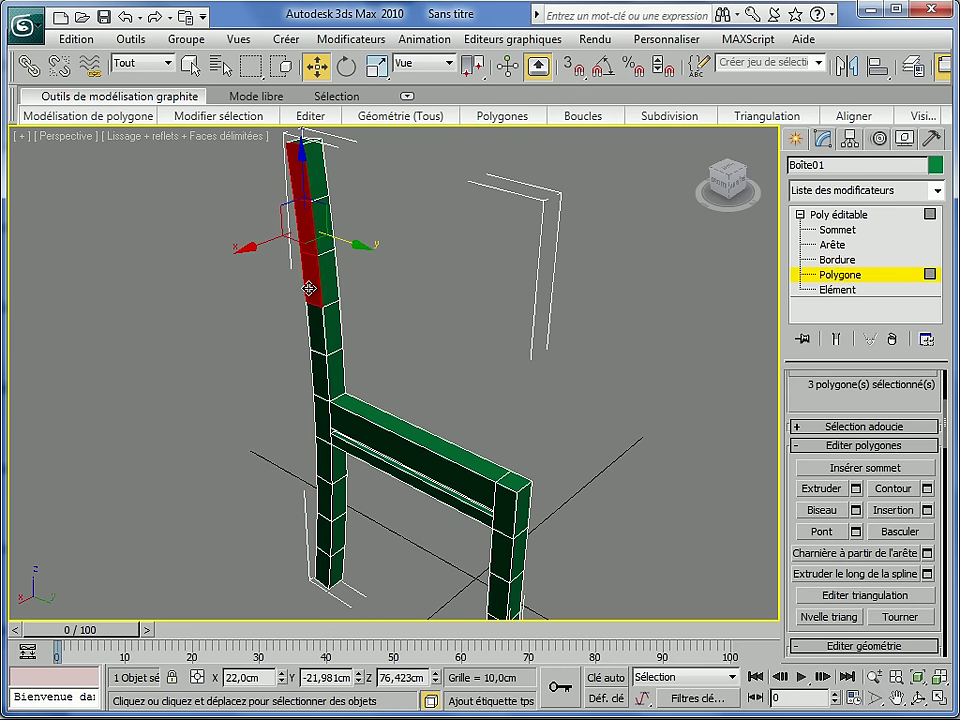
left_click(312, 330, "ctrl")
left_click(322, 378, "ctrl")
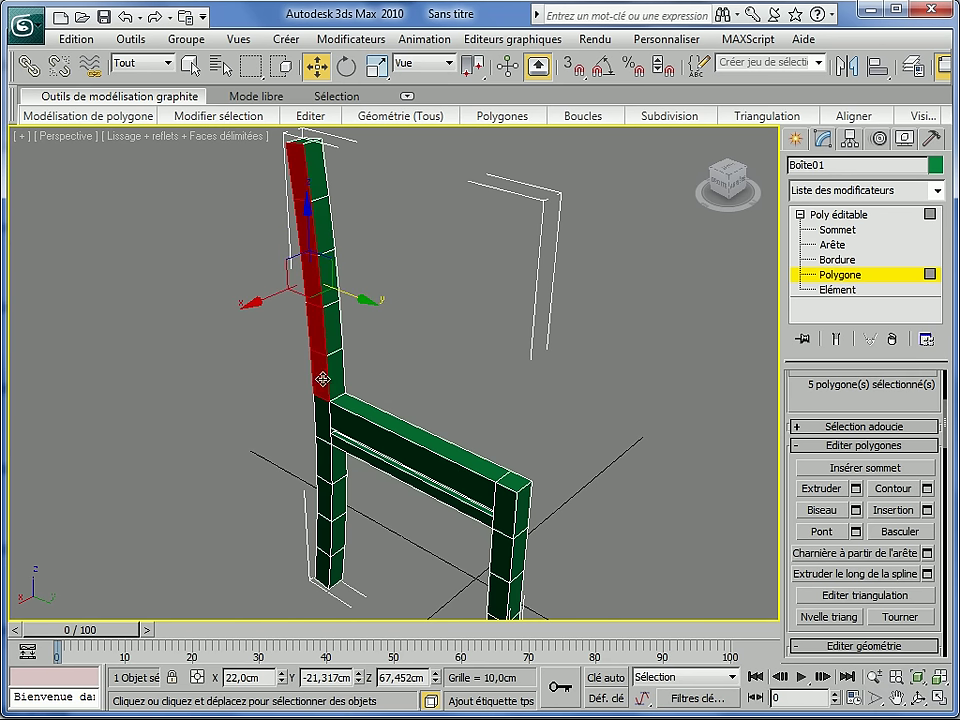
left_click(326, 430, "ctrl")
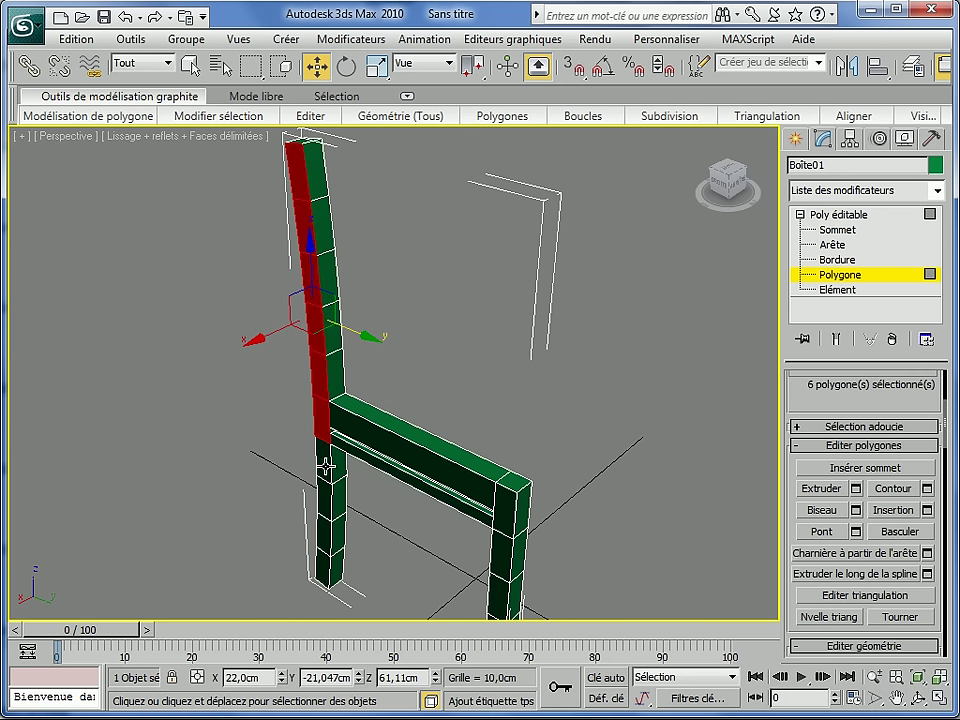
left_click_drag(314, 403, 313, 411)
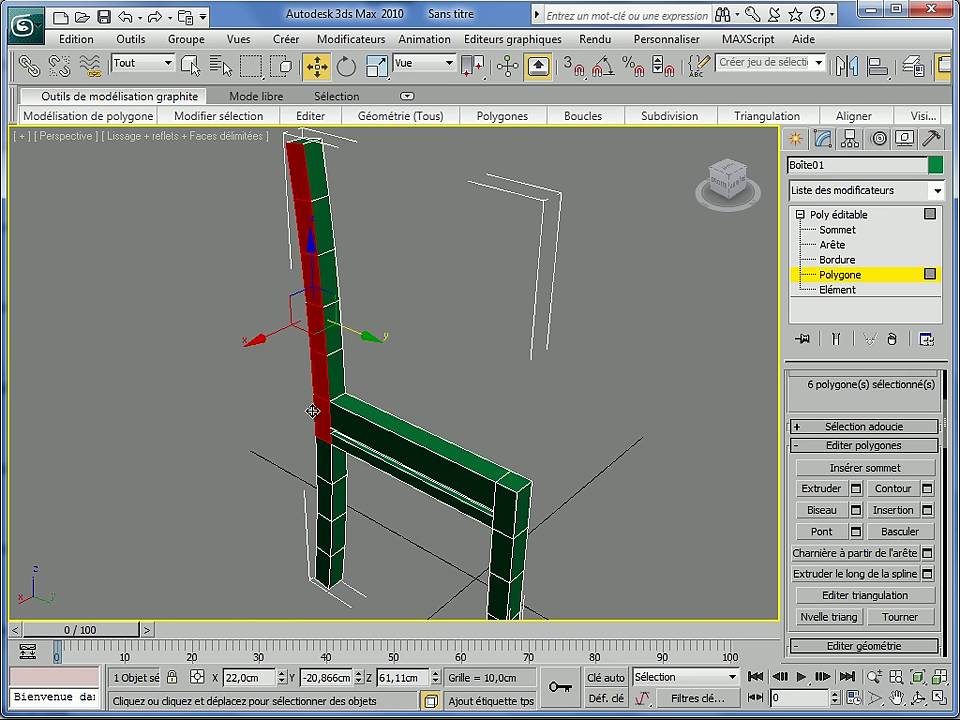
left_click(324, 459, "ctrl")
left_click(324, 505, "ctrl")
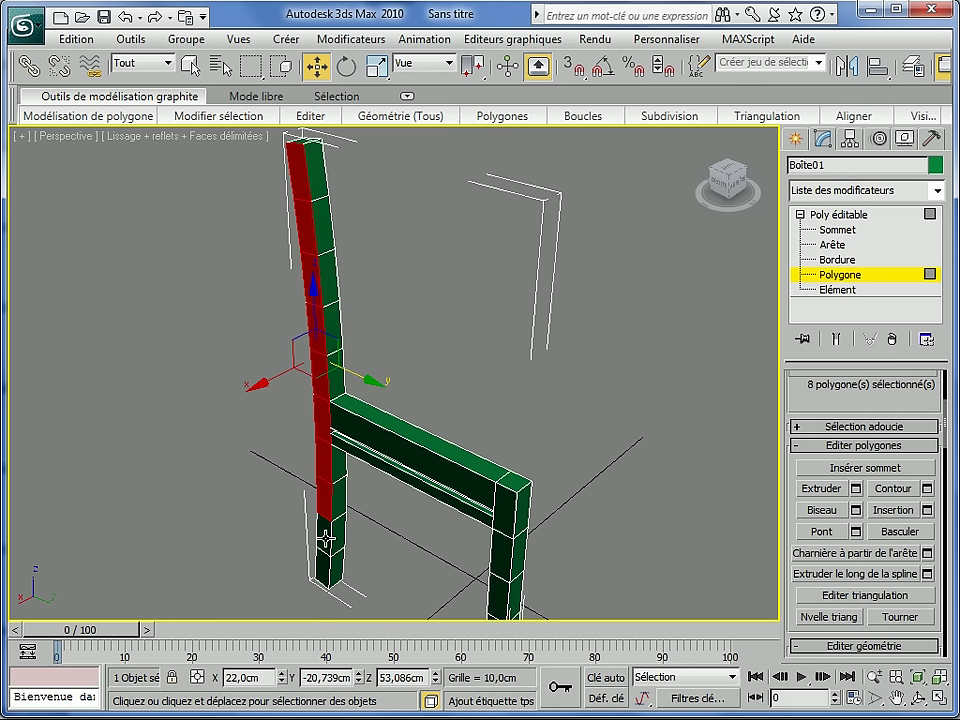
left_click(324, 545, "ctrl")
left_click(324, 572, "ctrl")
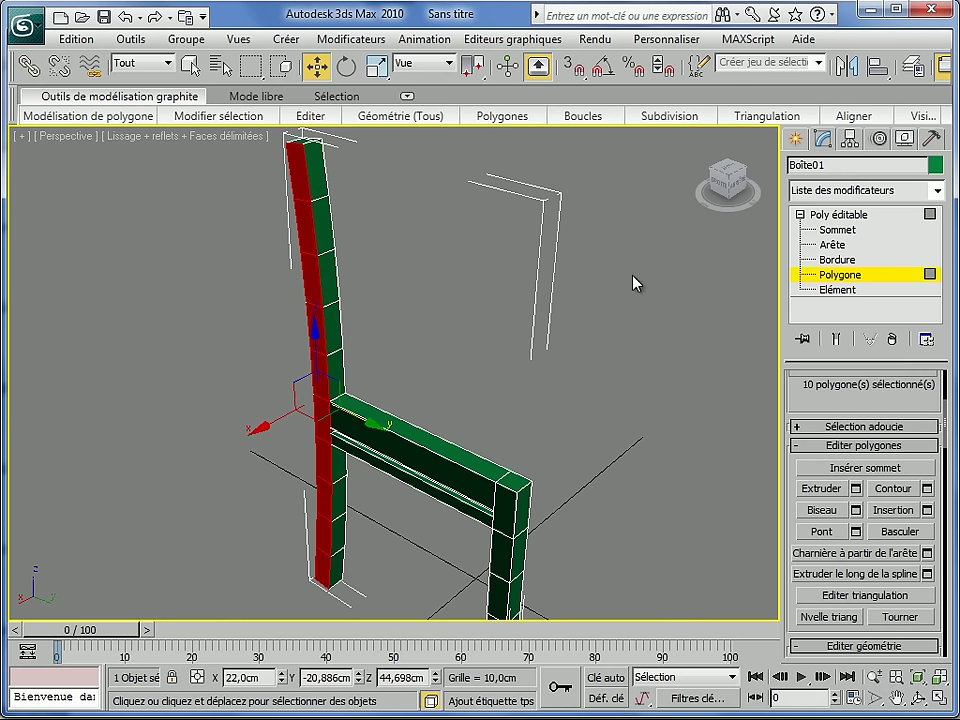
middle_click_drag(584, 330, 555, 284)
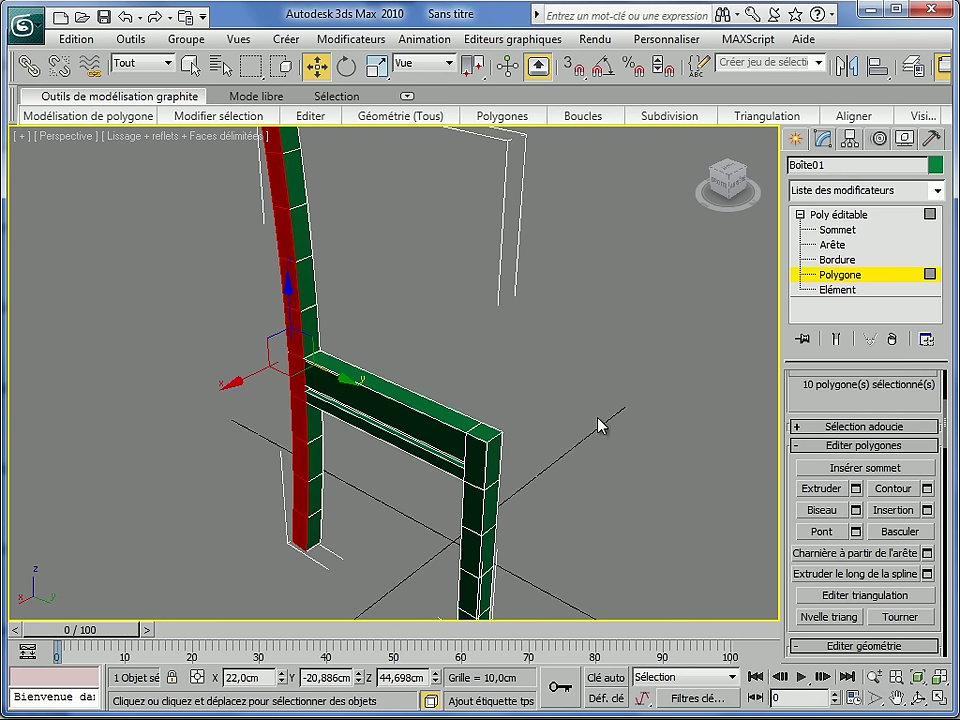
left_click(856, 512)
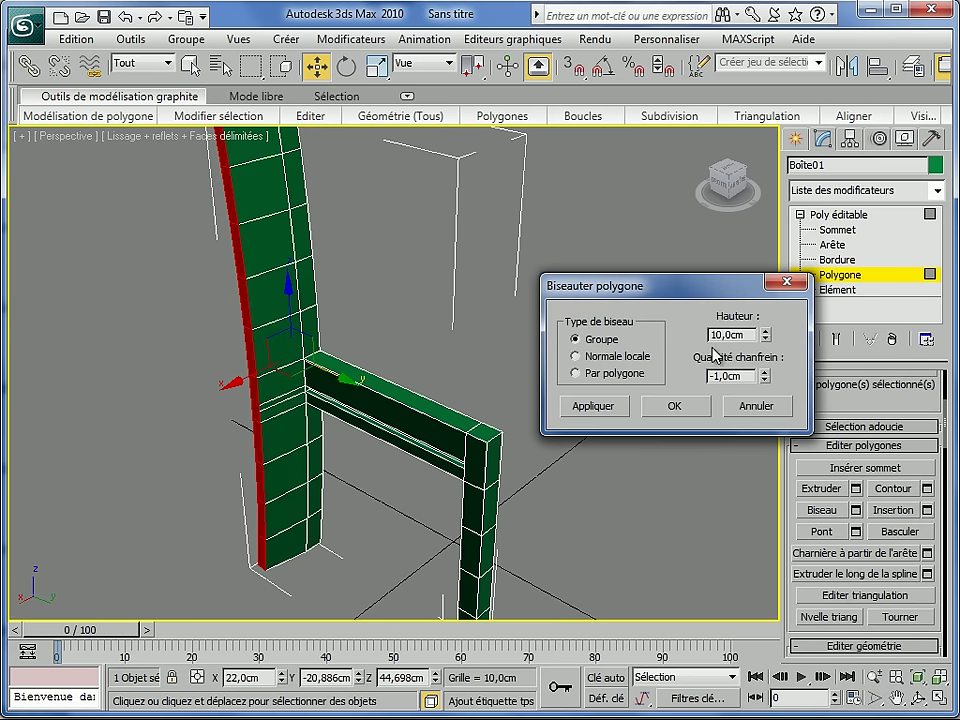
left_click_drag(745, 337, 706, 340)
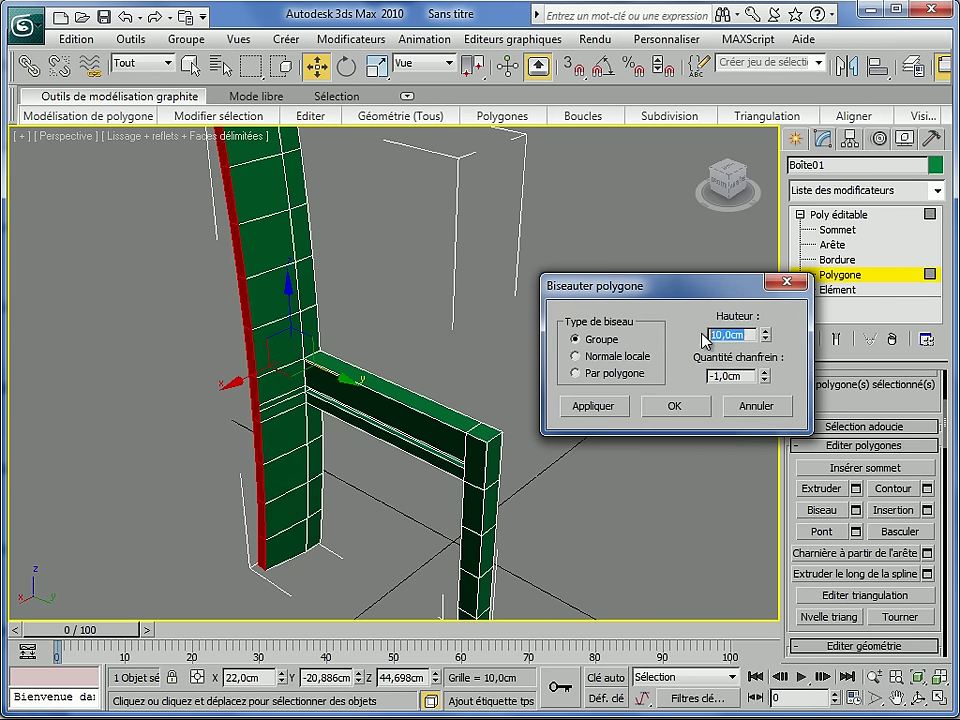
type("0,5")
key("Tab")
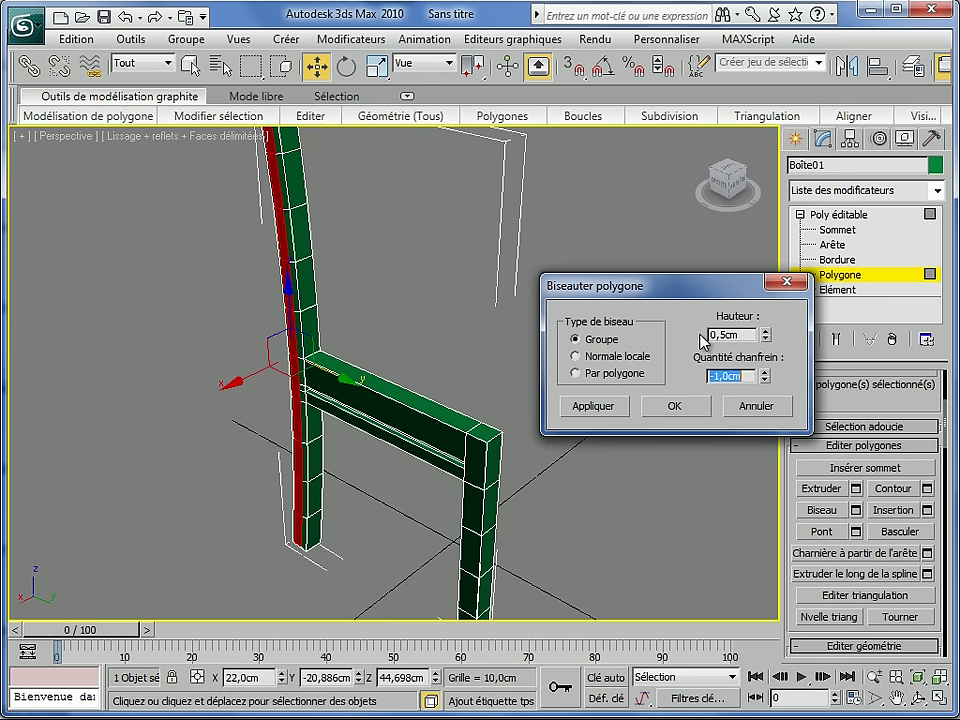
type("-")
key("Return")
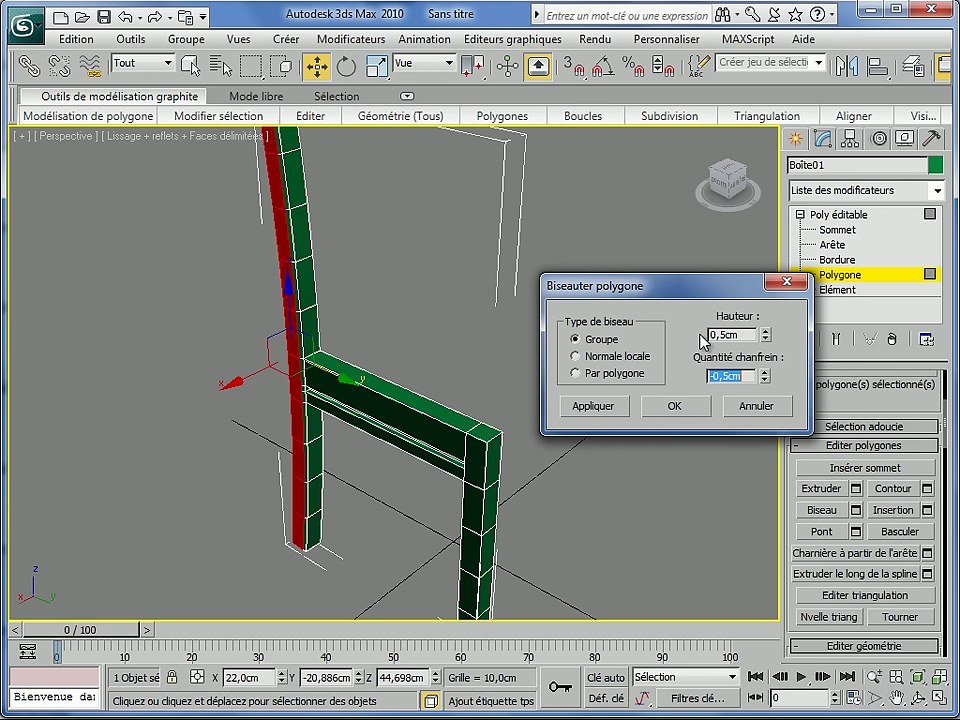
left_click(660, 408)
Step: Examine the bevelled side of the curved post and the rail groove from several angles and distances
middle_click_drag(357, 301, 450, 249)
scroll(453, 349, "up", 3)
scroll(435, 424, "up", 3)
scroll(450, 249, "down", 6)
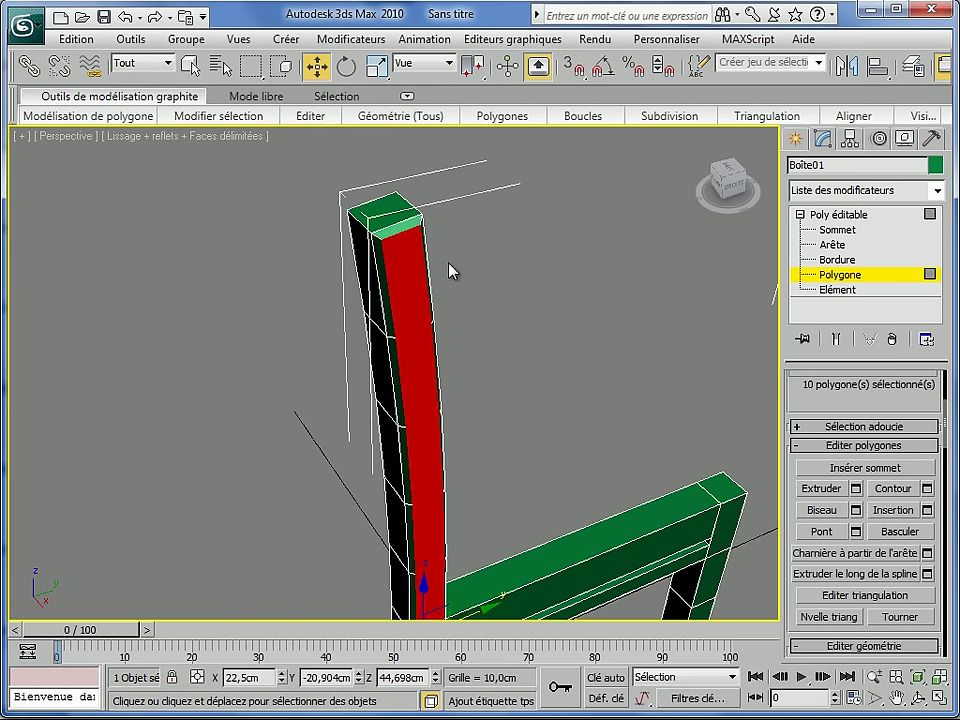
mouse_move(446, 302)
middle_mouse_down("alt")
mouse_move(437, 349)
mouse_move(429, 300)
middle_mouse_up("alt")
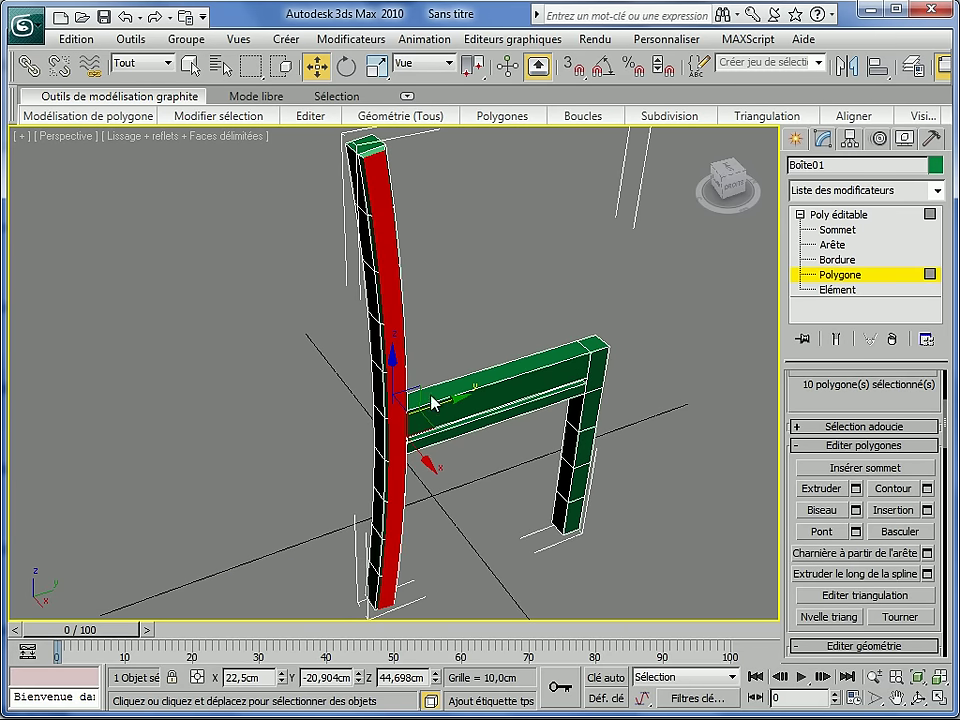
middle_click_drag(487, 271, 391, 277)
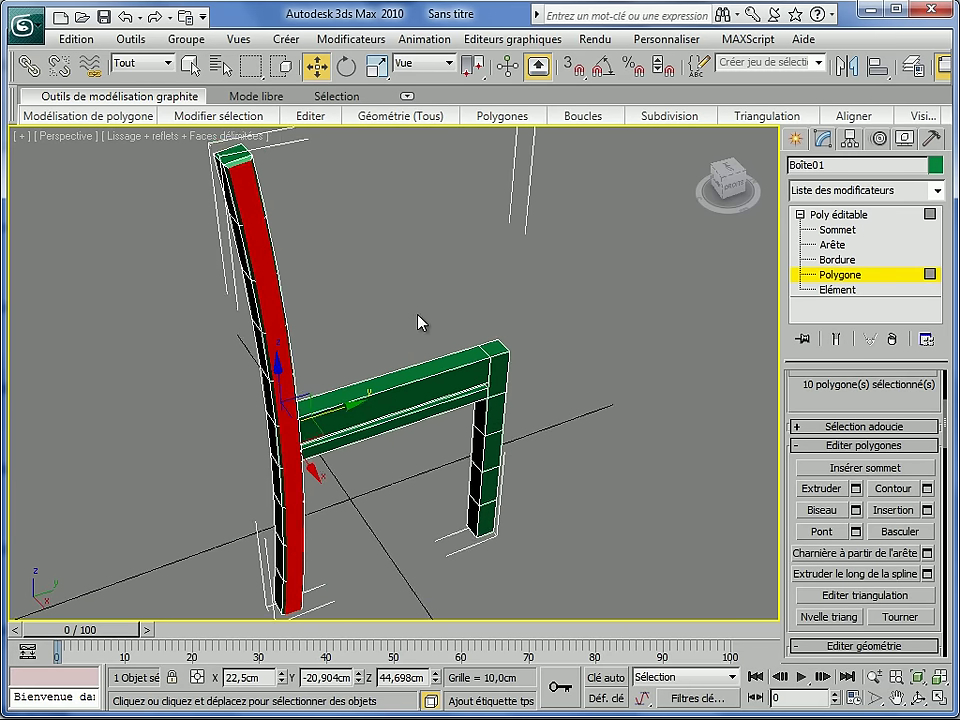
scroll(418, 321, "up", 4)
middle_click_drag(365, 320, 358, 244)
scroll(378, 315, "up", 3)
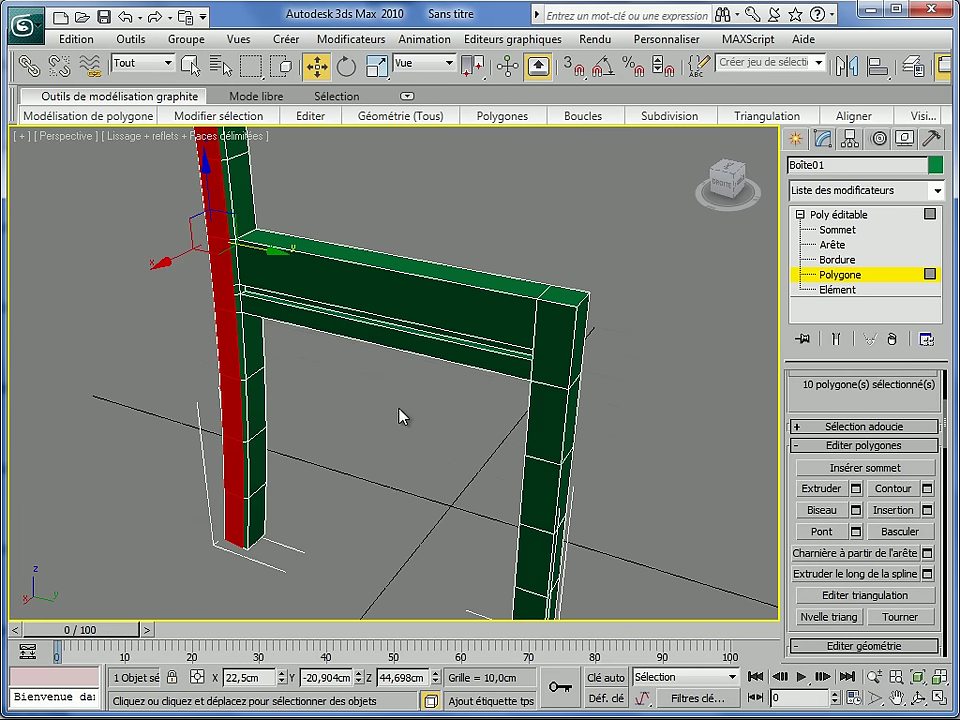
scroll(339, 371, "down", 2)
scroll(339, 371, "up", 3)
scroll(339, 372, "down", 2)
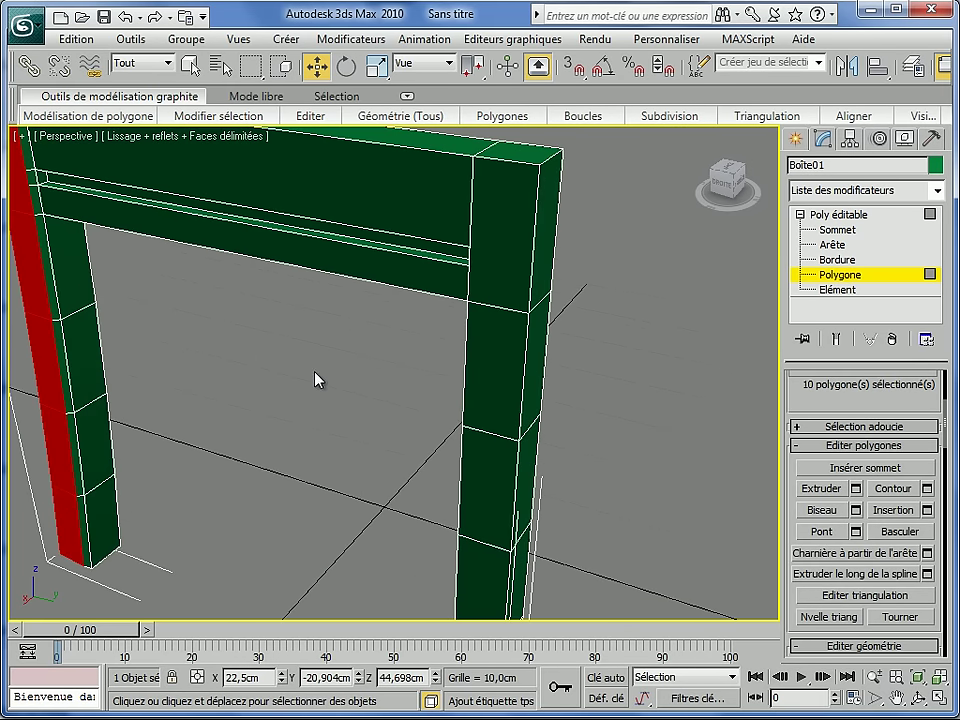
Step: Bevel the short leg's five outer side polygons as a group, with a height of 0.5 cm and a chamfer amount of -0.5 cm
left_click(489, 255)
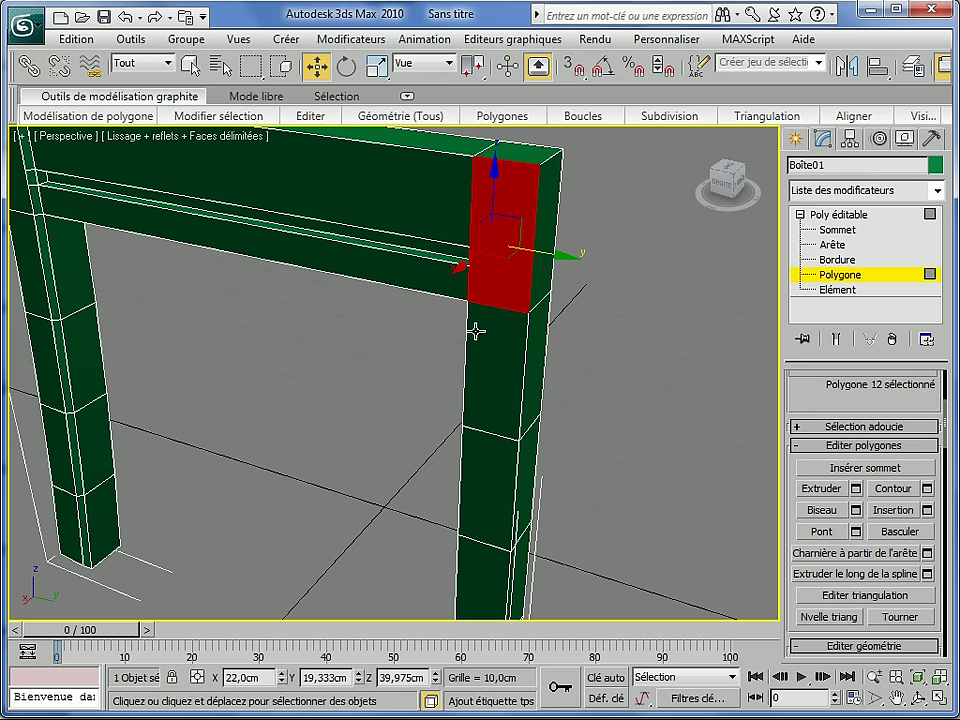
scroll(396, 364, "down", 4)
scroll(407, 362, "up", 2)
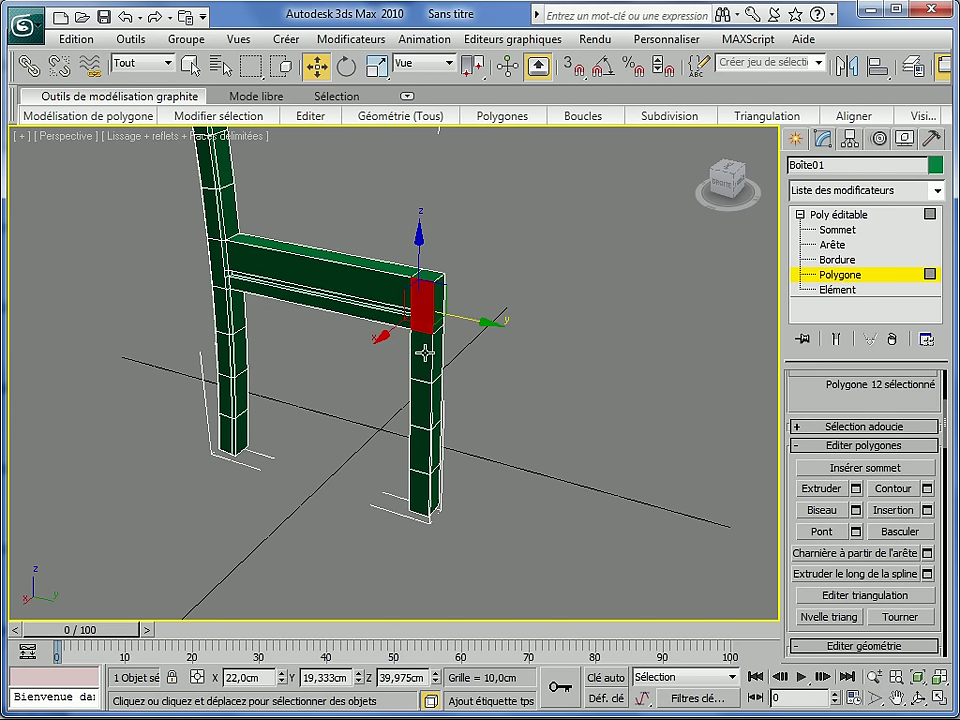
left_click(421, 358, "ctrl")
left_click(421, 405, "ctrl")
left_click(419, 458, "ctrl")
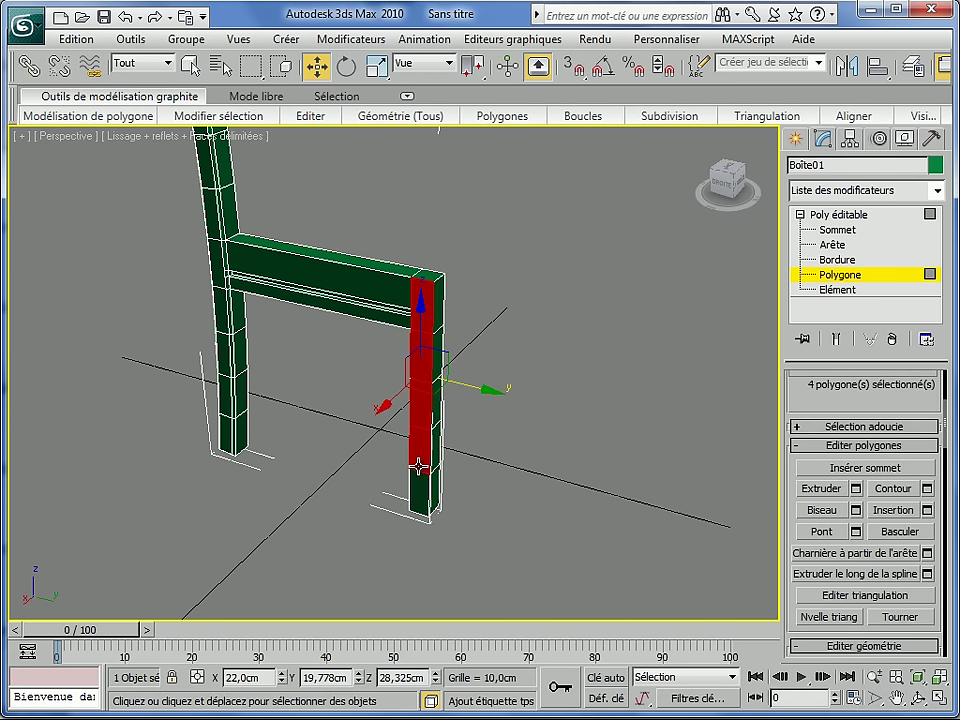
left_click(425, 510, "ctrl")
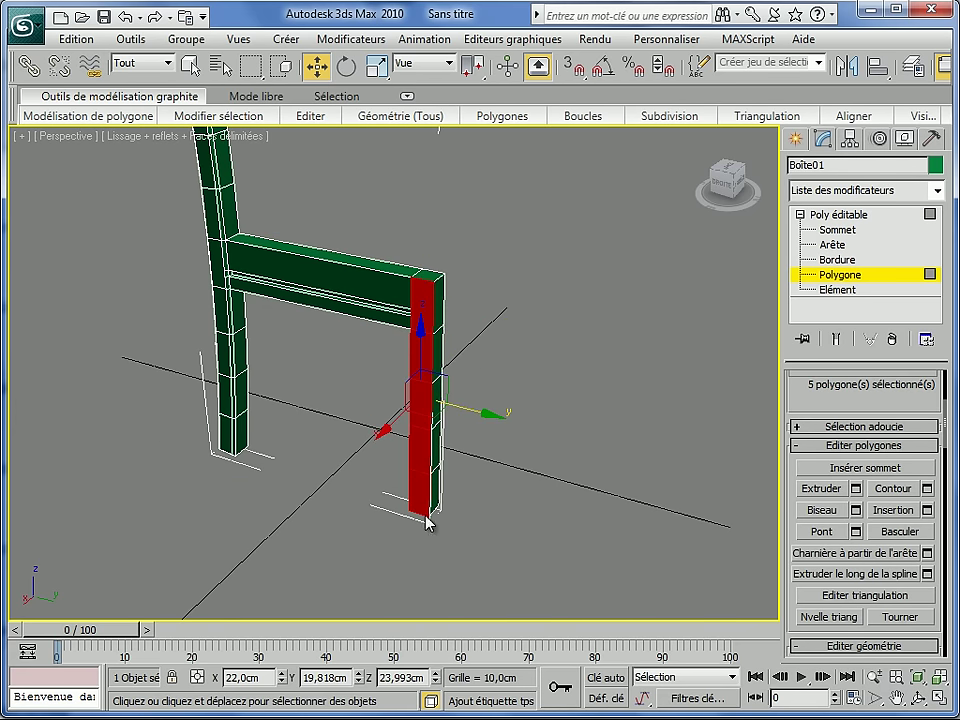
left_click(856, 510)
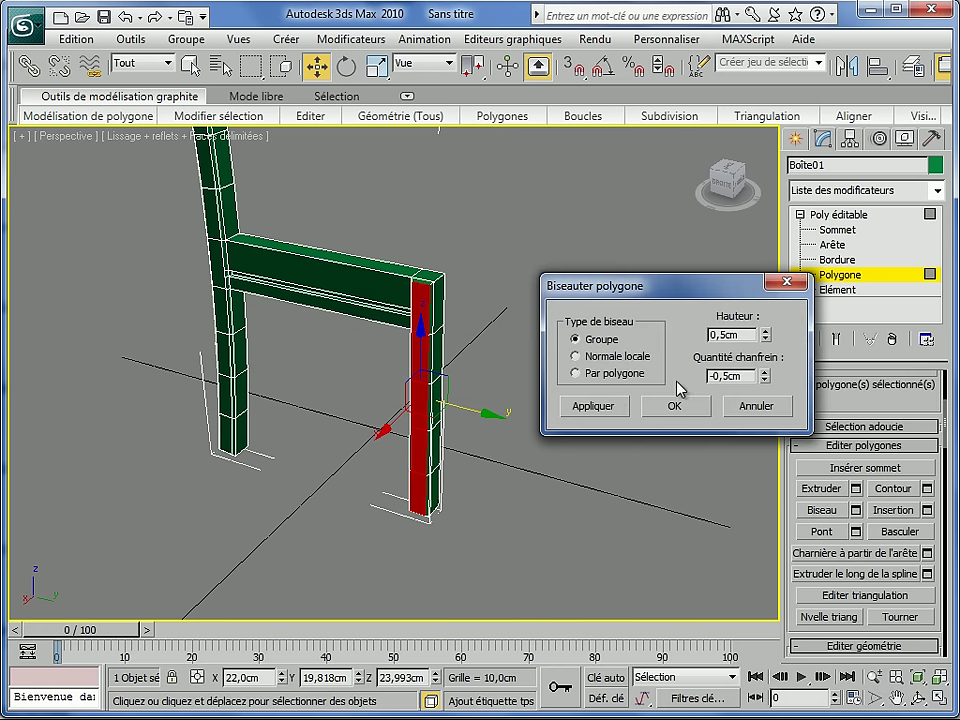
left_click(665, 405)
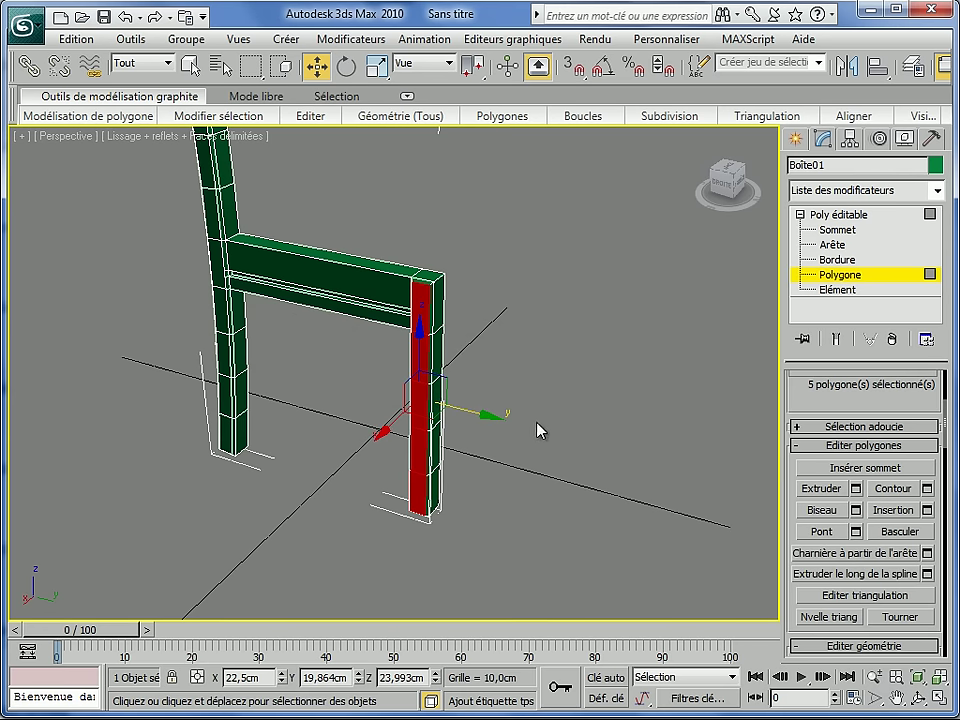
Step: Add the five polygons on the short leg's face away from the post and bevel all ten as a group, height 0.5 cm, chamfer -0.5 cm
middle_click_drag(511, 436, 401, 420, "alt")
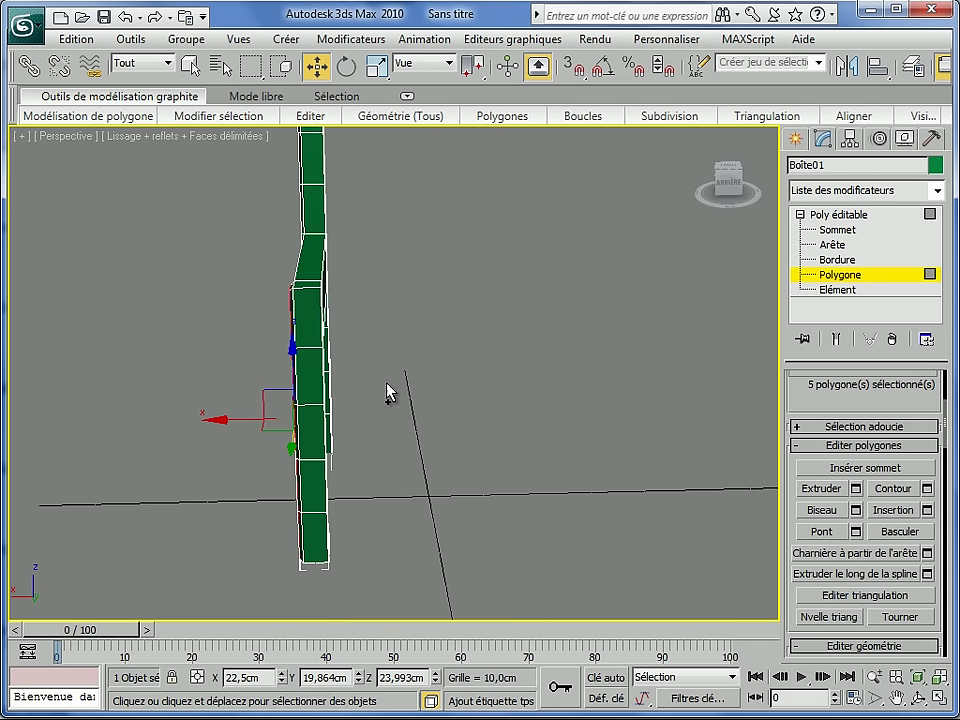
left_click(316, 307, "ctrl")
left_click(315, 379, "ctrl")
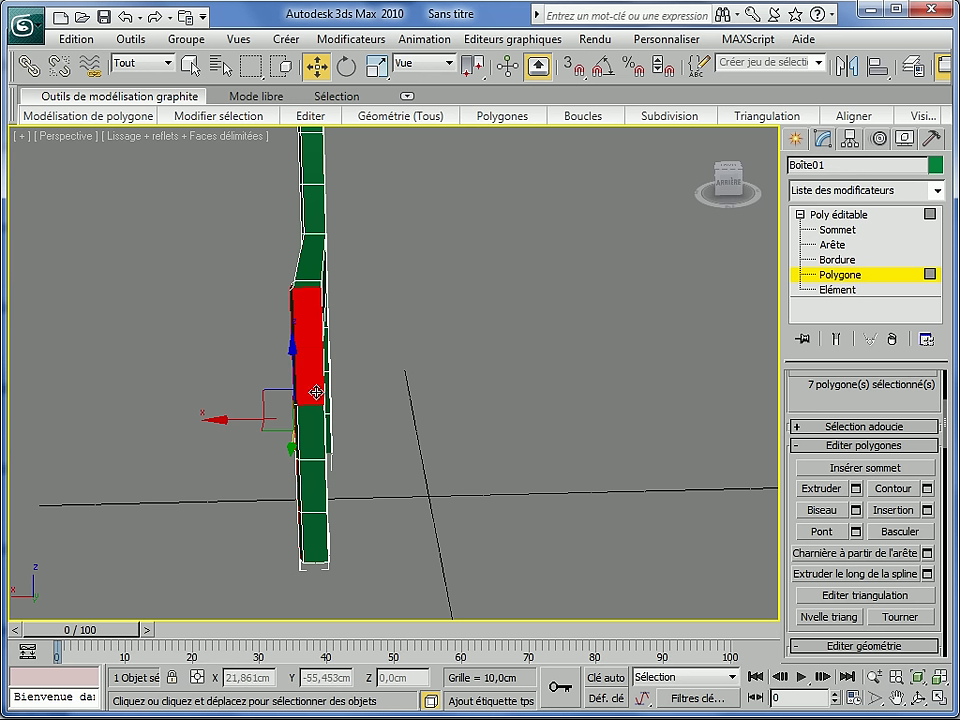
left_click(313, 428, "ctrl")
left_click(311, 491, "ctrl")
left_click(311, 527, "ctrl")
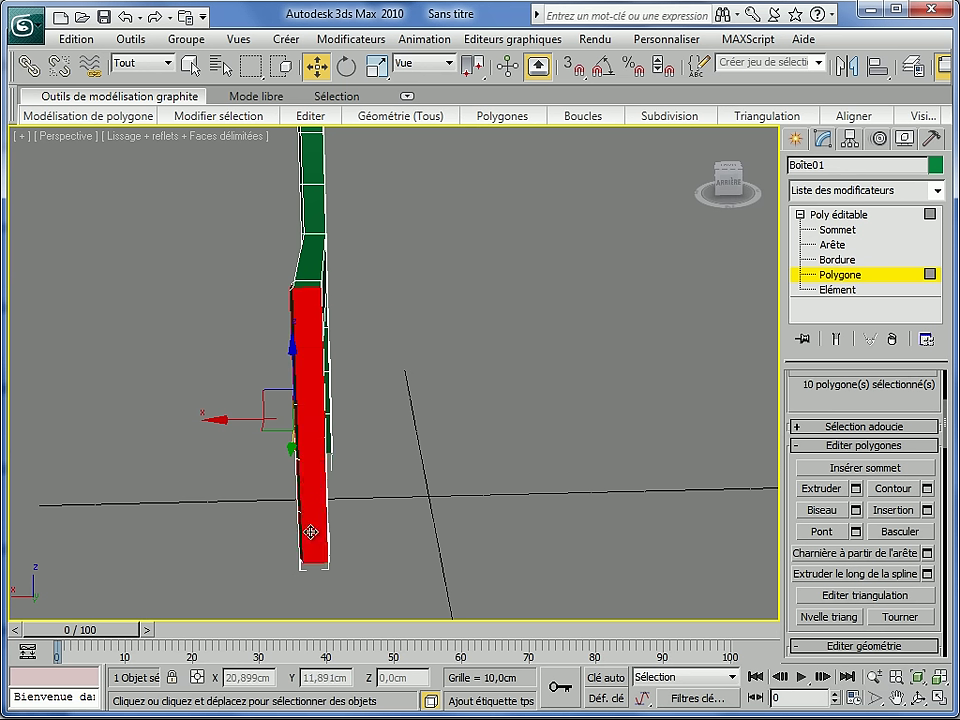
left_click(856, 510)
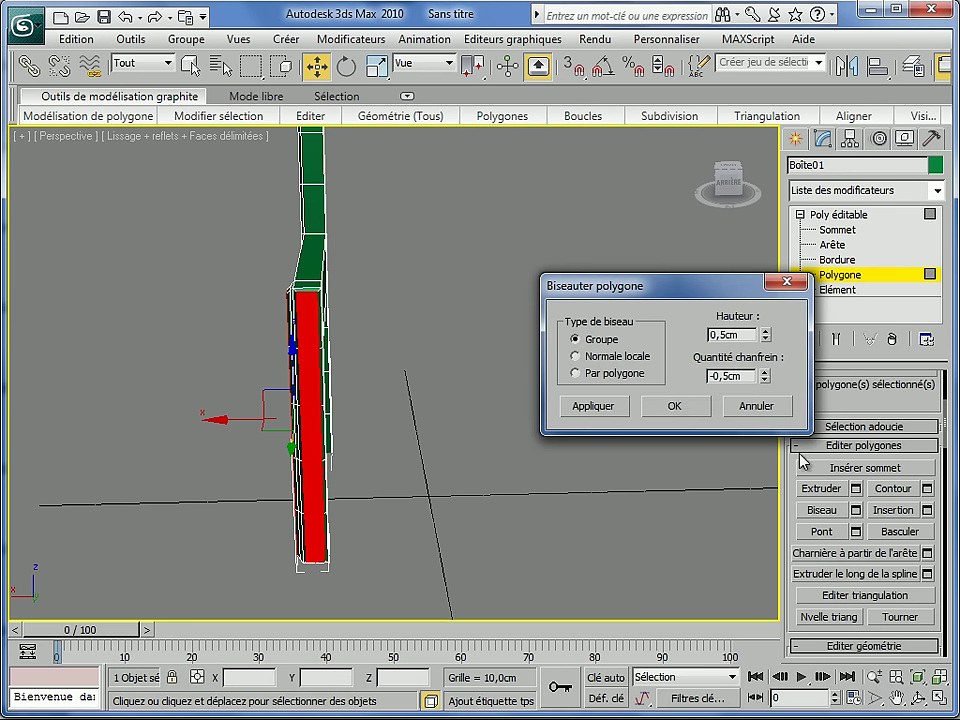
left_click(676, 407)
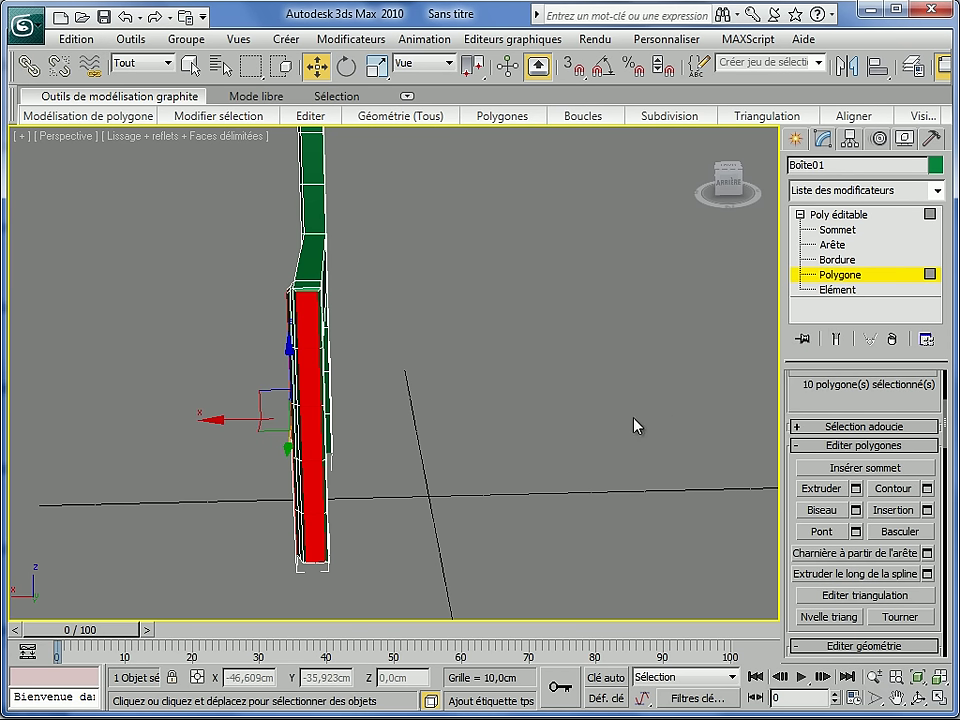
Step: Connect the three upright edges across the rail's ungrooved side and the short leg's top with one segment, pinch 0 and slide 0
mouse_move(521, 439)
middle_mouse_down("alt")
mouse_move(437, 435)
mouse_move(441, 452)
mouse_move(416, 474)
mouse_move(418, 456)
mouse_move(418, 482)
mouse_move(452, 455)
mouse_move(511, 452)
middle_mouse_up("alt")
scroll(418, 482, "up", 3)
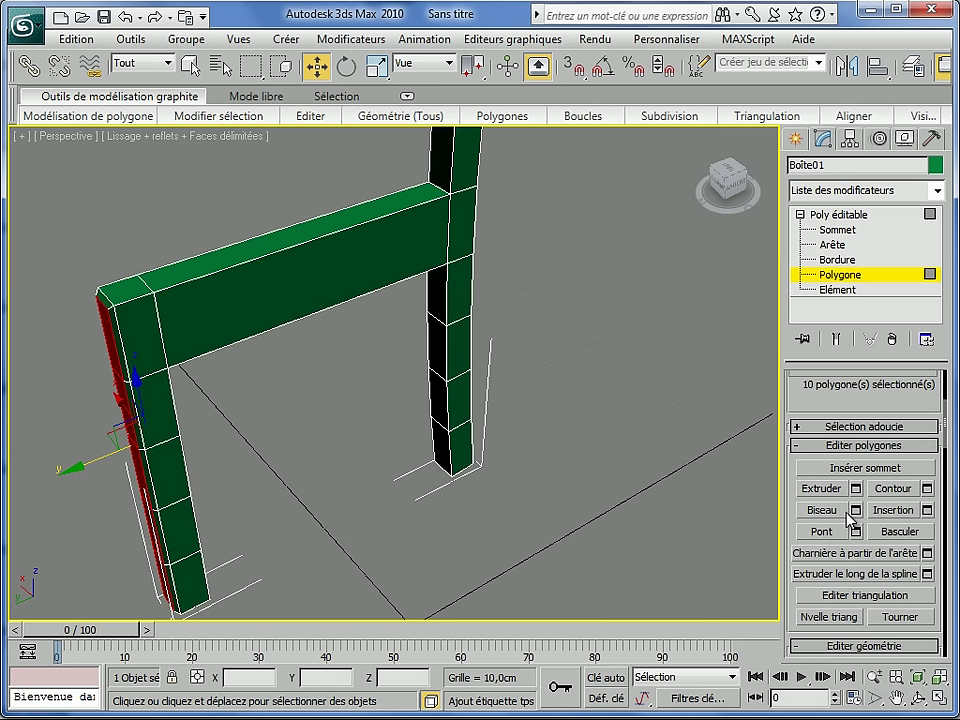
left_click(447, 231)
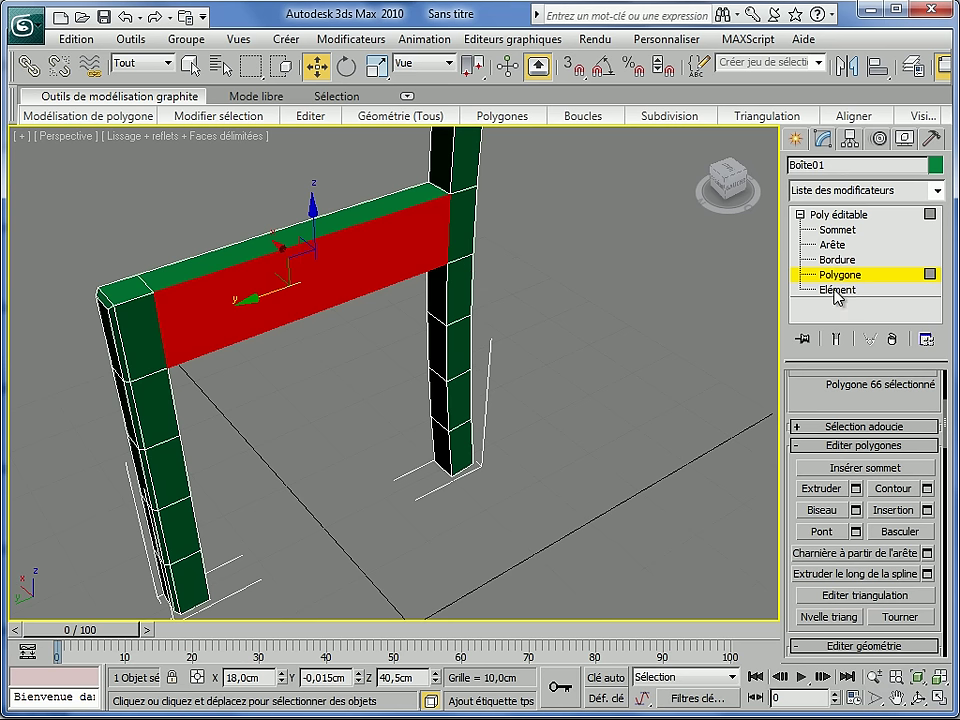
left_click(836, 244)
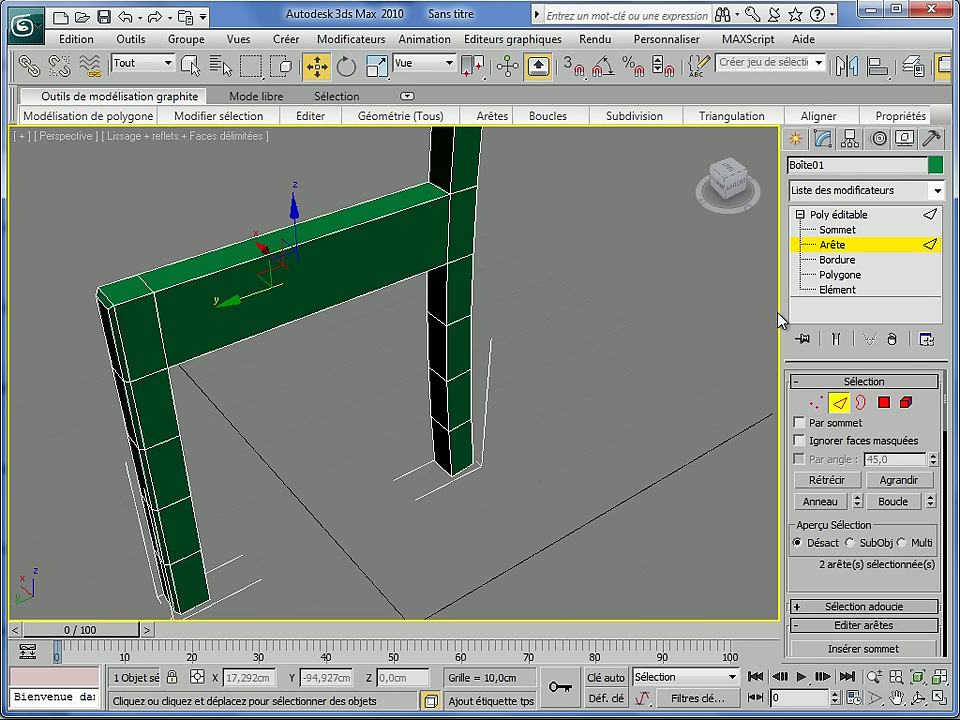
left_click(447, 234)
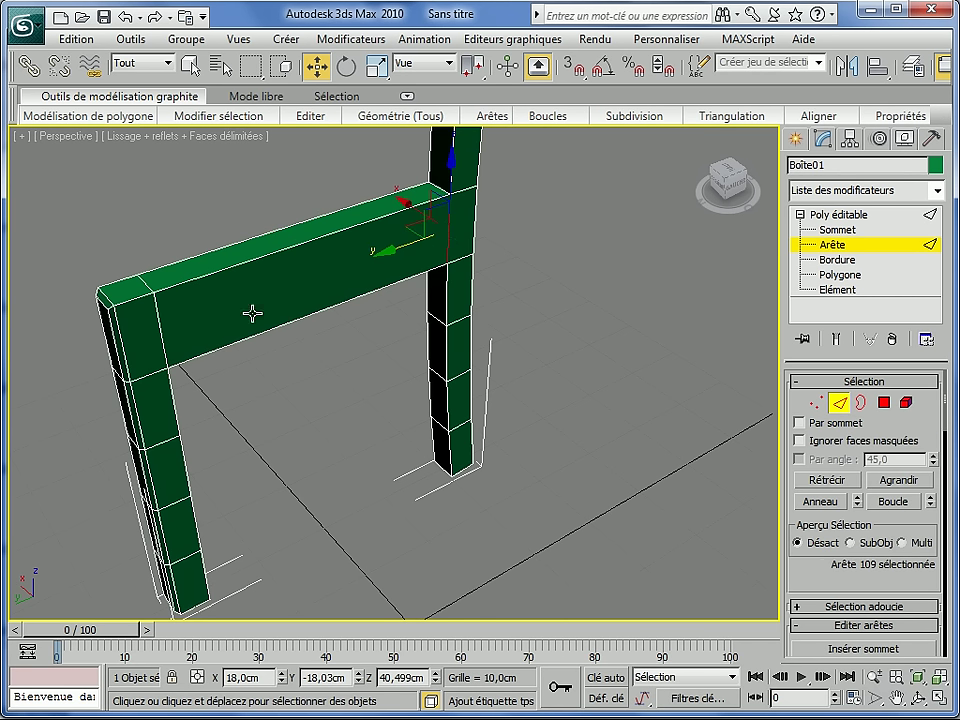
left_click(162, 331, "ctrl")
left_click(128, 367, "ctrl")
left_click_drag(846, 591, 846, 408)
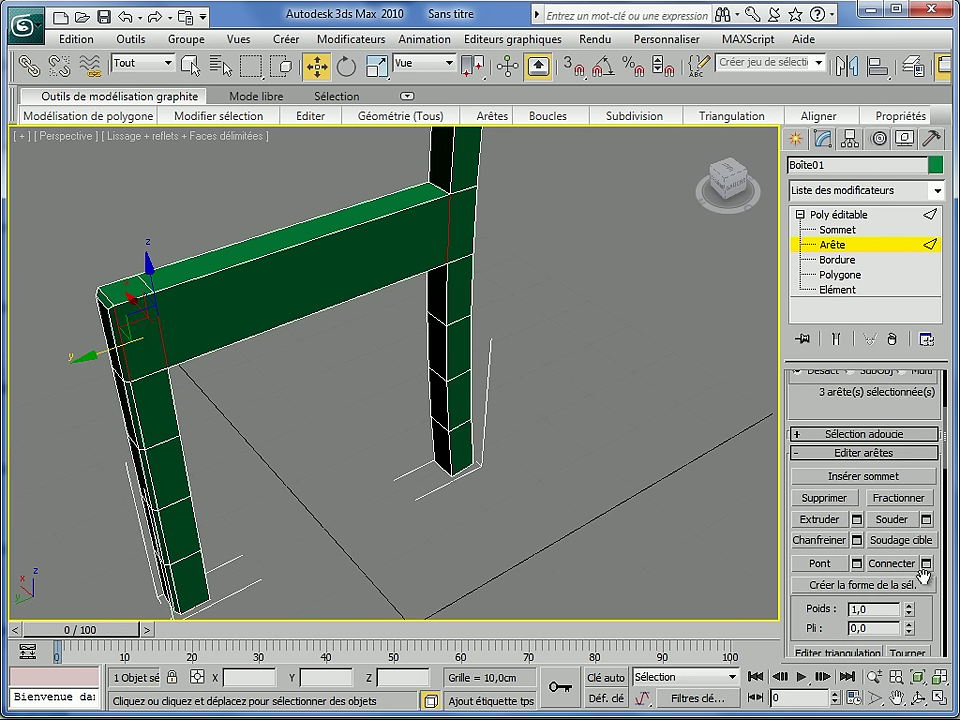
left_click(926, 563)
left_click_drag(762, 369, 709, 362)
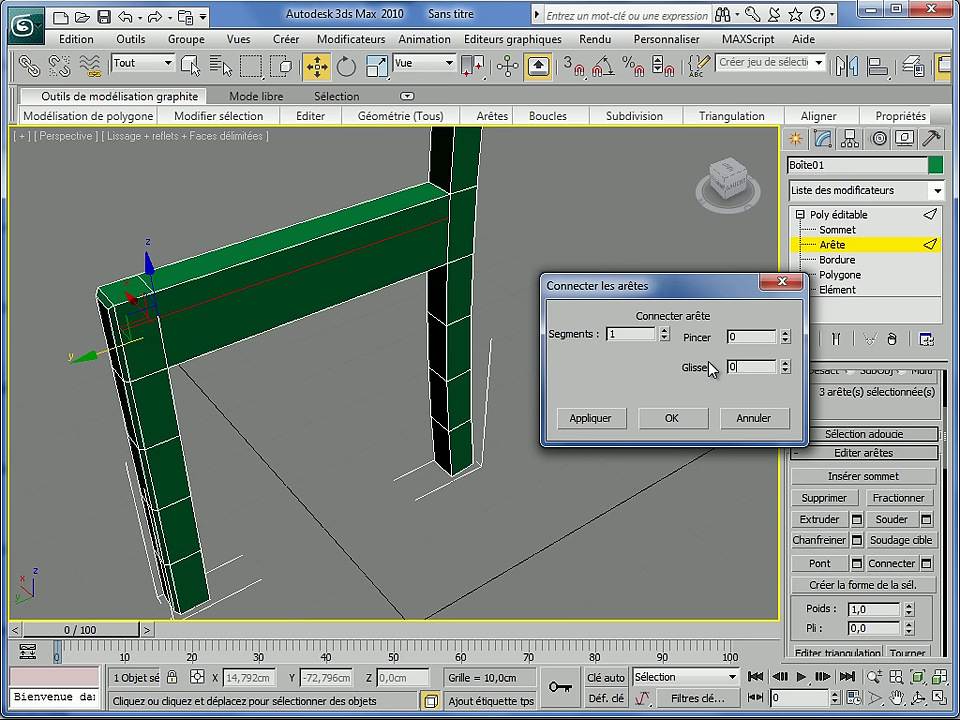
left_click(662, 419)
Step: Connect the two upright edges of the curved post's section just above the rail with one segment, on the ungrooved side
middle_click_drag(574, 375, 534, 456, "alt")
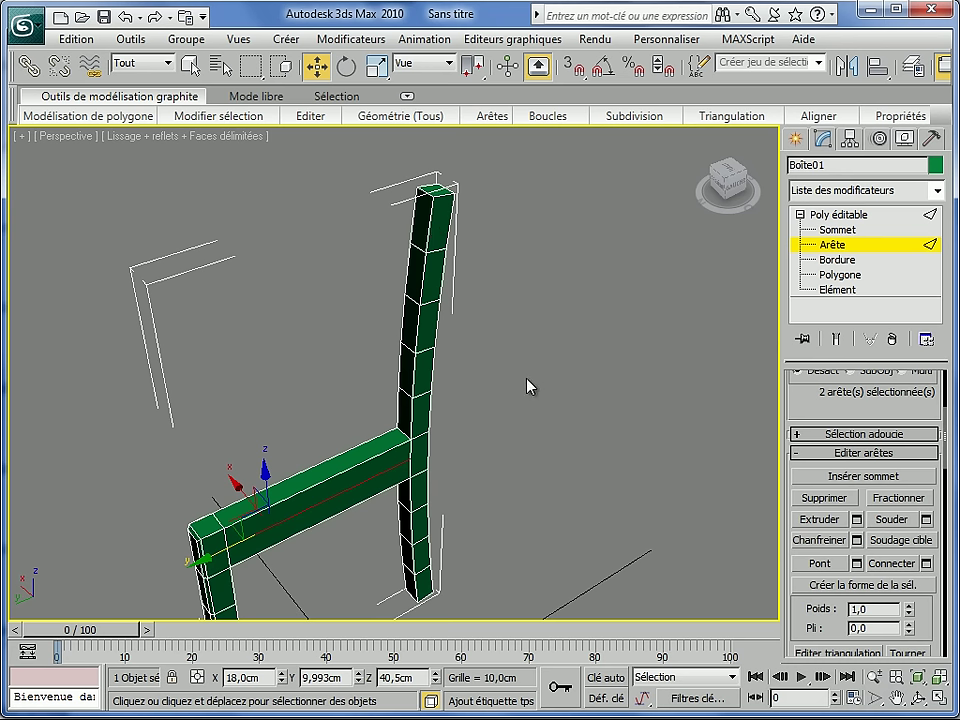
left_click(412, 400)
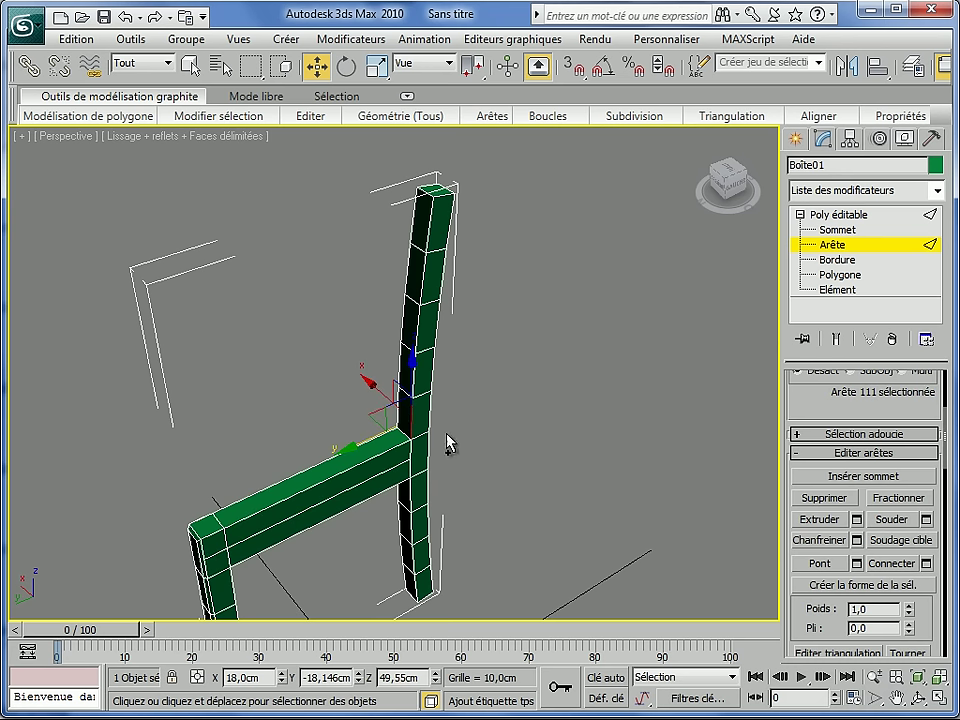
left_click(428, 405, "ctrl")
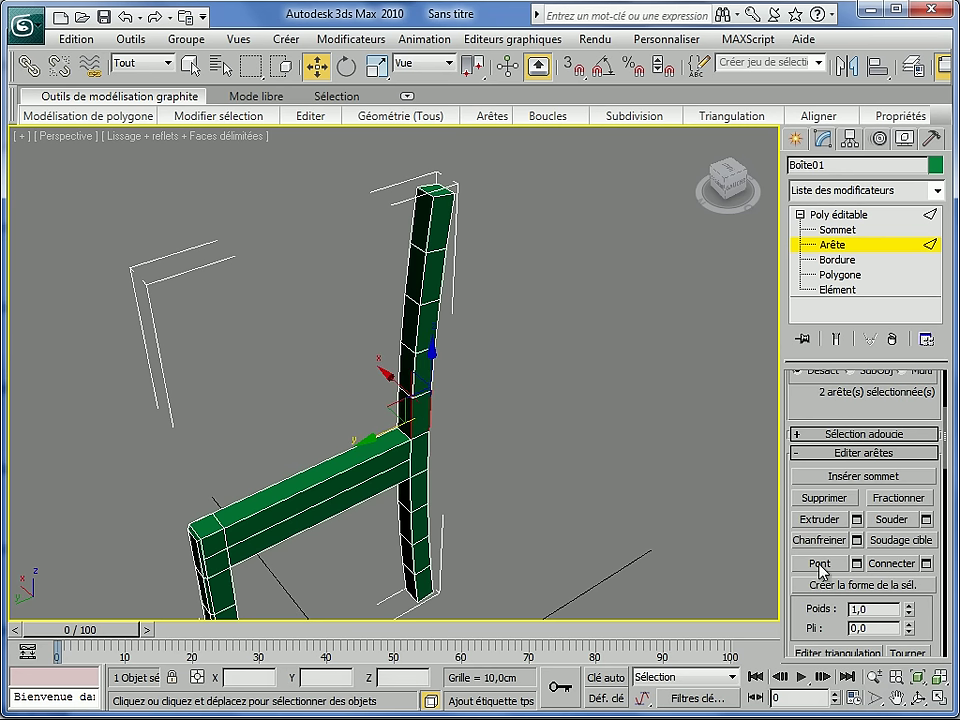
left_click(925, 564)
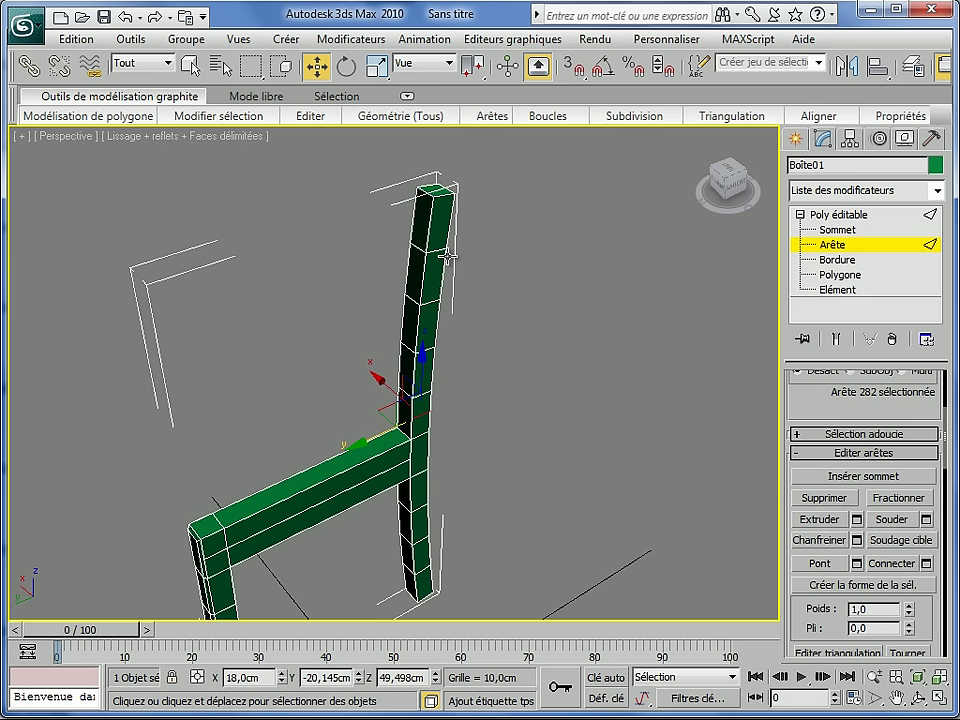
Step: Connect the two upright edges of the curved post's topmost section with one segment, on the same side
left_click(432, 221)
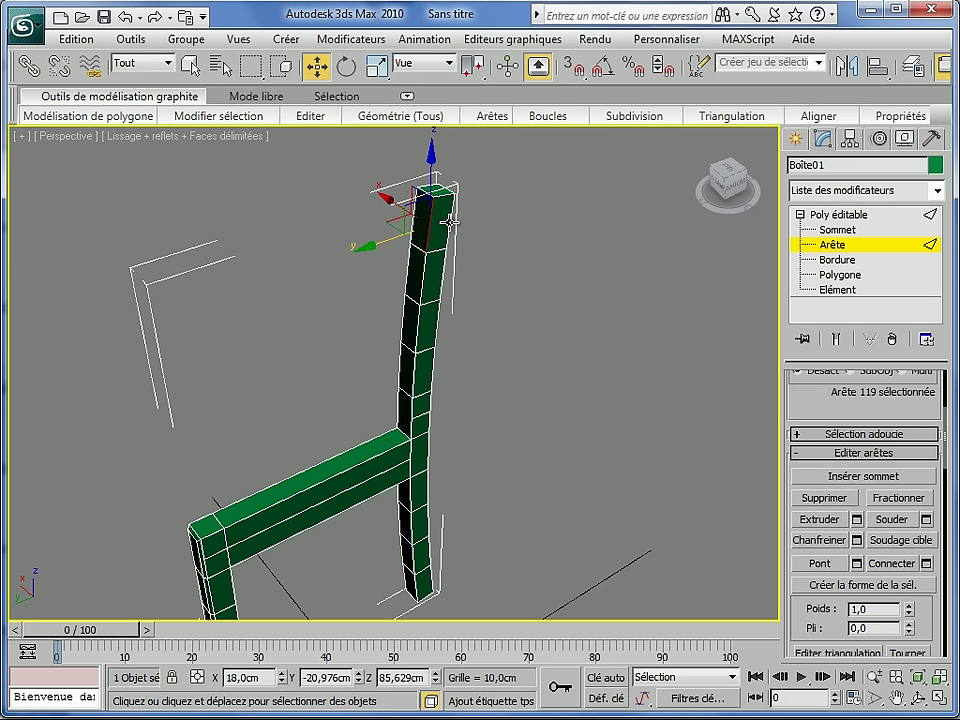
left_click(440, 208, "ctrl")
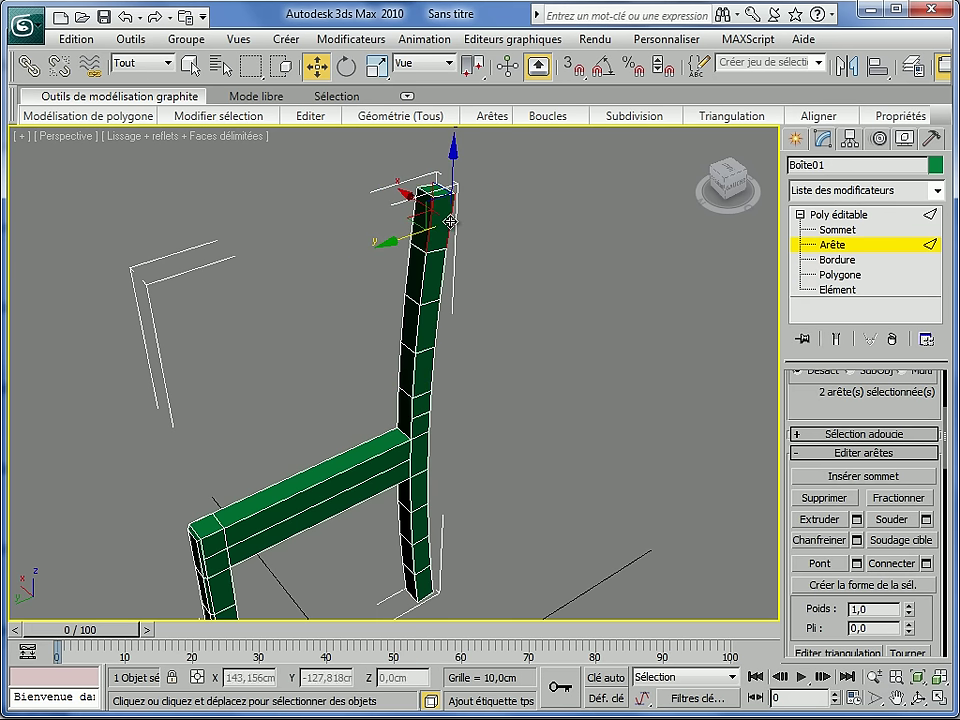
left_click(926, 563)
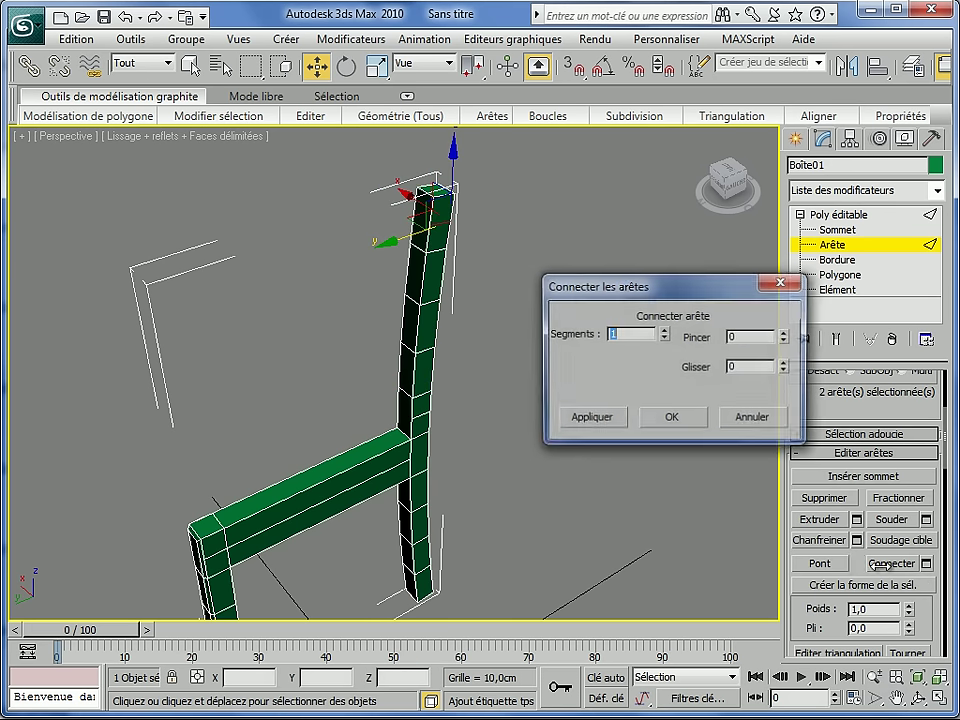
left_click(677, 425)
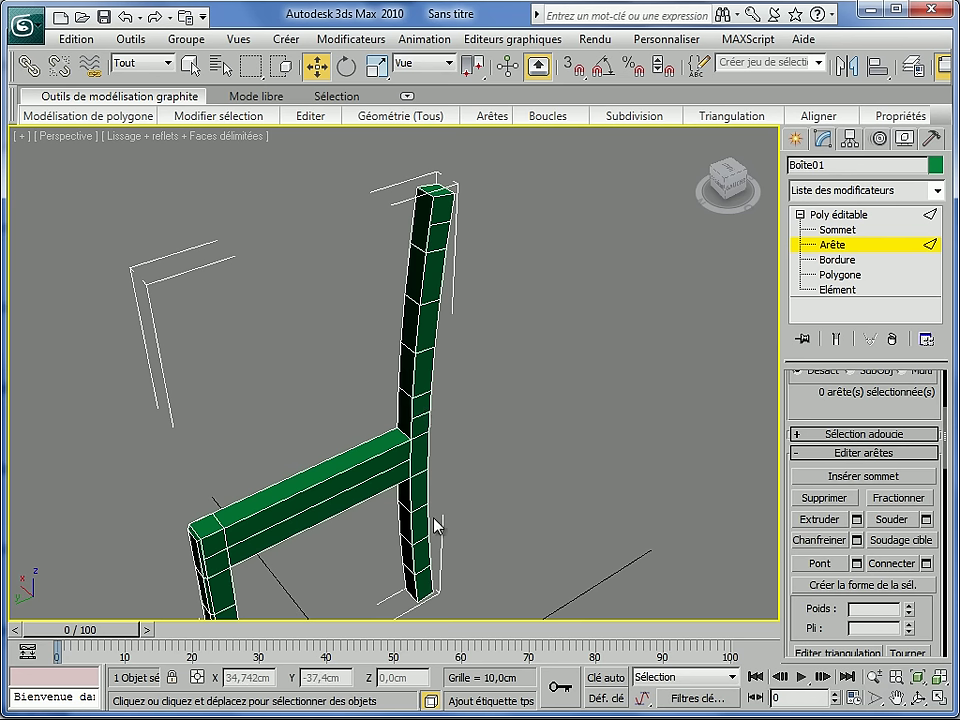
Step: Inset the topmost polygon on the curved post's ungrooved side by 0.8 cm as a group
left_click(829, 275)
left_click(475, 230)
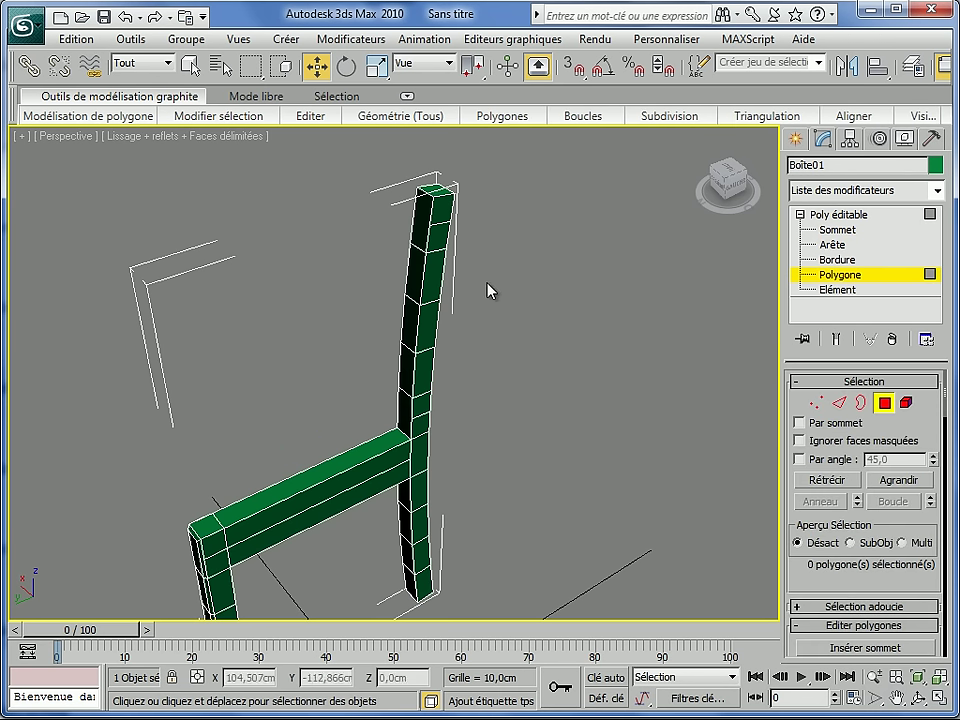
left_click(443, 209)
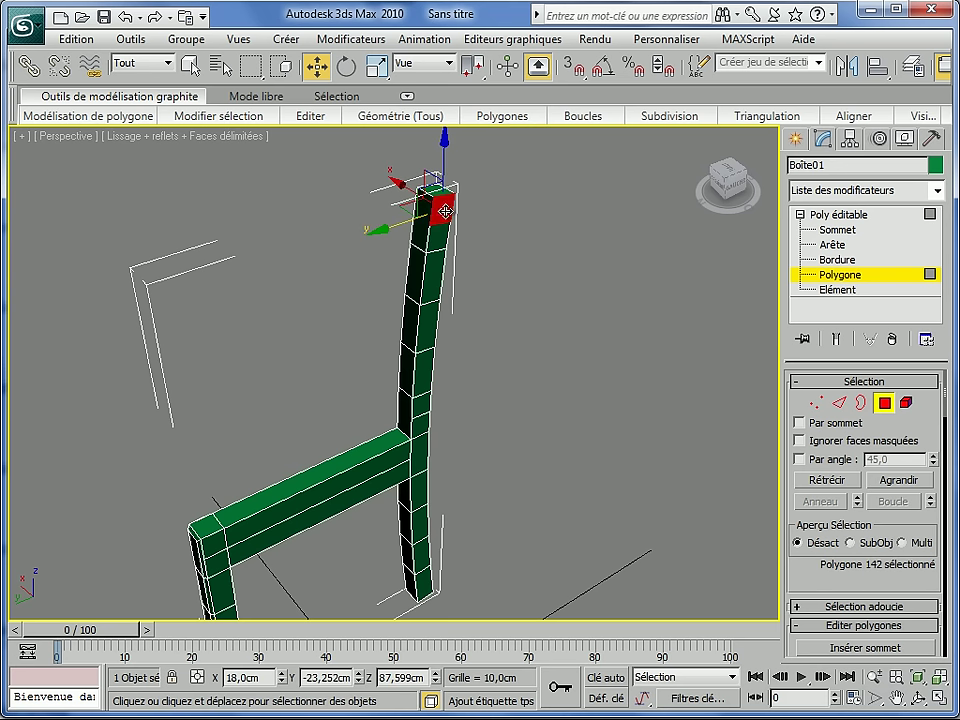
left_click_drag(818, 570, 828, 422)
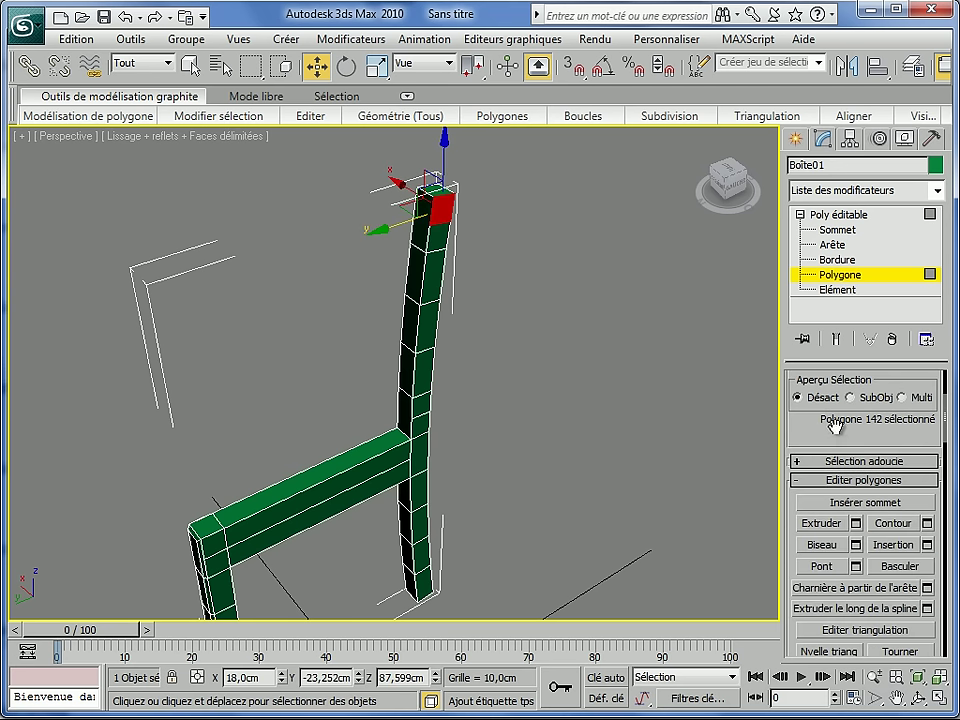
left_click(926, 546)
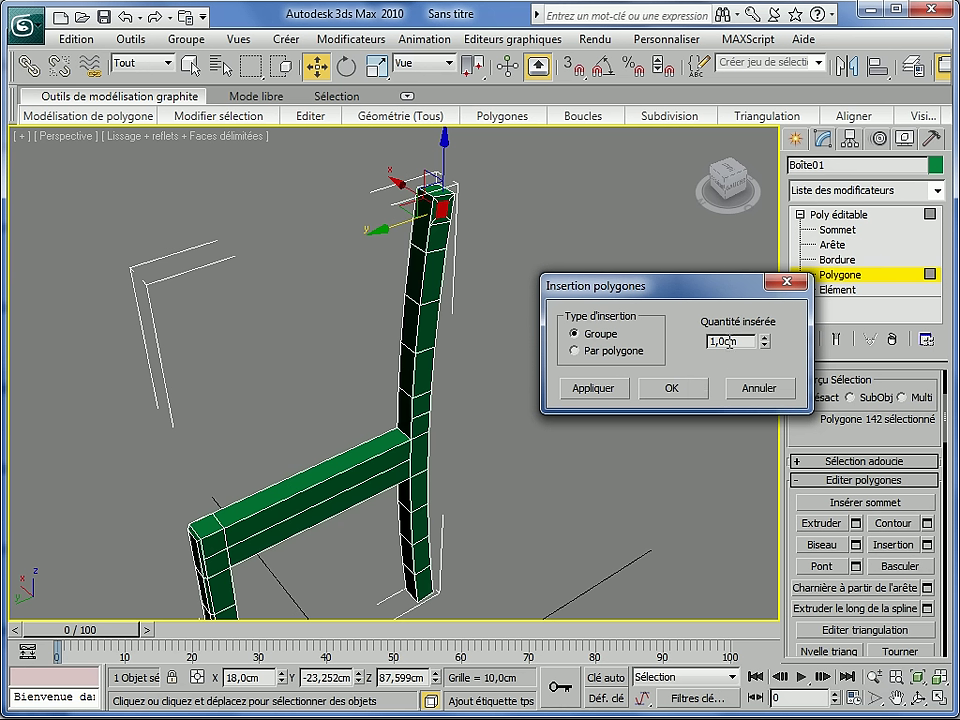
left_click(670, 390)
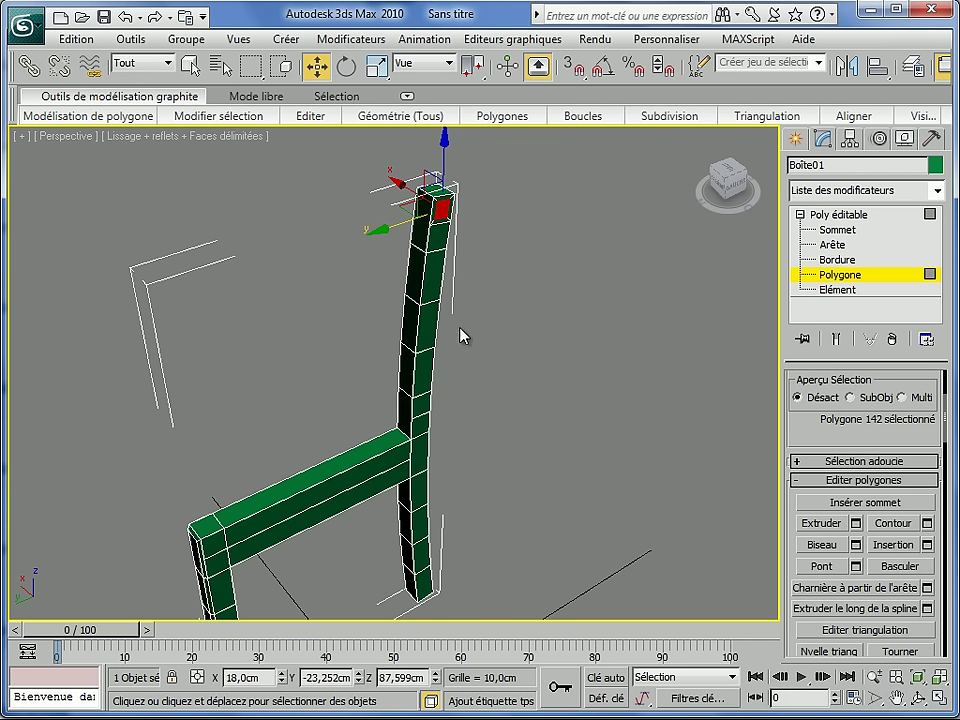
Step: Inset by 0.8 cm, one at a time, the post's two full-height polygons below the split top section and the upper split polygon above the rail
left_click(436, 280)
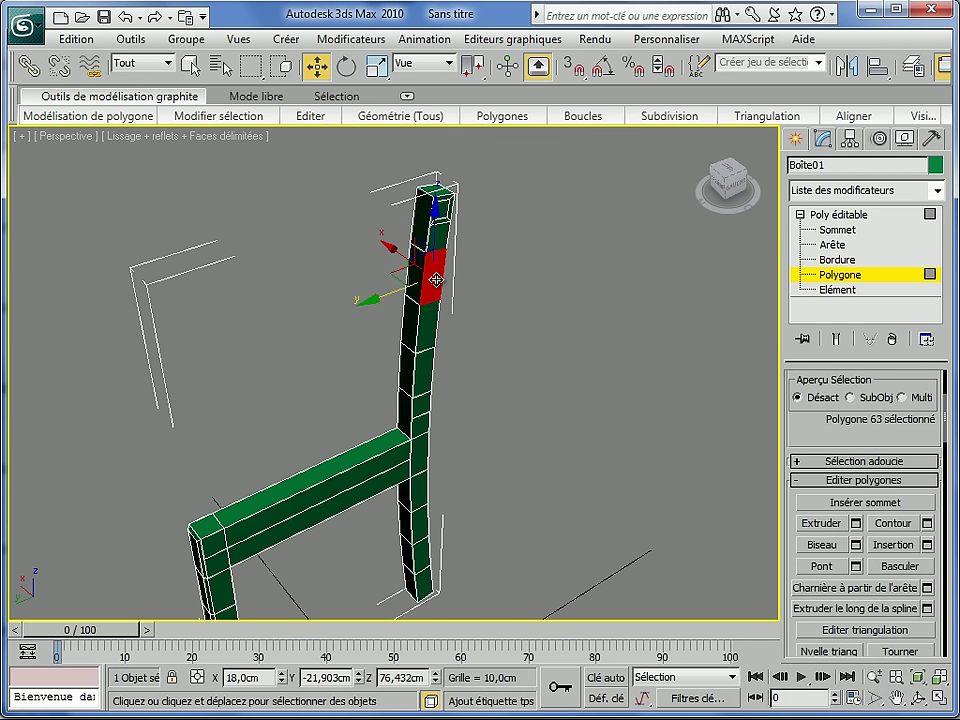
left_click(928, 545)
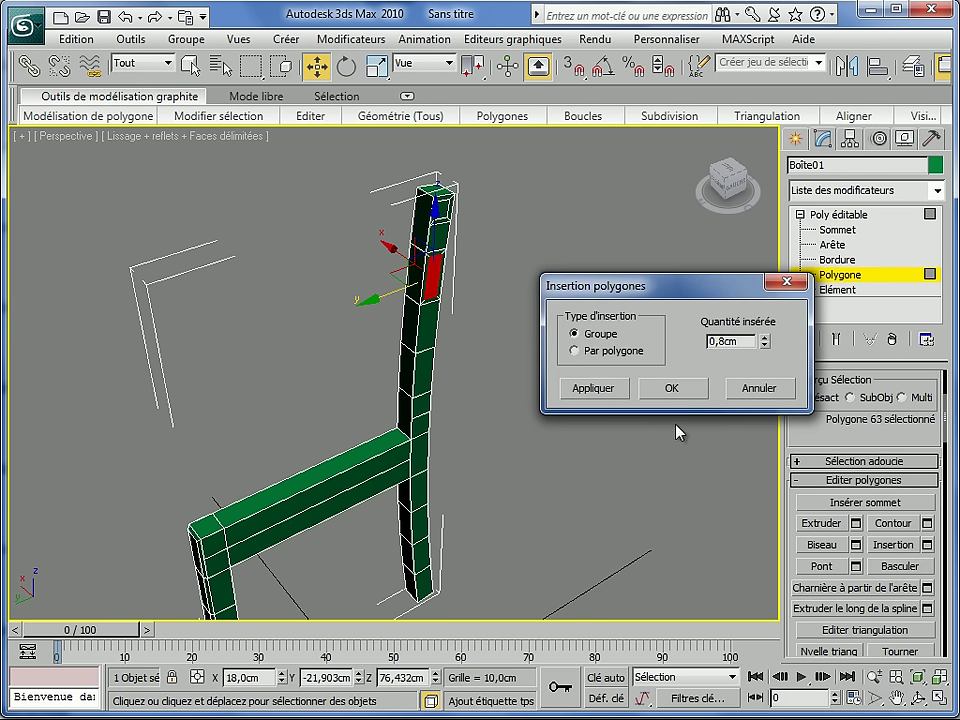
left_click(670, 392)
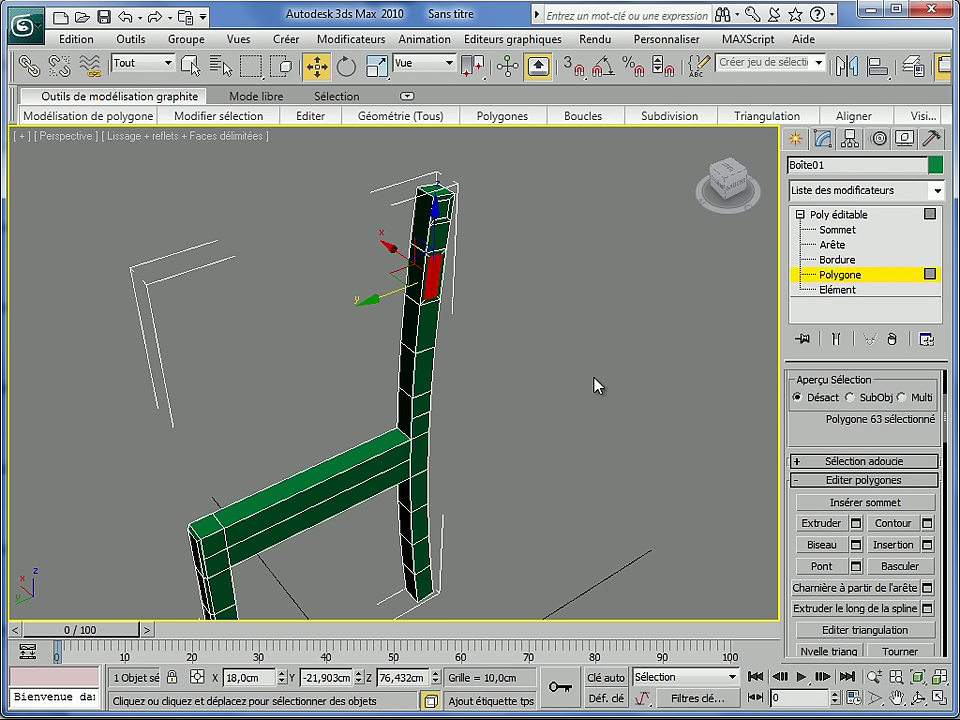
left_click(428, 322)
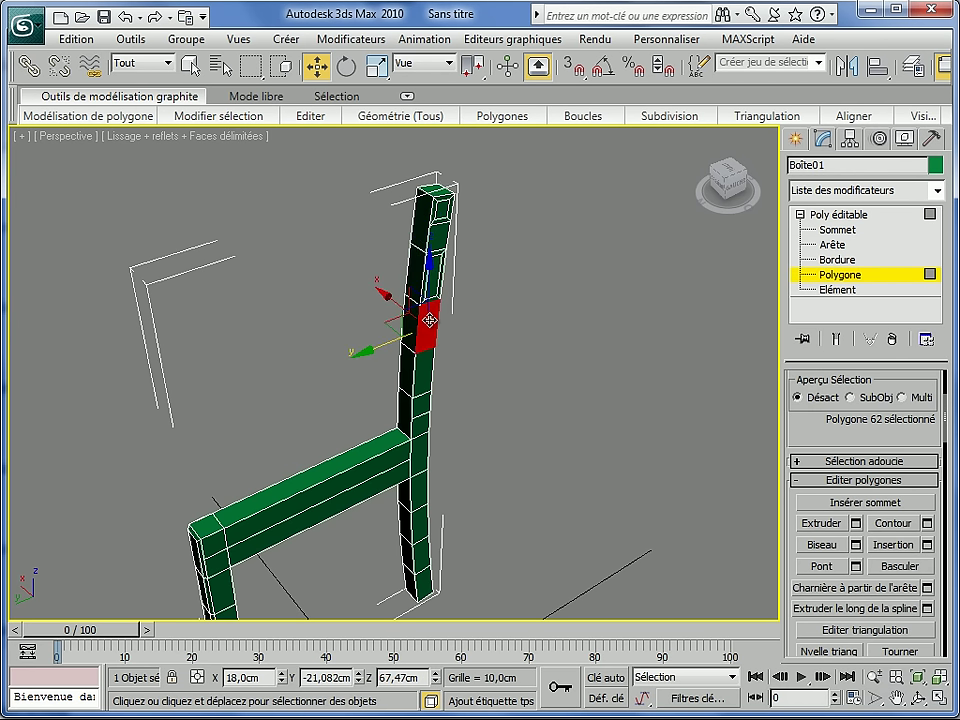
left_click(927, 545)
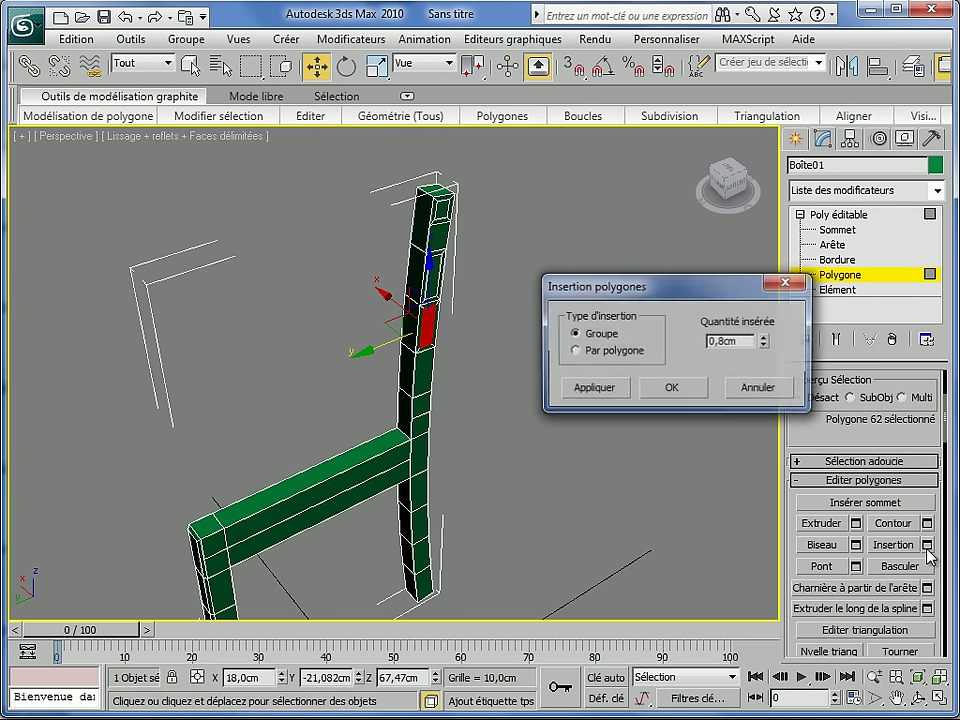
left_click(671, 388)
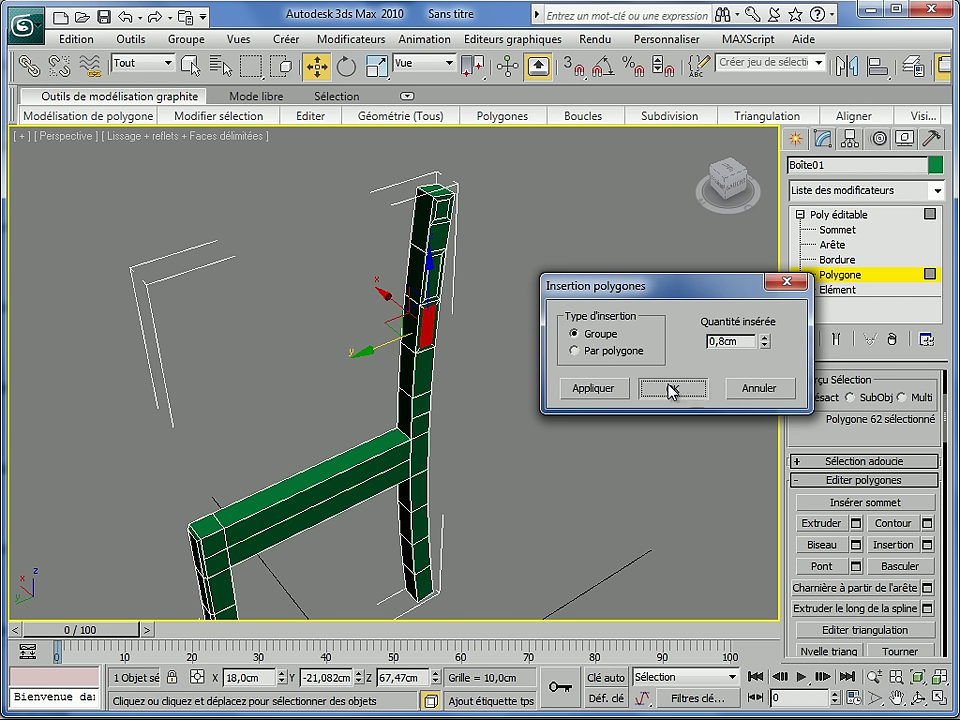
left_click(425, 405)
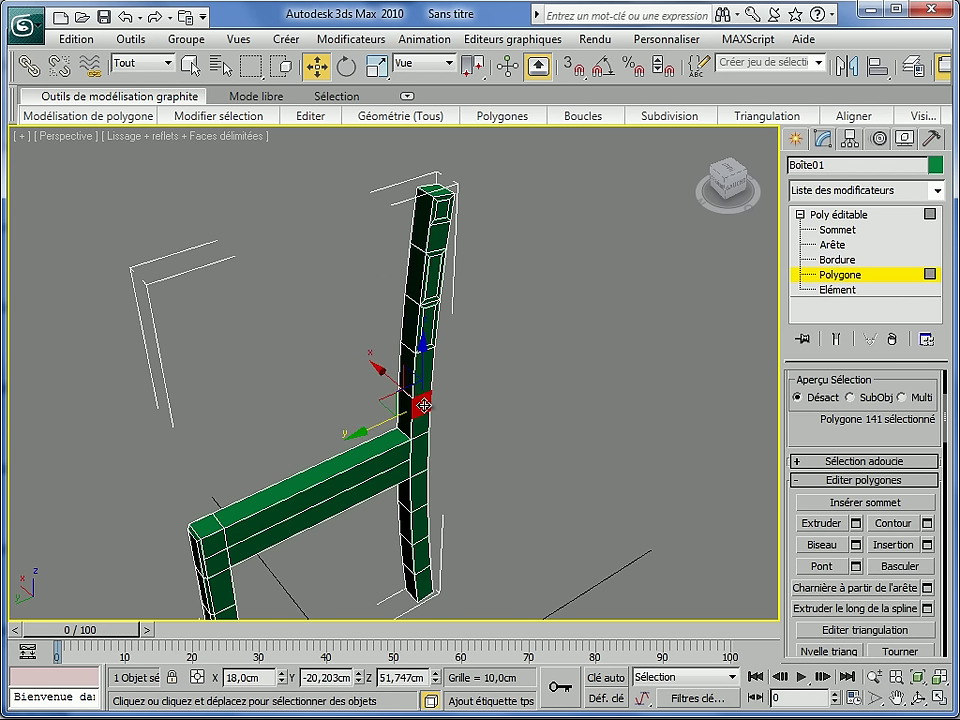
left_click(927, 545)
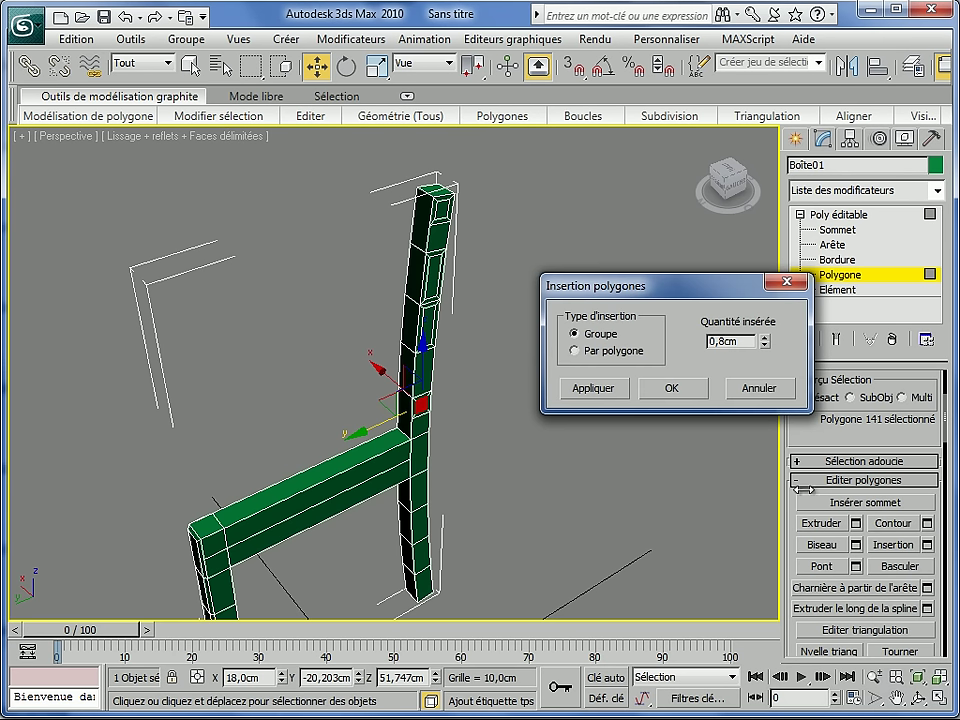
left_click(688, 390)
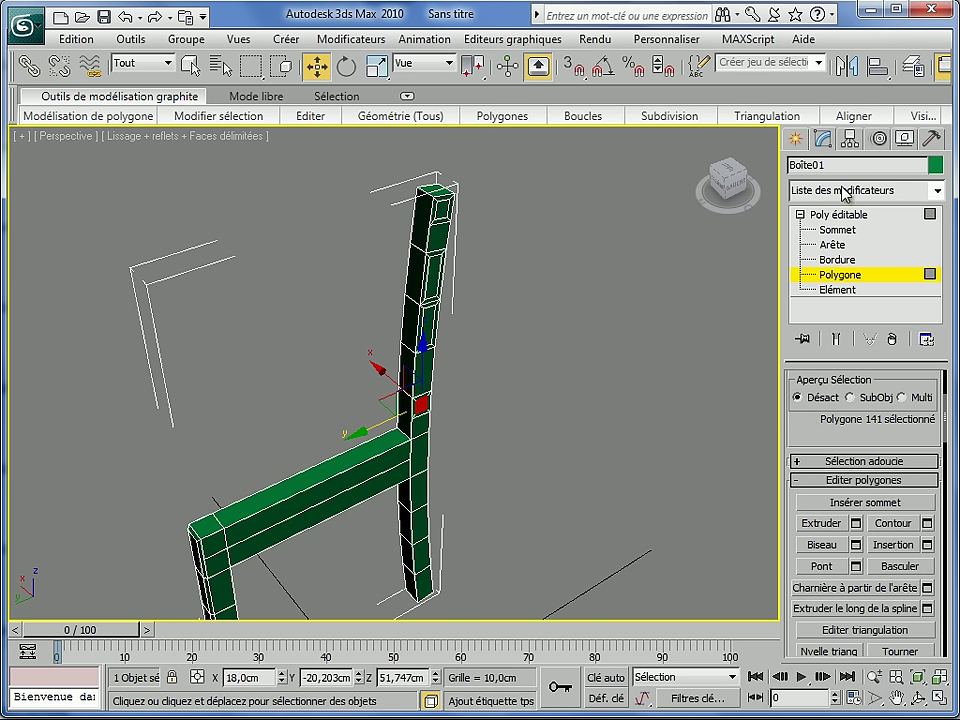
Step: Apply a Symmetry modifier to the whole chair side
left_click(840, 215)
scroll(476, 408, "down", 6)
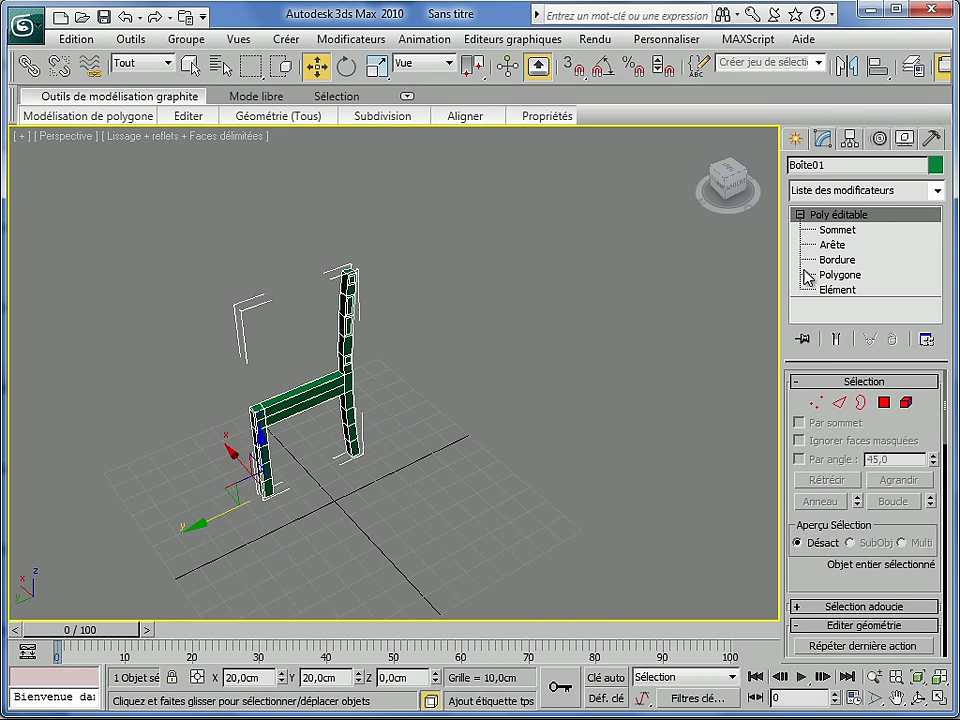
left_click(936, 190)
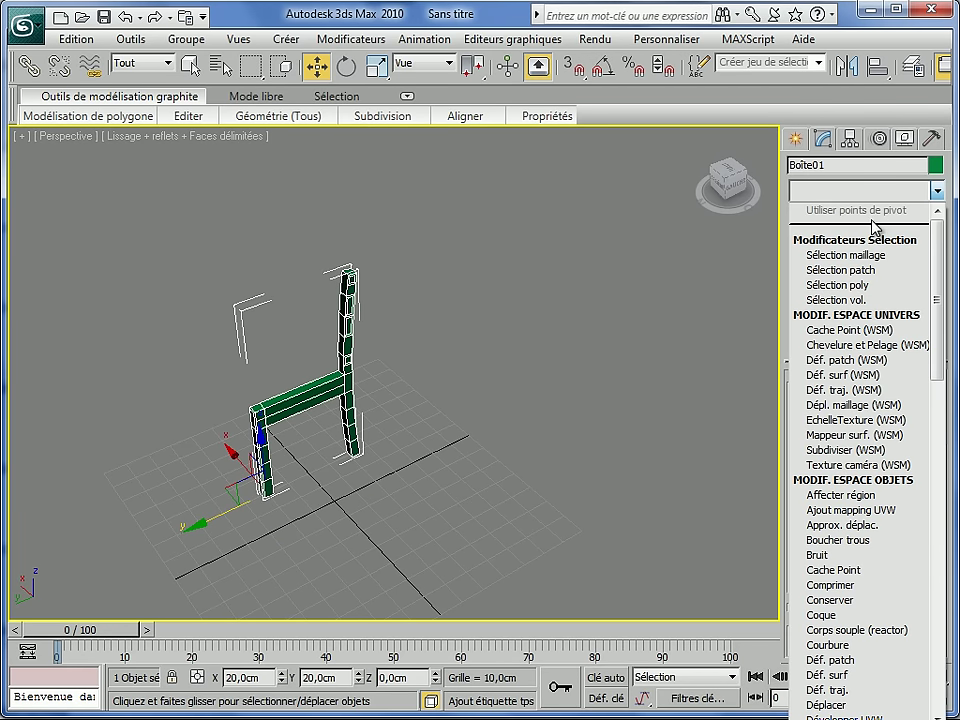
scroll(857, 435, "down", 6)
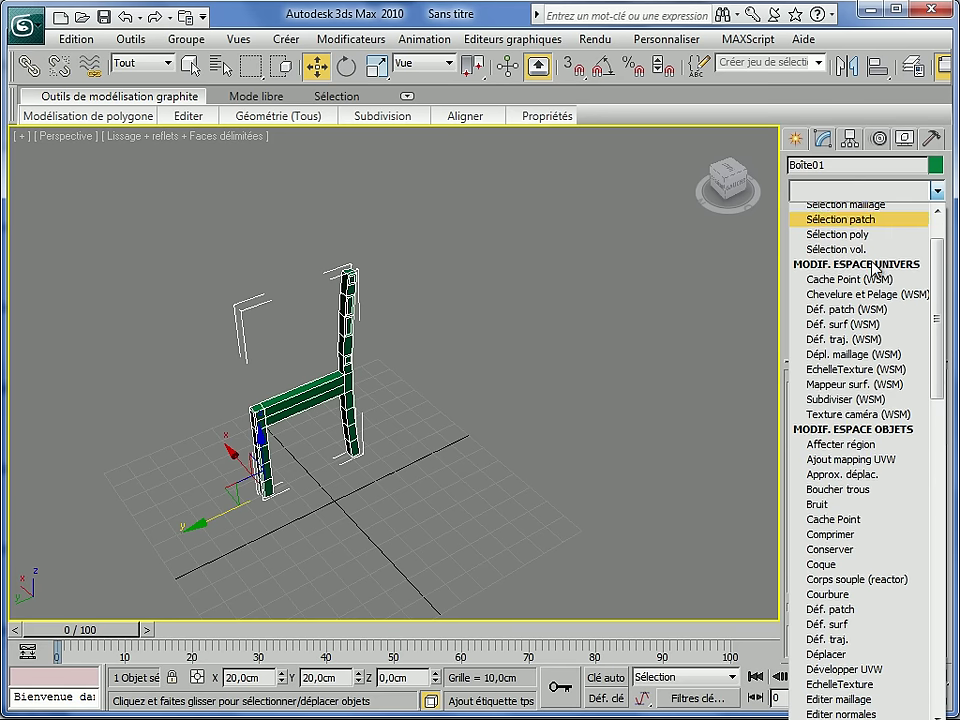
scroll(857, 462, "down", 17)
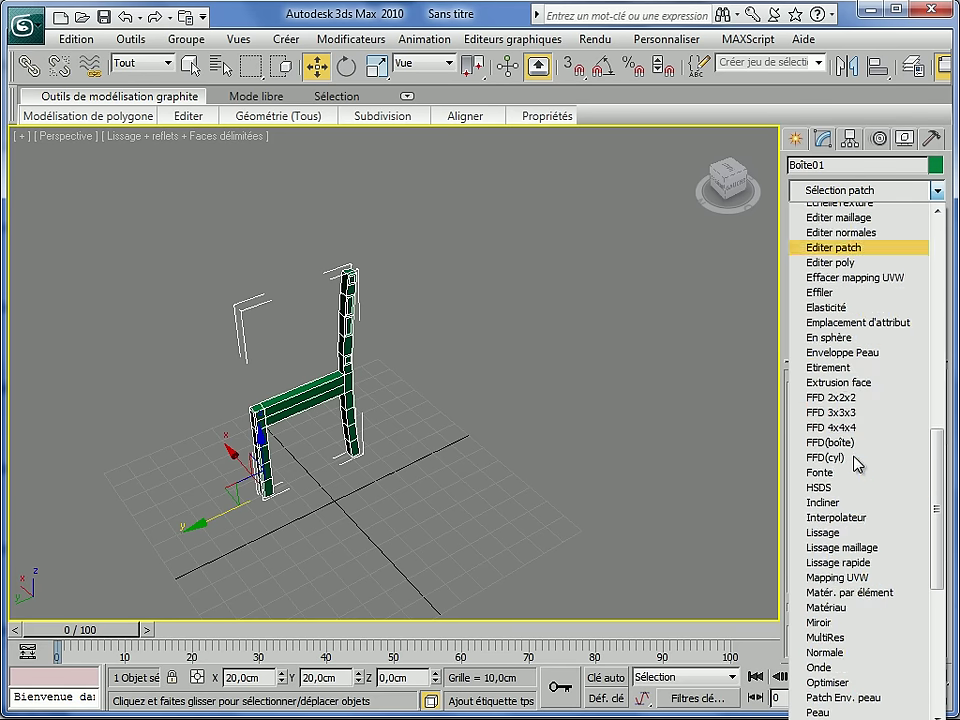
left_click(822, 436)
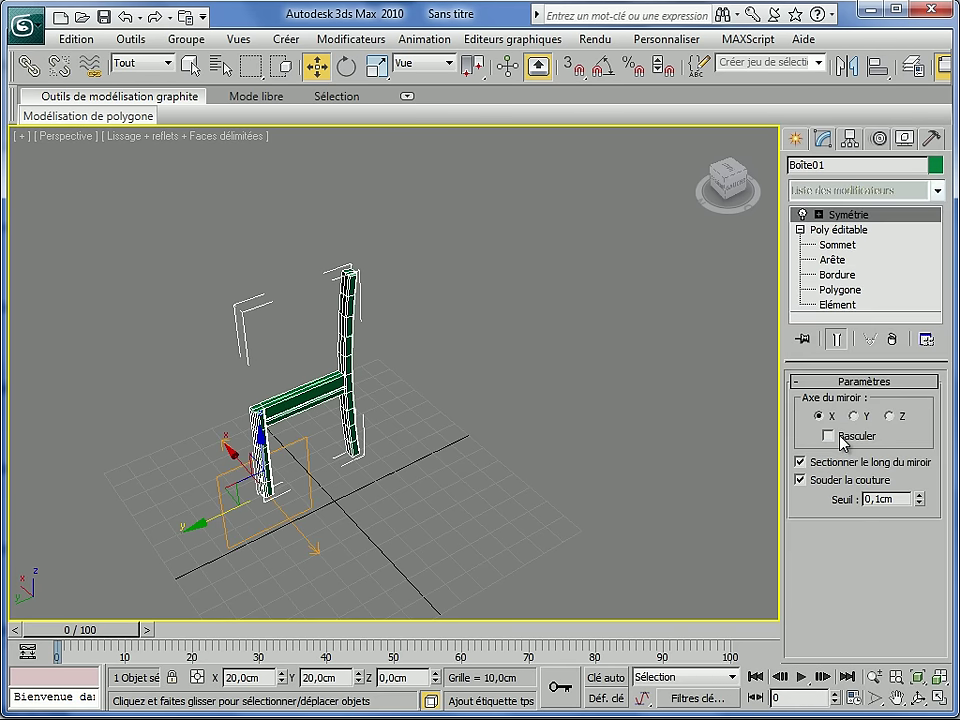
Step: Move the Symmetry modifier's mirror plane along X and set its X position to 0 cm
middle_click_drag(415, 483, 554, 438, "alt")
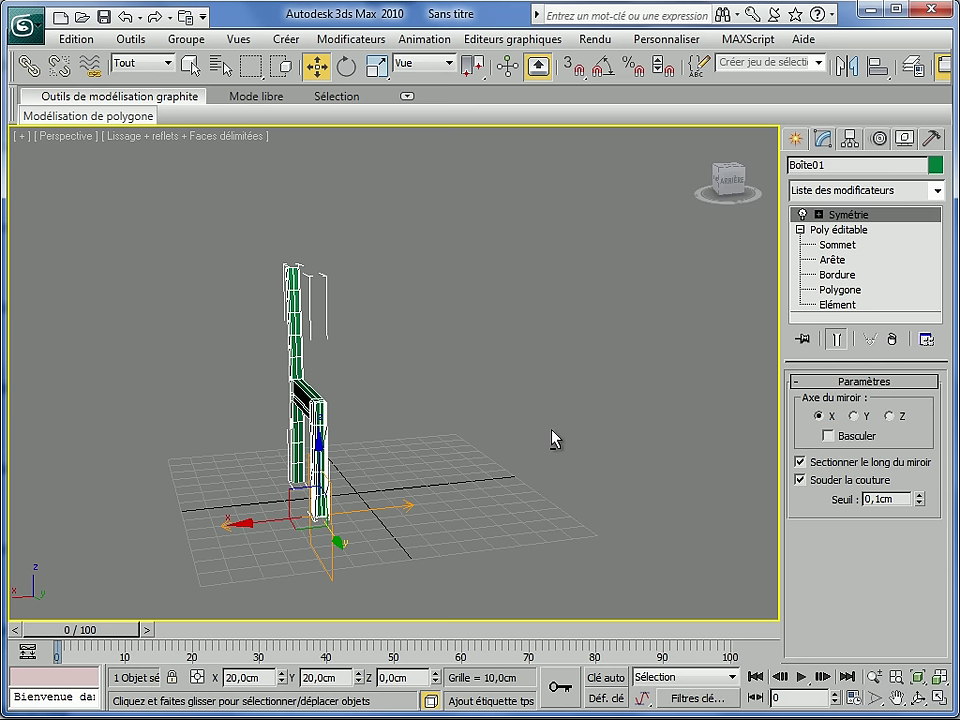
left_click(819, 214)
left_click(842, 232)
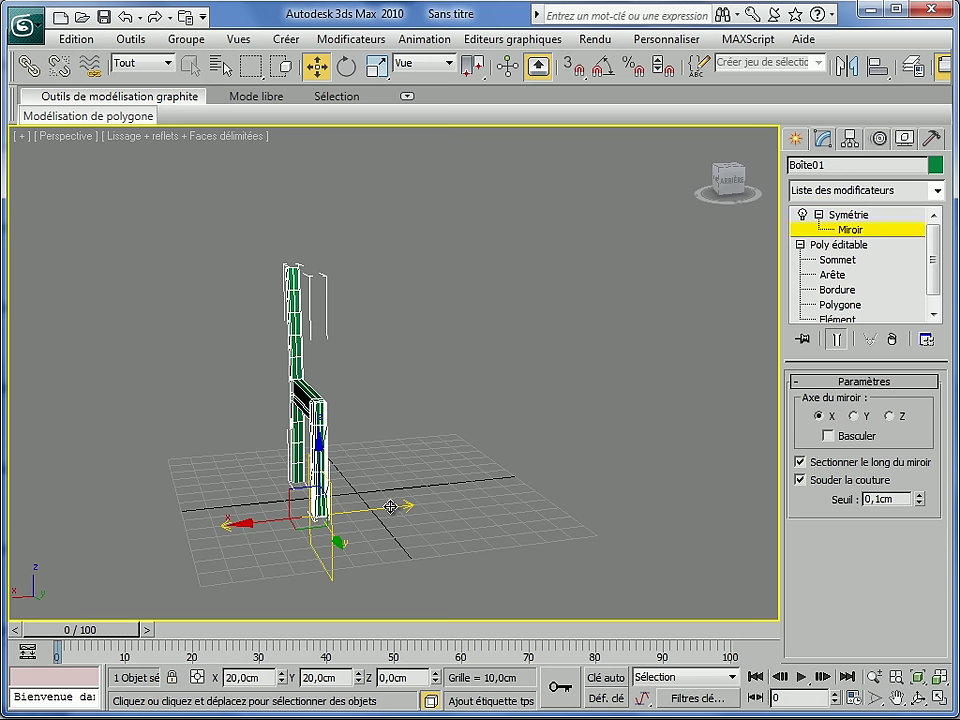
left_click_drag(257, 524, 311, 500)
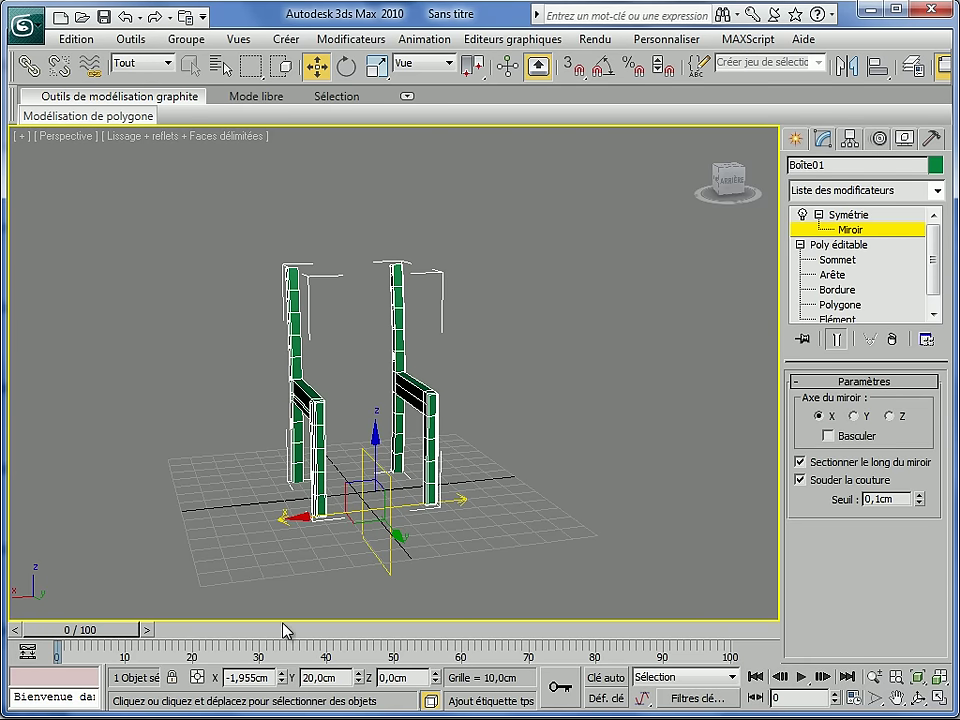
right_click(283, 680)
middle_click_drag(512, 481, 487, 376, "alt")
scroll(473, 482, "up", 6)
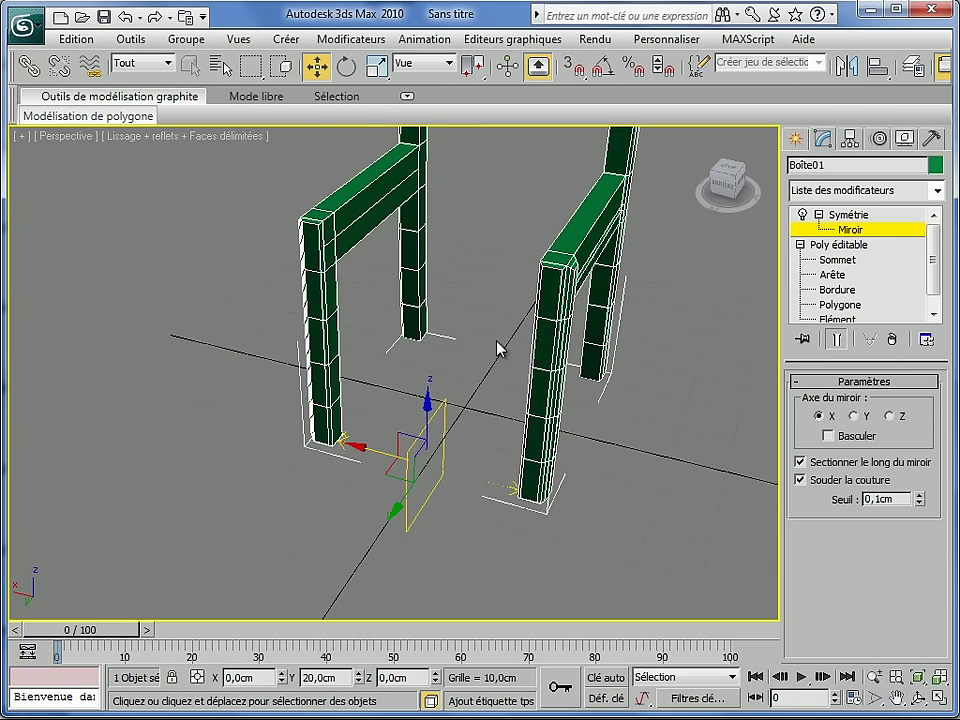
scroll(450, 394, "down", 2)
middle_click_drag(444, 390, 521, 358, "alt")
scroll(440, 436, "up", 5)
scroll(440, 436, "down", 4)
middle_click_drag(439, 418, 396, 412)
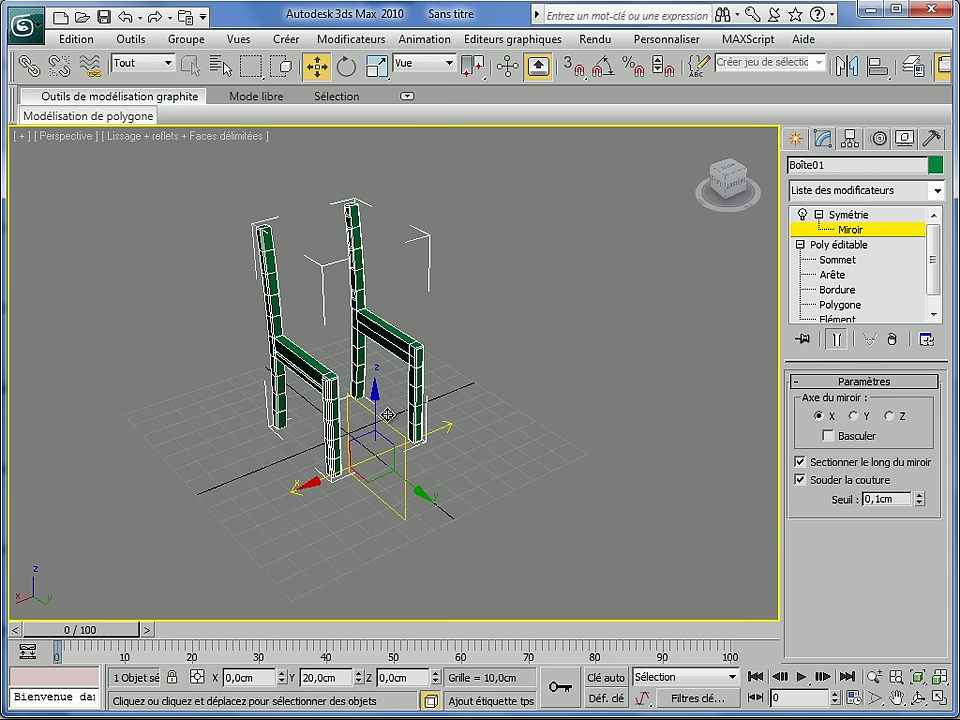
Step: Convert the mirrored chair with its Symmetry modifier into an editable poly
left_click(823, 216)
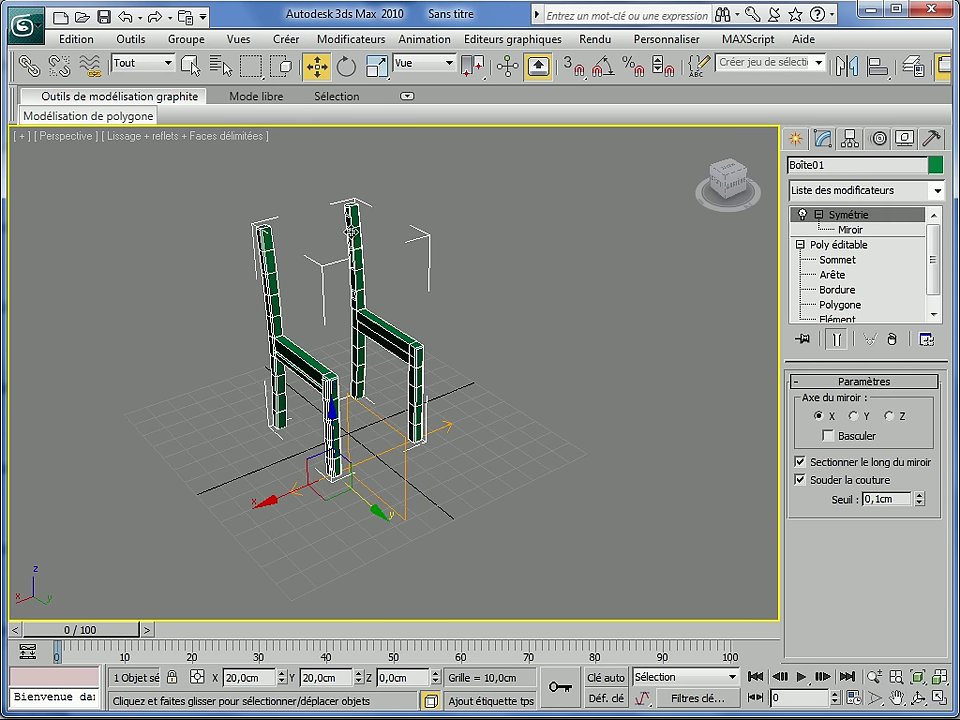
right_click(269, 263)
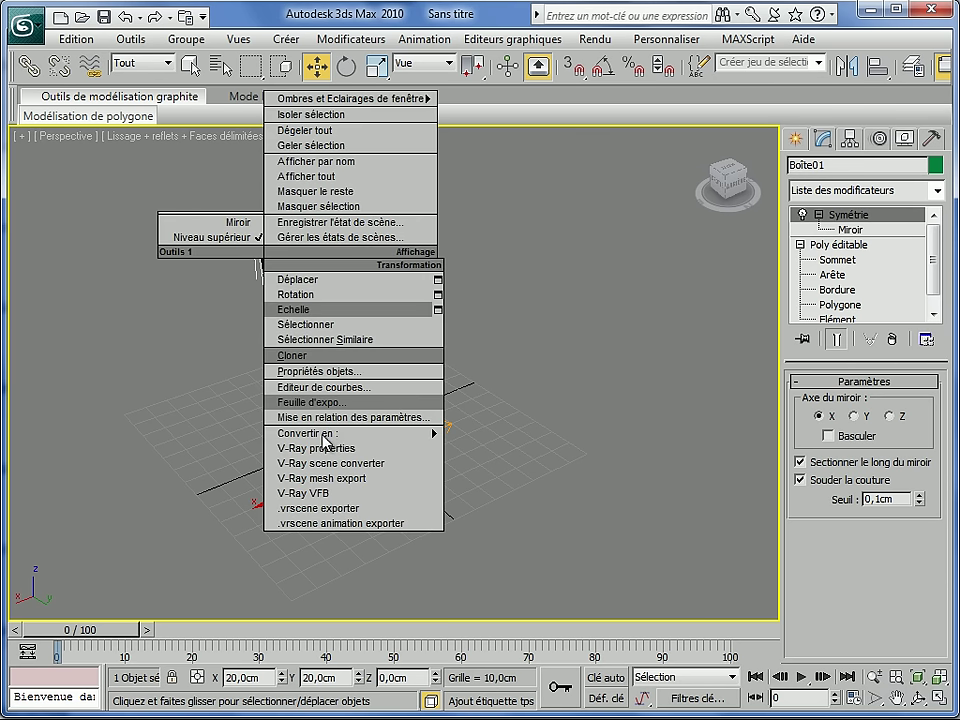
mouse_move(328, 433)
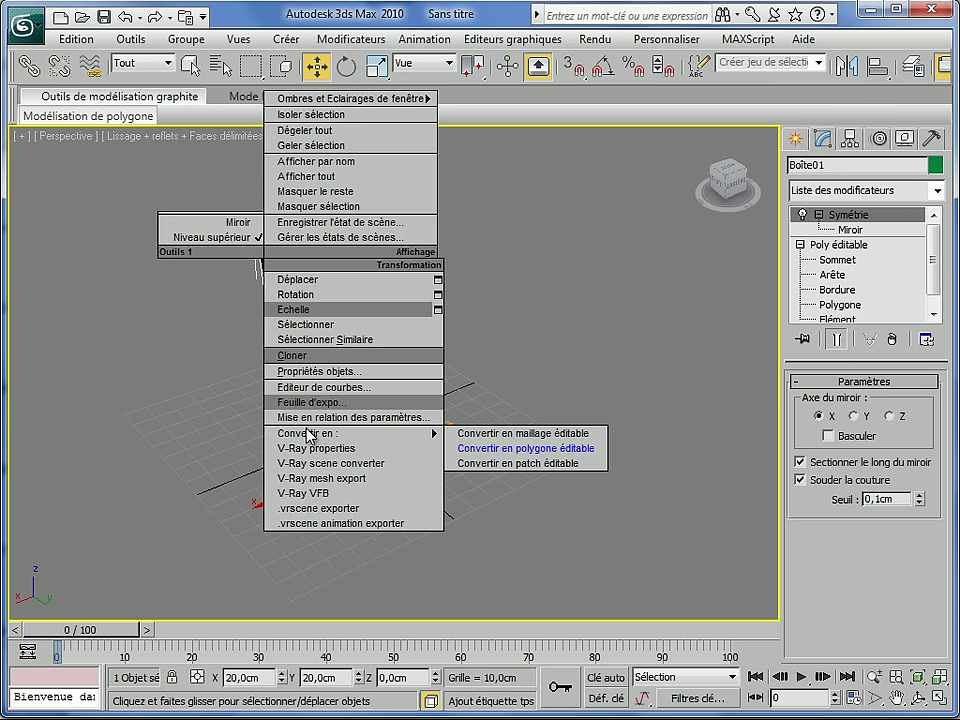
left_click(501, 450)
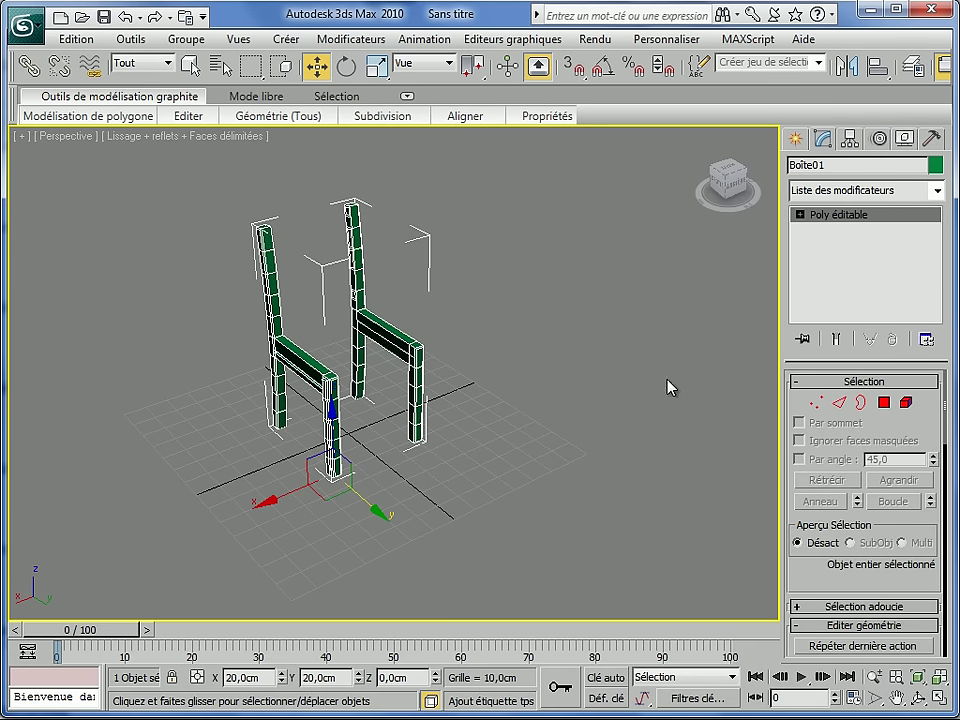
Step: Bridge the topmost inset polygons on the facing sides of the two back posts with 1 segment and a smoothing of 45
scroll(662, 452, "up", 6)
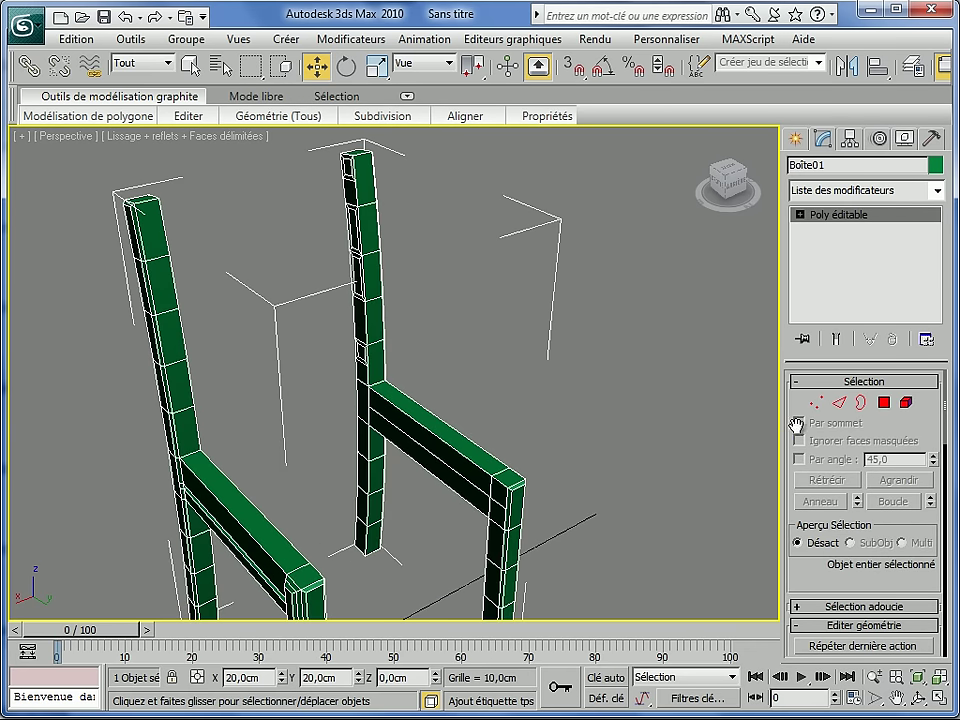
left_click(884, 404)
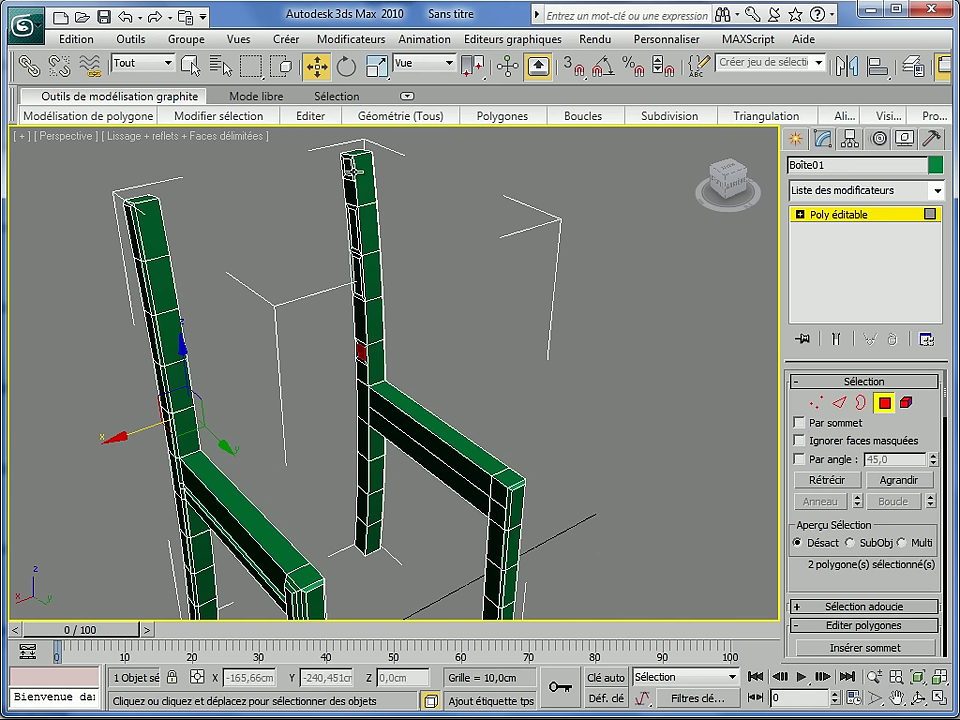
left_click(348, 168)
middle_click_drag(317, 306, 208, 318, "alt")
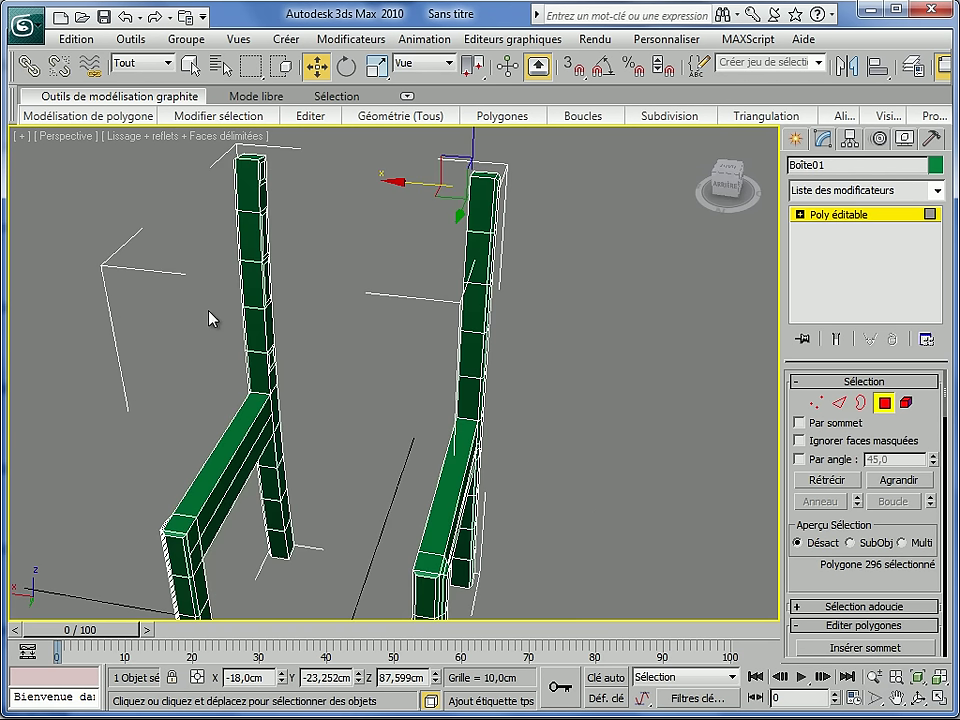
left_click(250, 168)
scroll(355, 443, "up", 10)
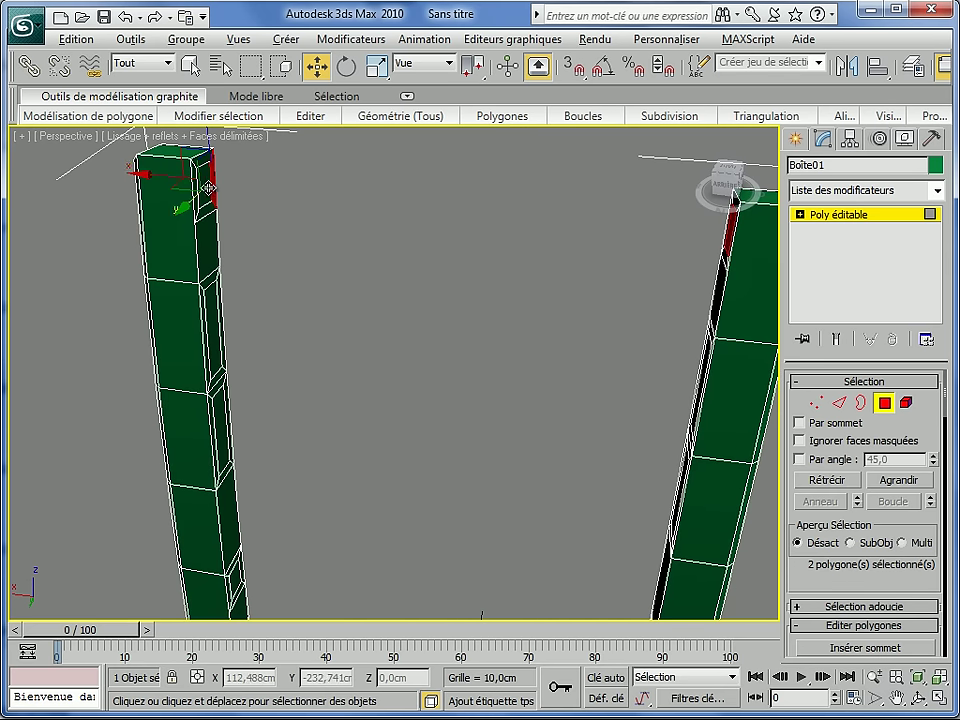
key("ctrl+z")
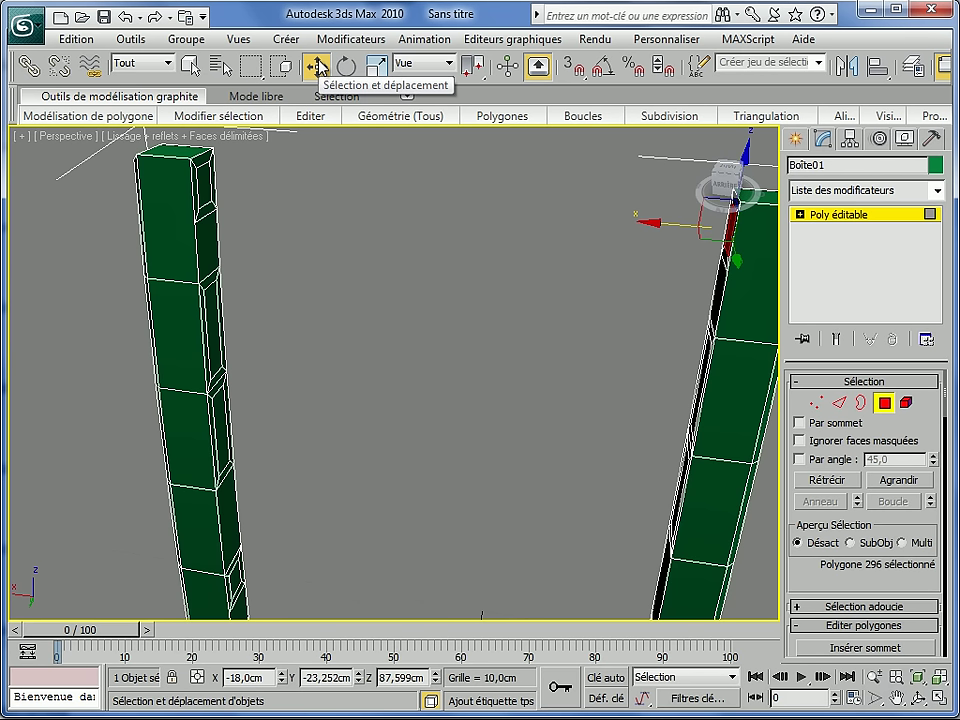
left_click(190, 66)
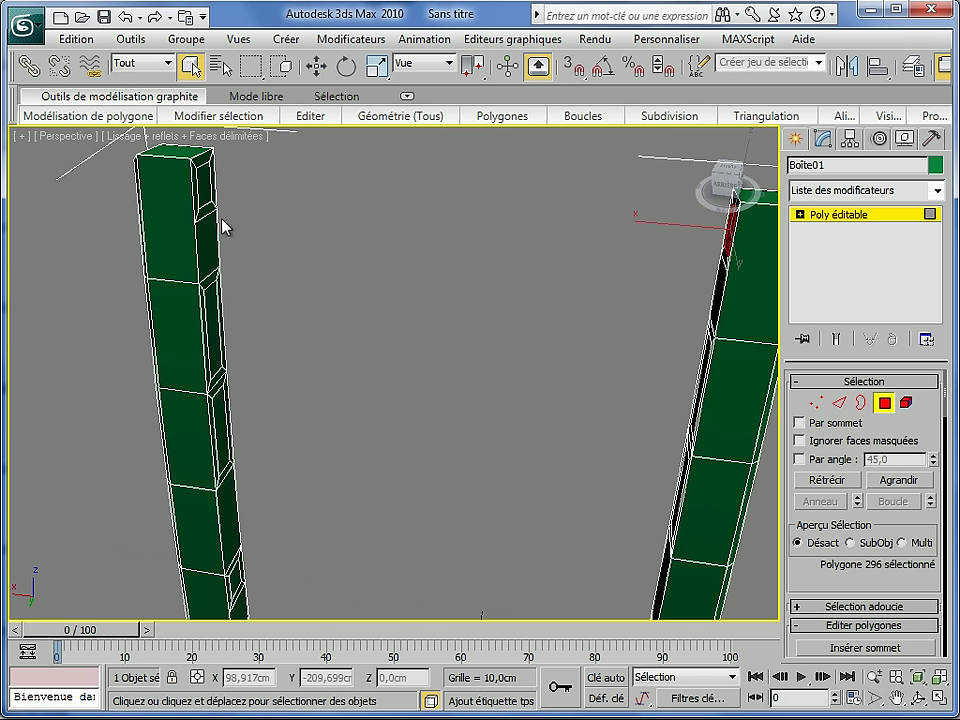
left_click(203, 188, "ctrl")
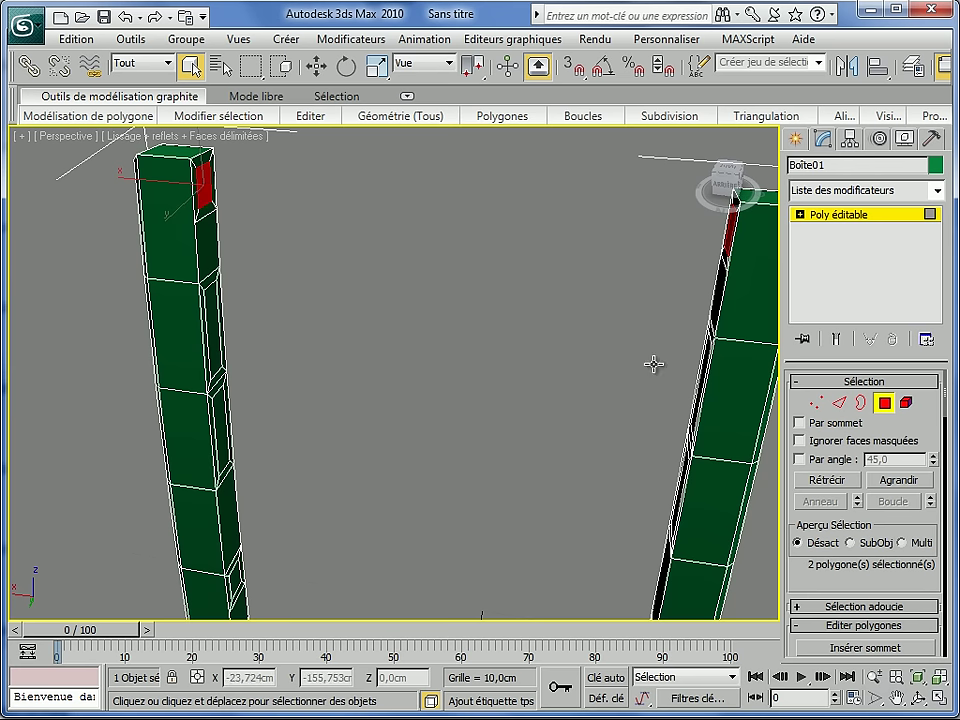
scroll(793, 587, "down", 3)
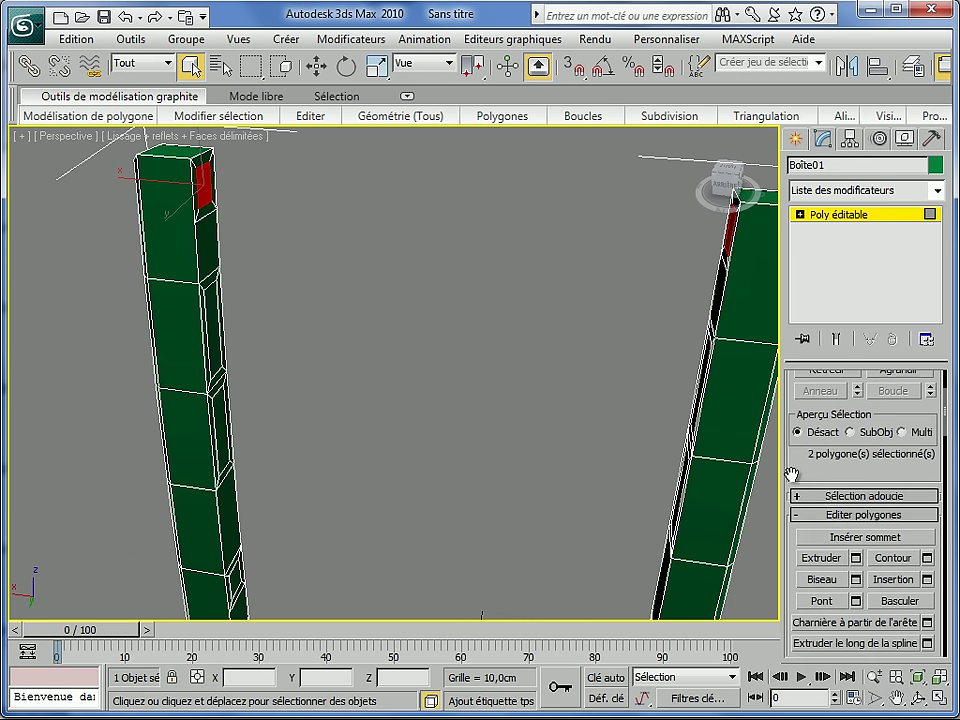
left_click(853, 601)
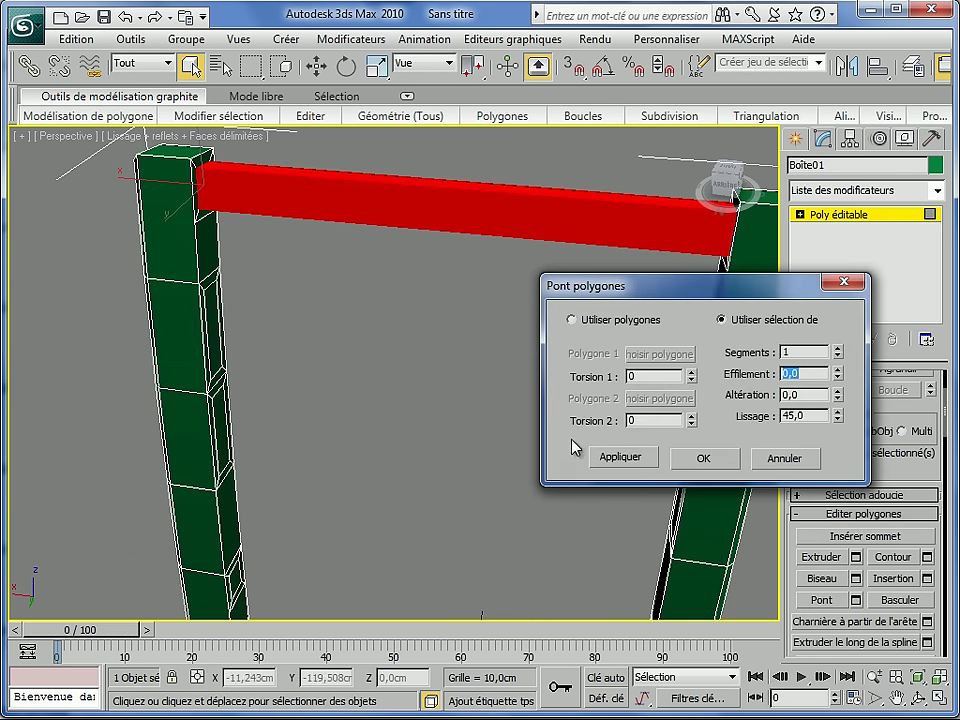
left_click(702, 458)
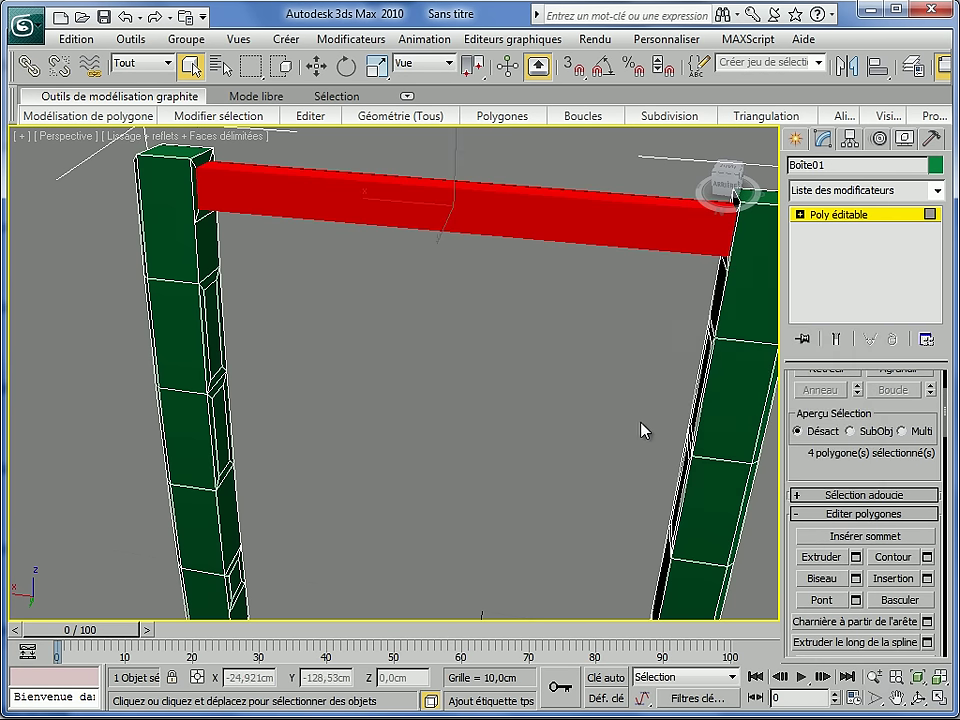
Step: Bridge the back posts' upper pair of tall inset polygons, below the top crosspiece
left_click(213, 327)
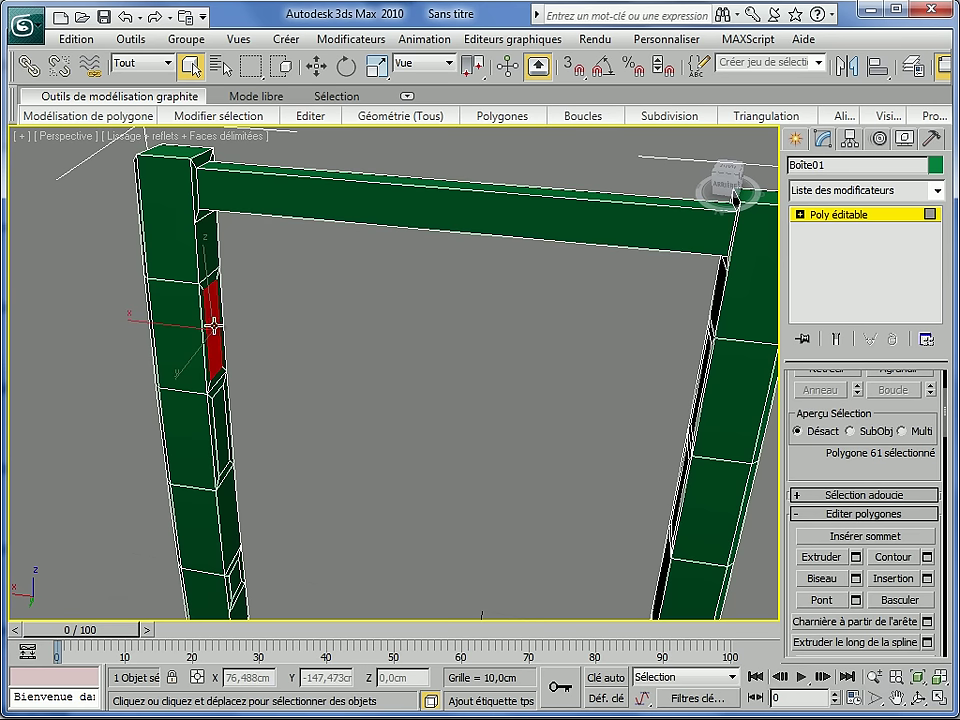
middle_click_drag(383, 428, 437, 411, "alt")
left_click(499, 325, "ctrl")
left_click(821, 600)
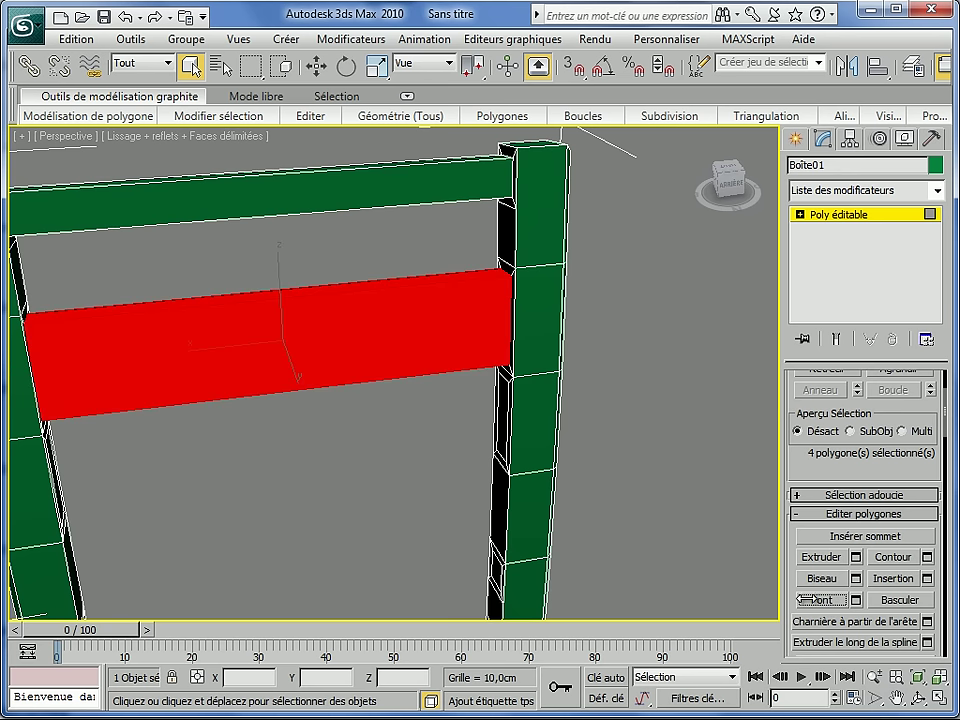
Step: Bridge the back posts' lower pair of tall inset polygons, directly below the wide backrest slat
left_click(502, 411)
middle_click_drag(342, 531, 252, 512, "alt")
left_click(283, 468, "ctrl")
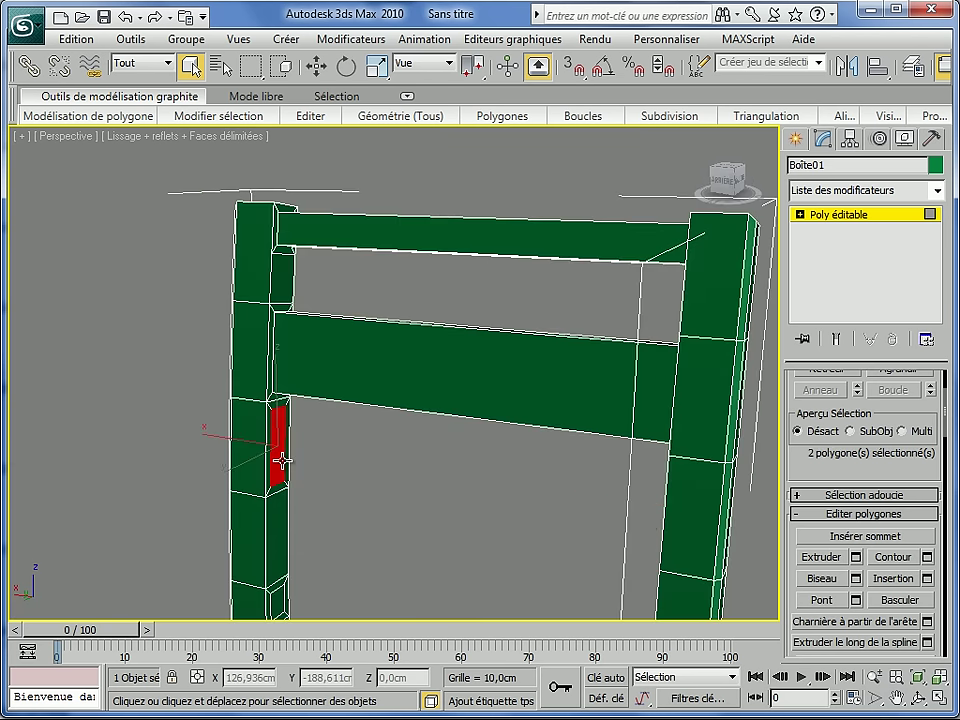
left_click(821, 600)
Step: Bridge the small inset polygons of the two back posts just above the side rails
middle_click_drag(403, 561, 411, 361)
left_click(291, 455)
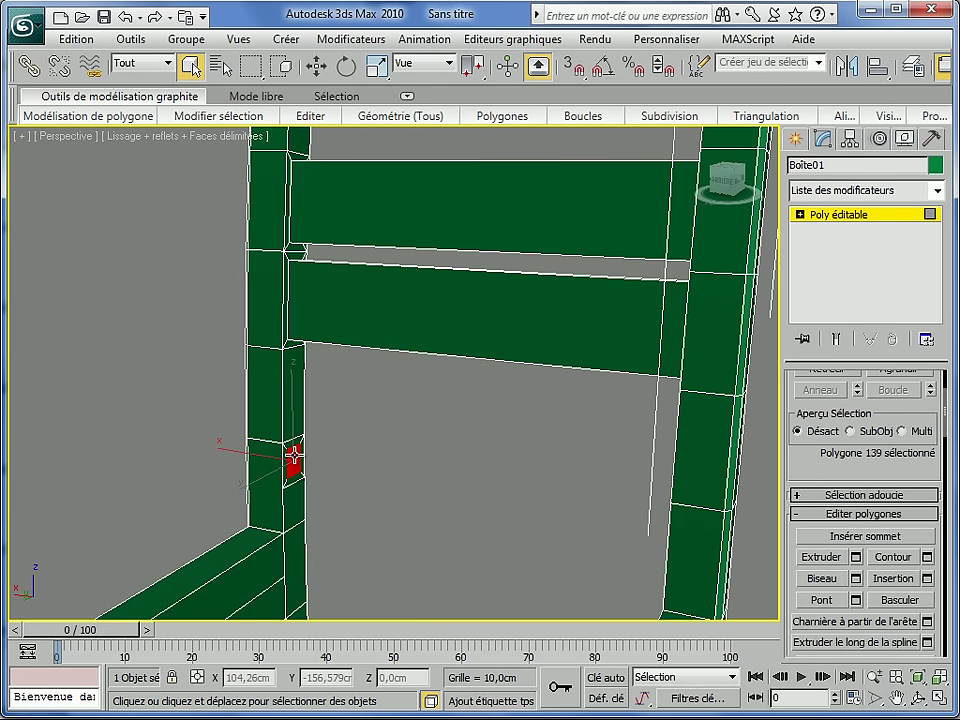
middle_click_drag(377, 583, 485, 517, "alt")
left_click(465, 458, "ctrl")
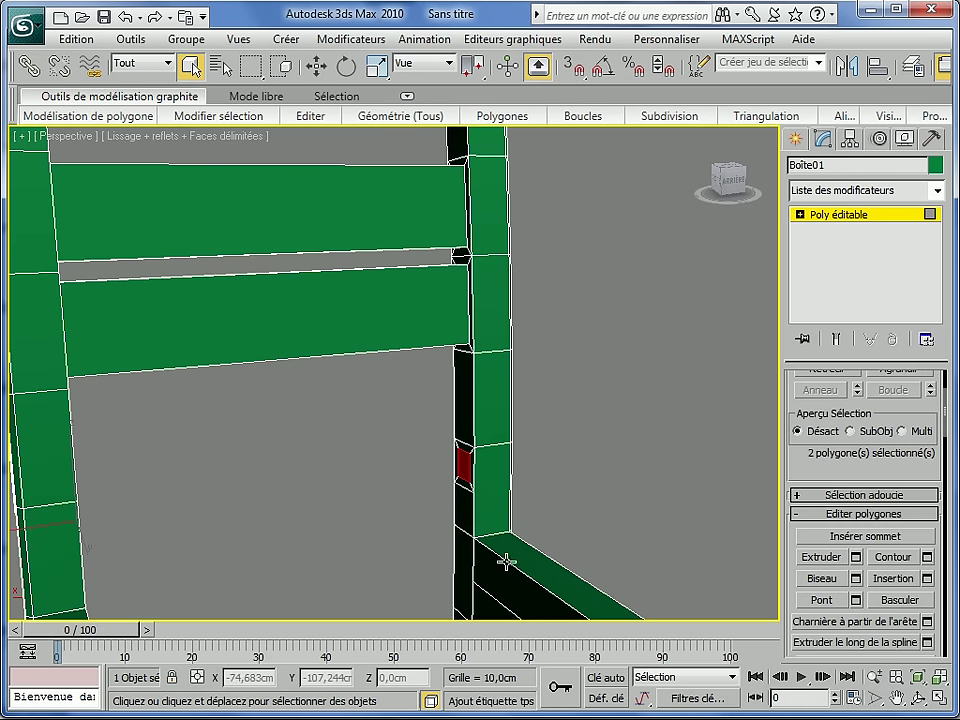
left_click(818, 601)
Step: Bridge the facing polygons of the two back posts at side rail height to form the rear rail
middle_click_drag(456, 542, 464, 376)
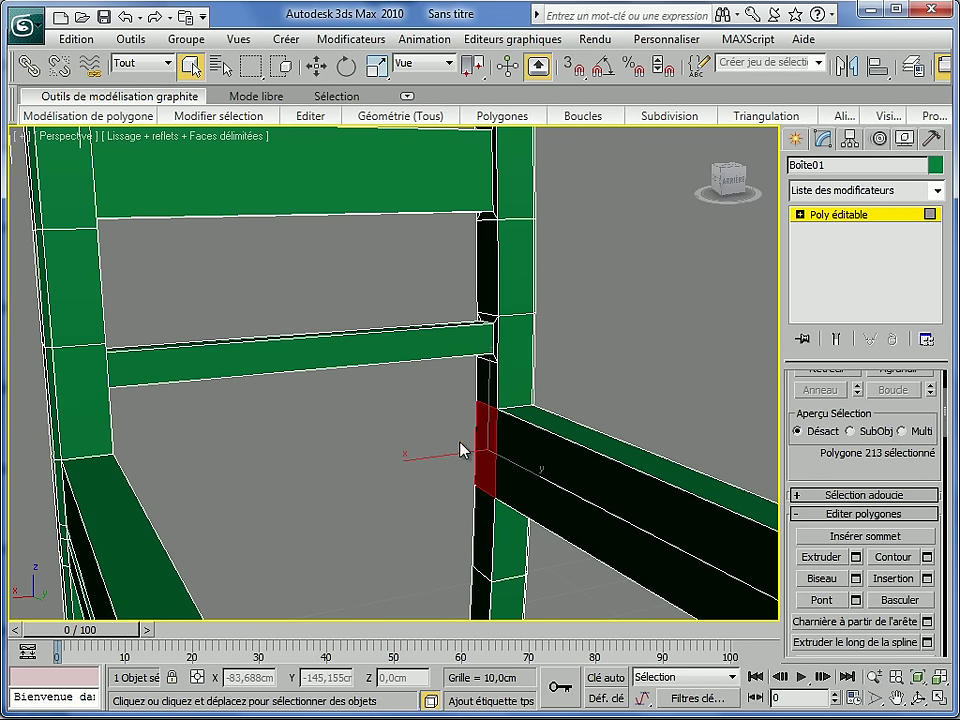
middle_click_drag(395, 470, 302, 467, "alt")
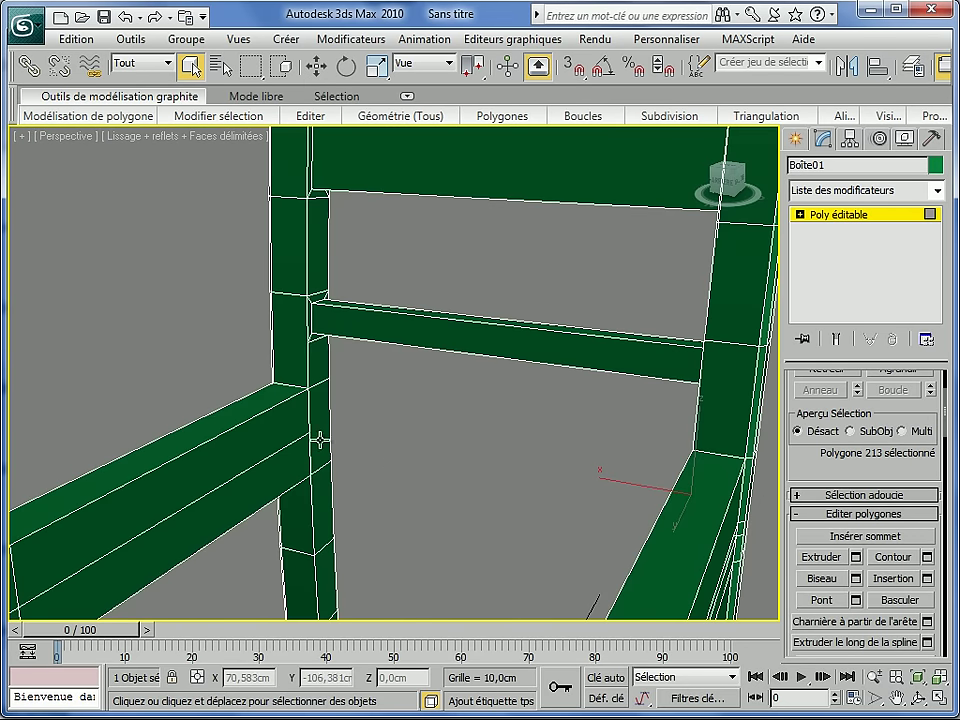
left_click(316, 449, "ctrl")
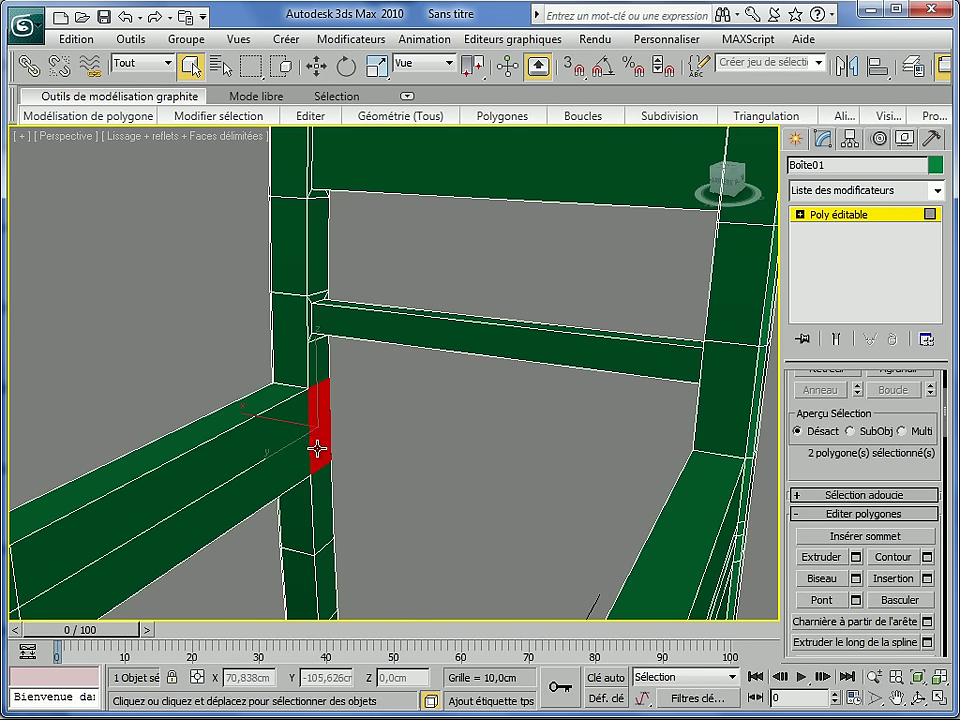
left_click(822, 600)
Step: Bridge the upper inner polygons of the two side rails to form the chair's seat
left_click(273, 426)
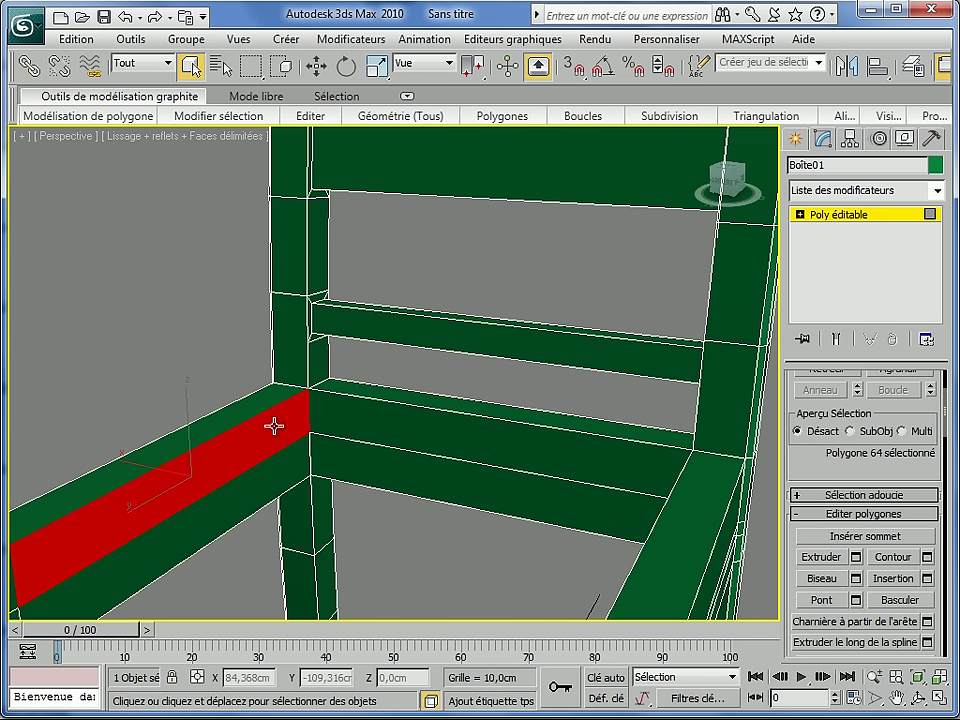
middle_click_drag(474, 482, 608, 424, "alt")
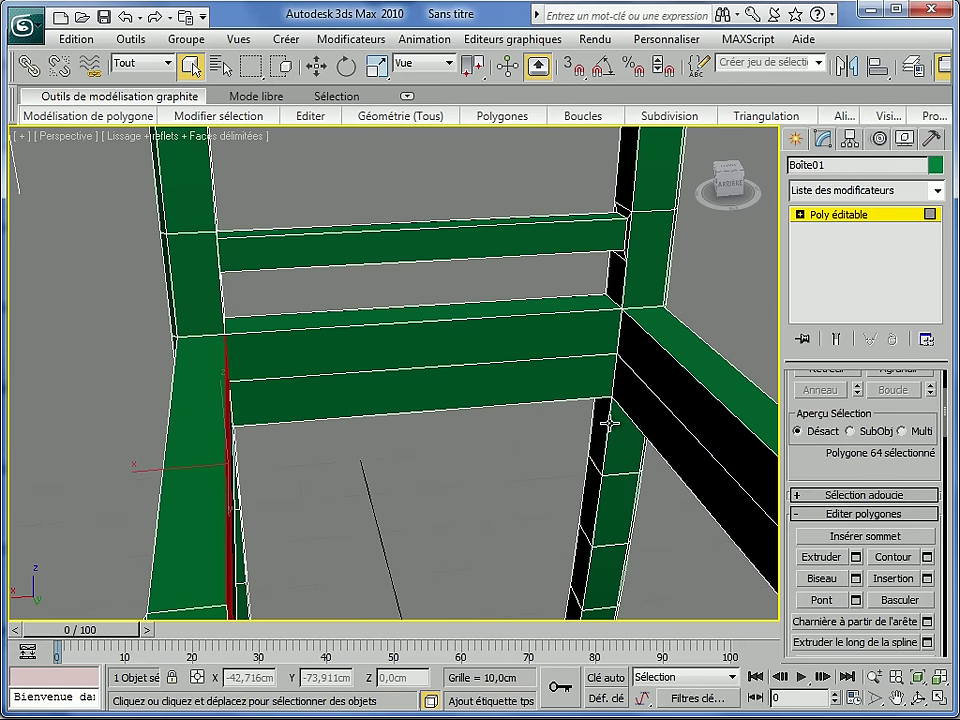
left_click(650, 376, "ctrl")
left_click(822, 600)
middle_click_drag(491, 435, 324, 383)
scroll(464, 300, "down", 5)
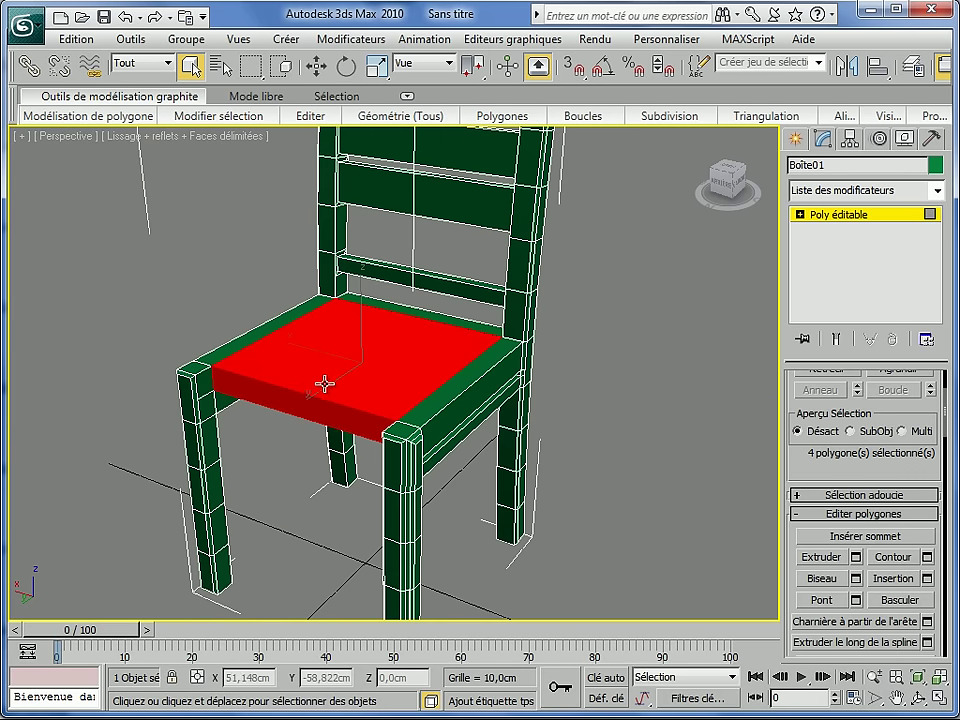
Step: Bridge the facing upper inner polygons of the two front legs to form the chair's front rail
left_click(204, 381)
middle_click_drag(293, 540, 465, 521, "alt")
left_click(527, 352, "ctrl")
left_click(822, 600)
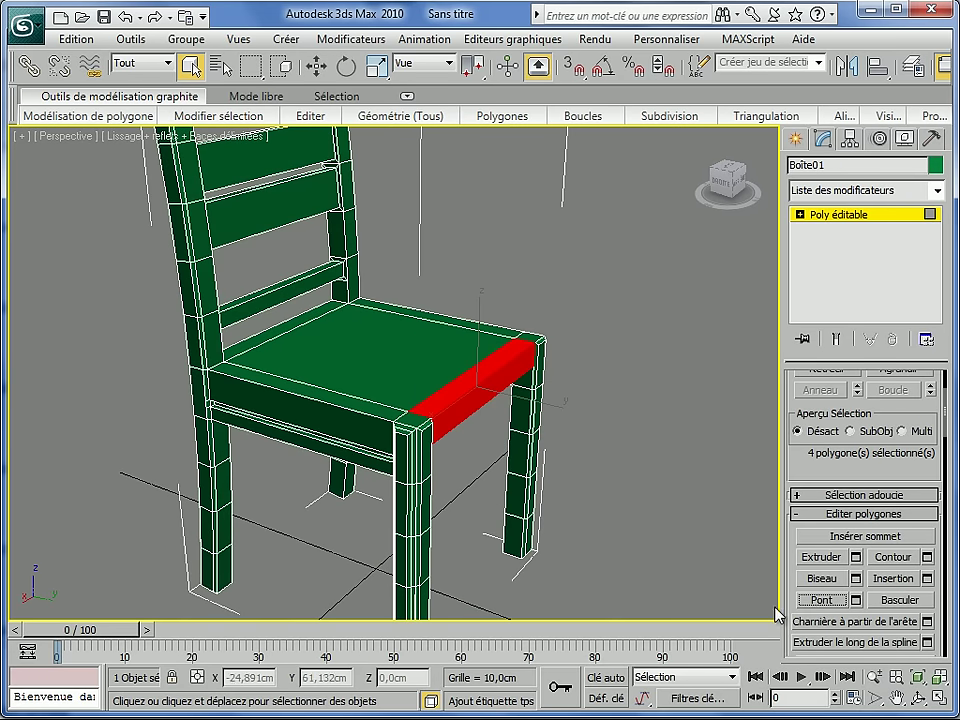
left_click(648, 453)
scroll(456, 332, "down", 5)
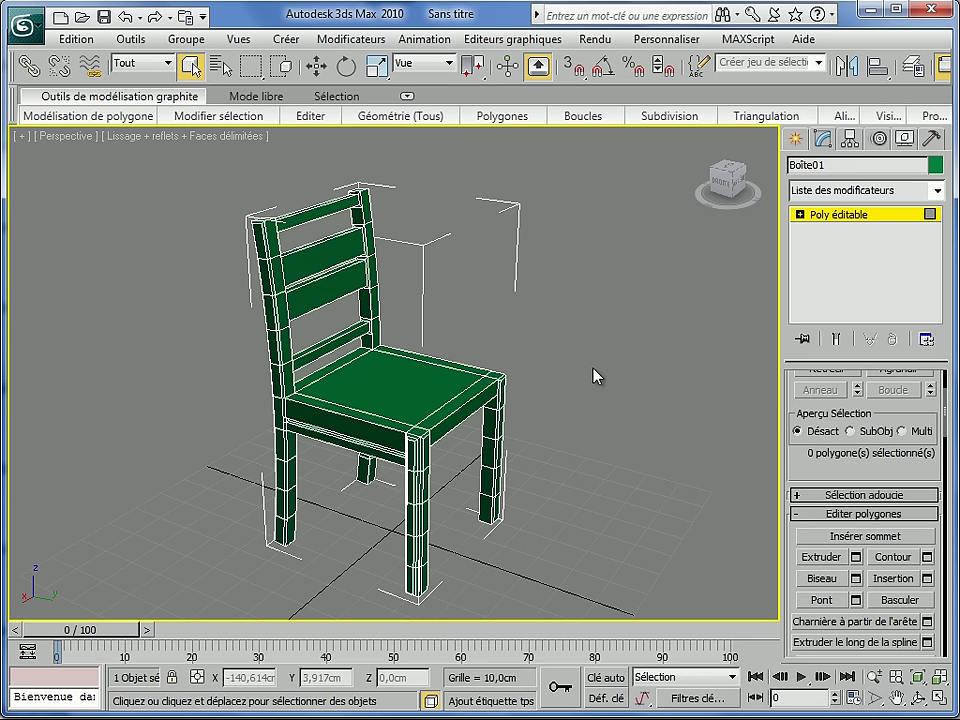
Step: Connect the seat's two top edges along the side rails with 4 segments and chamfer the new crosswise edges by 1 cm
left_click(799, 214)
left_click(826, 245)
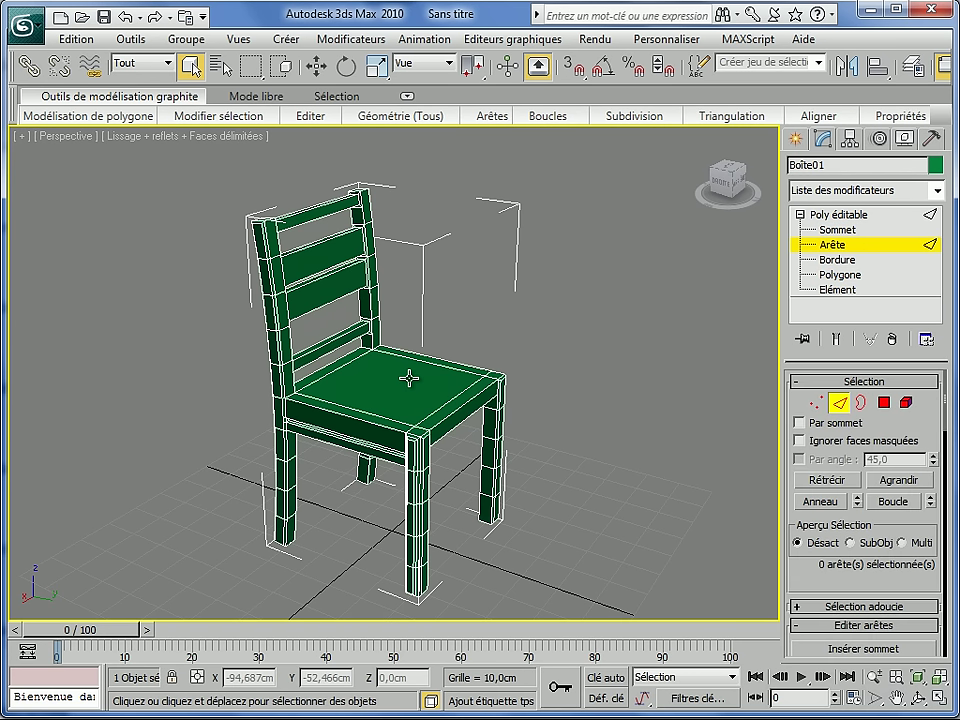
scroll(408, 374, "up", 10)
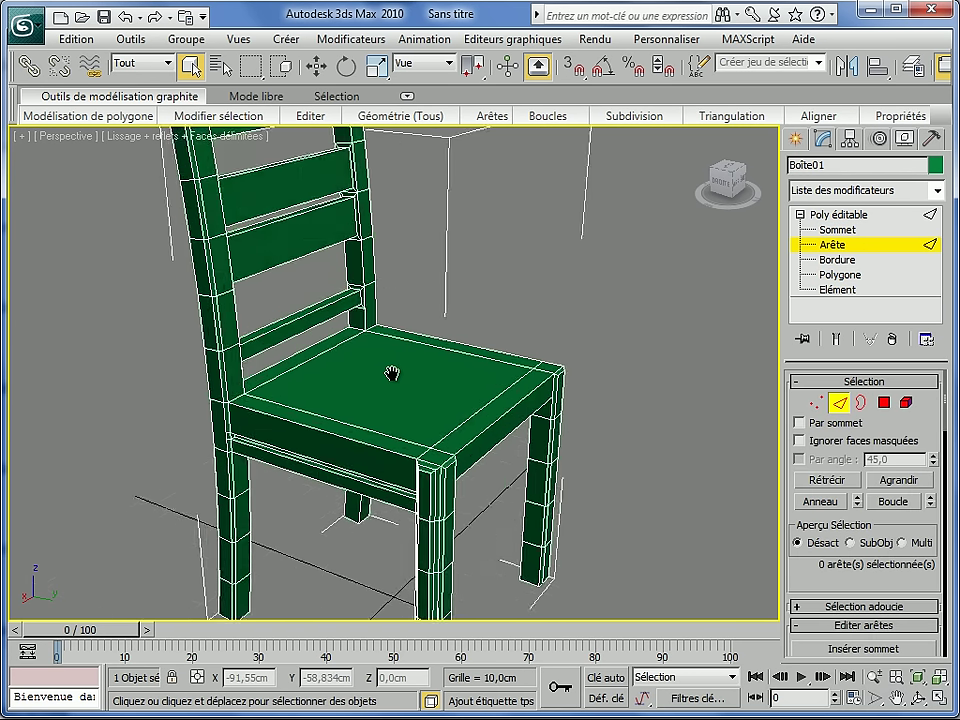
left_click(465, 313)
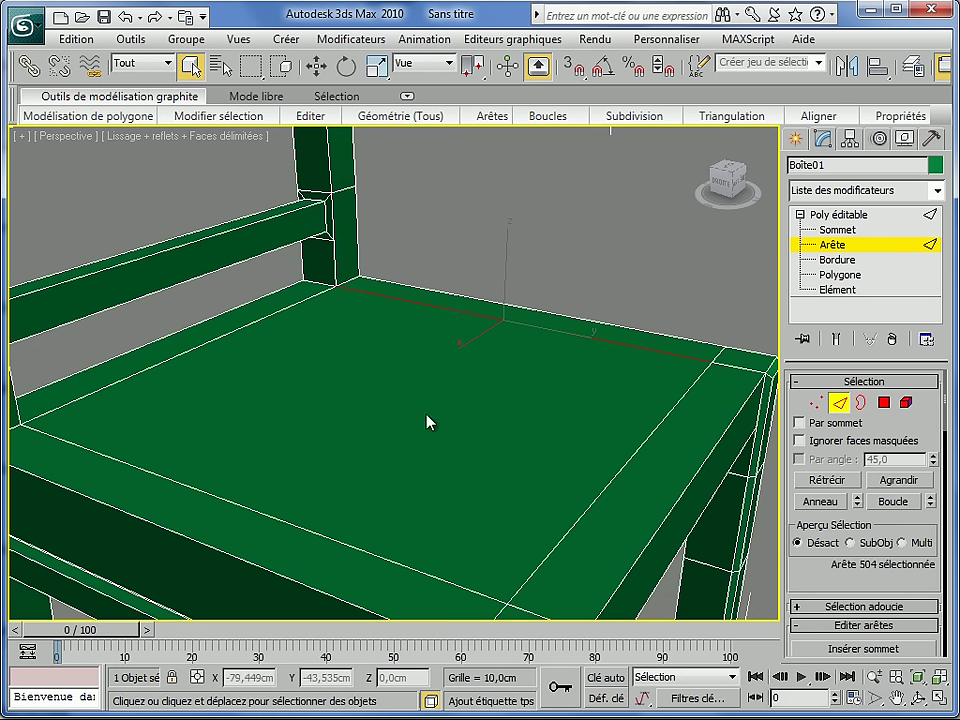
left_click(281, 521, "ctrl")
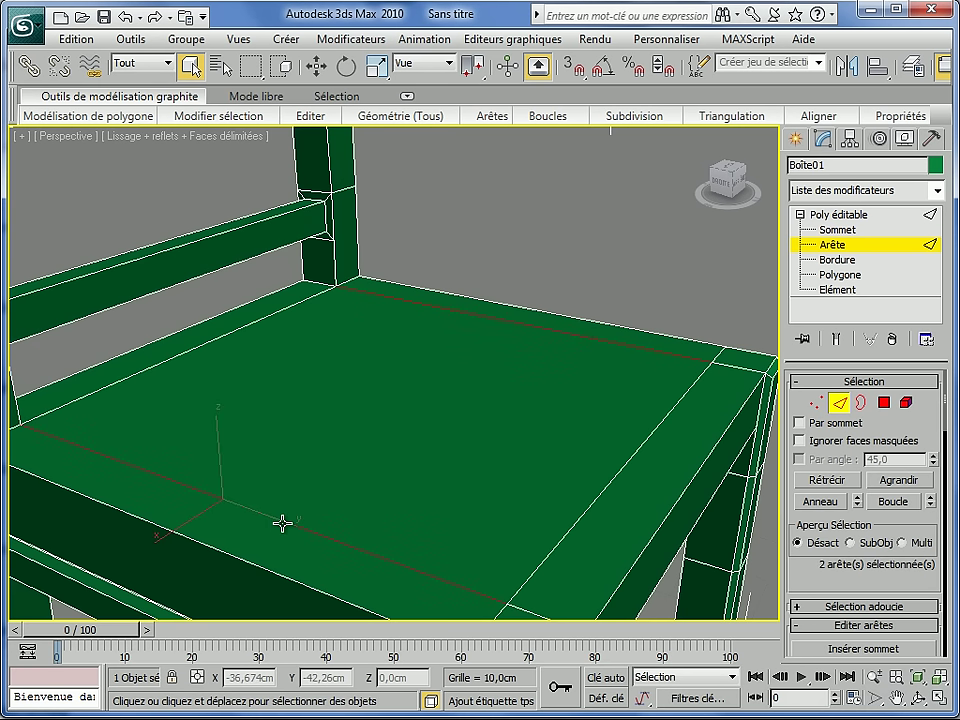
left_click_drag(817, 592, 816, 452)
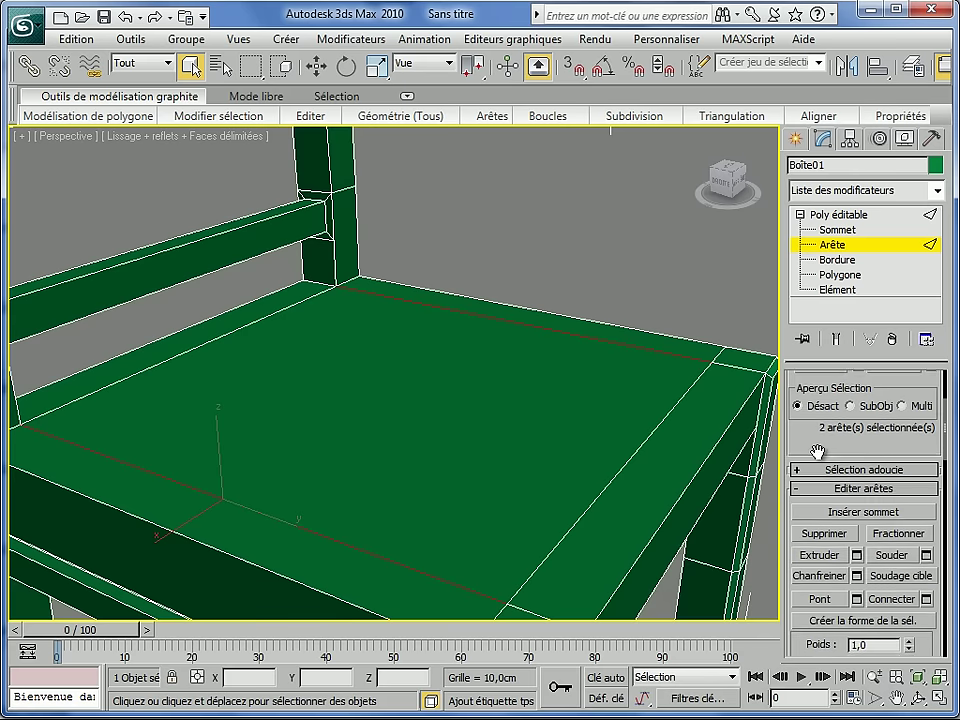
left_click(926, 590)
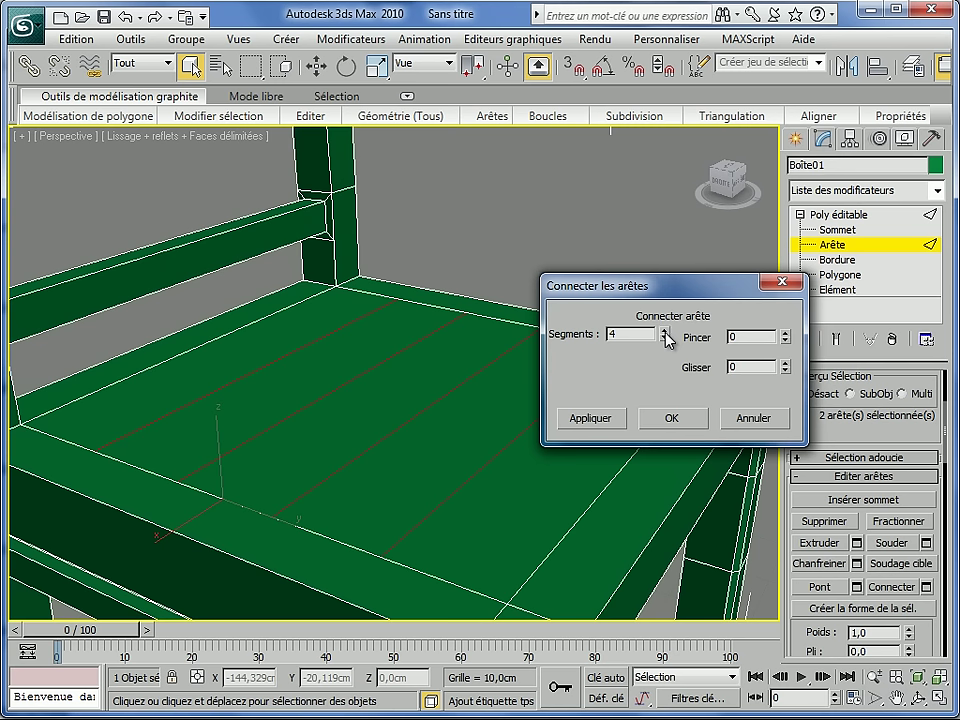
left_click(669, 420)
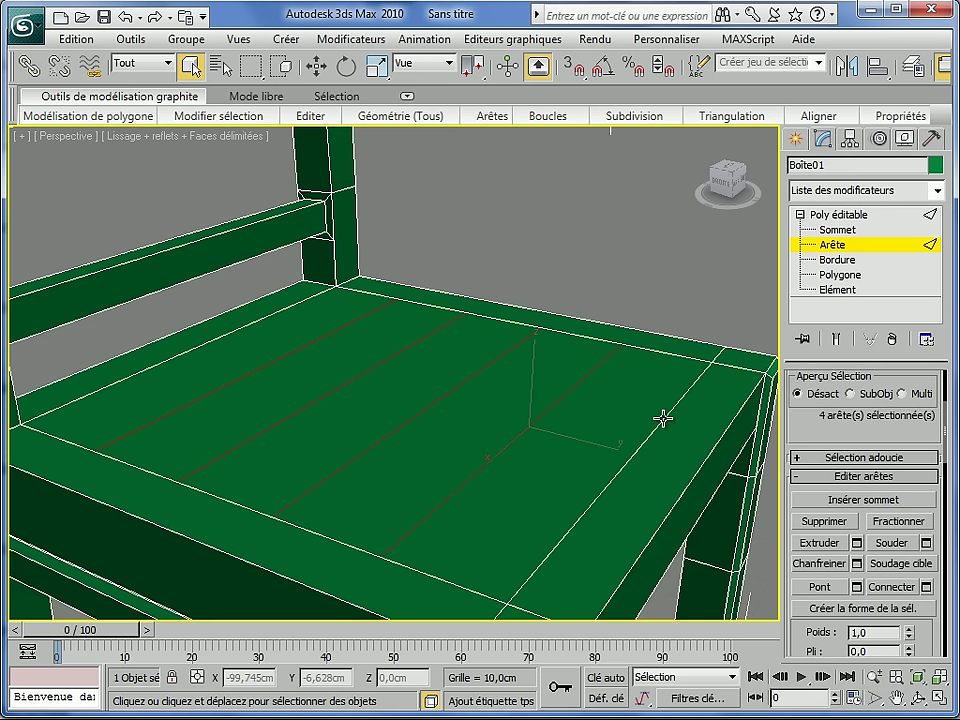
left_click(857, 564)
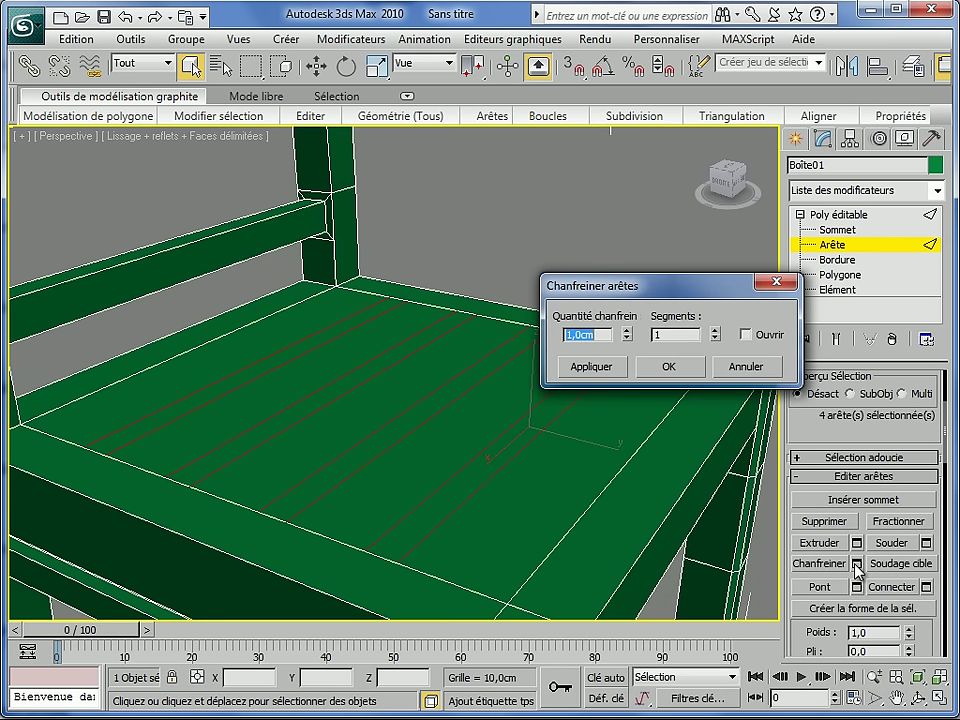
left_click(670, 368)
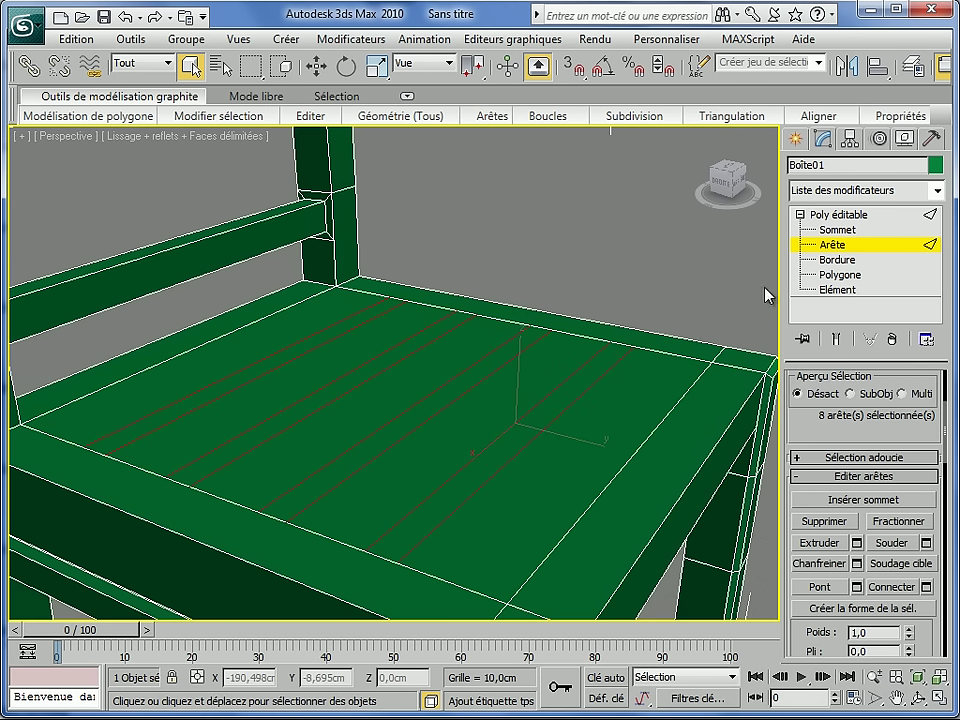
Step: Extrude the four narrow crosswise strips of the seat by -1 cm as a group to cut grooves between the slats
left_click(826, 276)
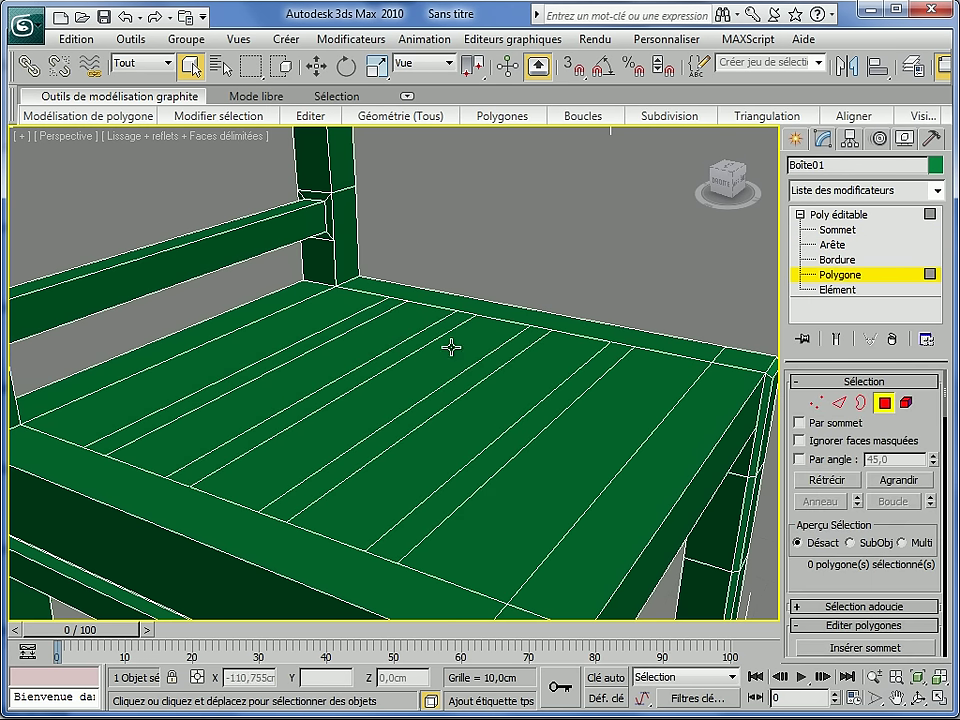
left_click(357, 319)
left_click(416, 340, "ctrl")
left_click(476, 377, "ctrl")
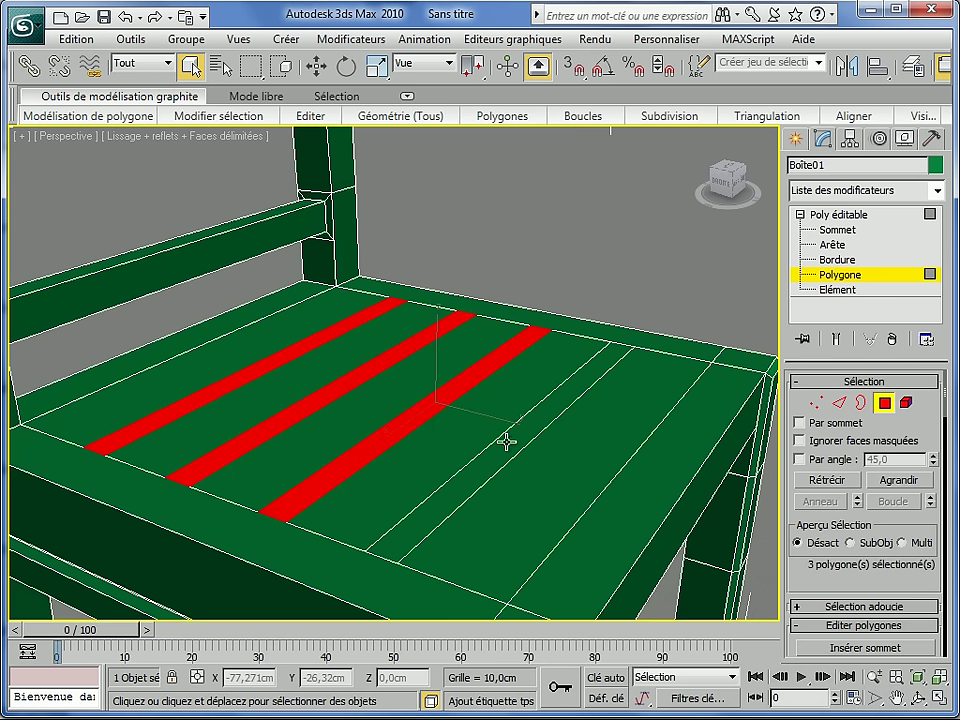
left_click(536, 427, "ctrl")
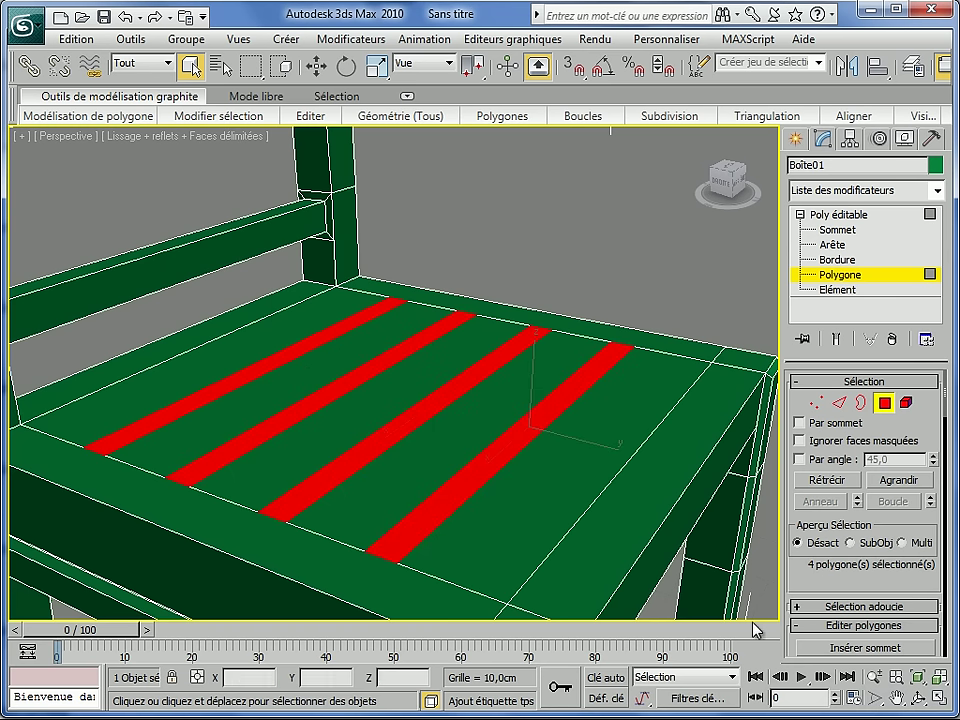
left_click_drag(804, 583, 804, 433)
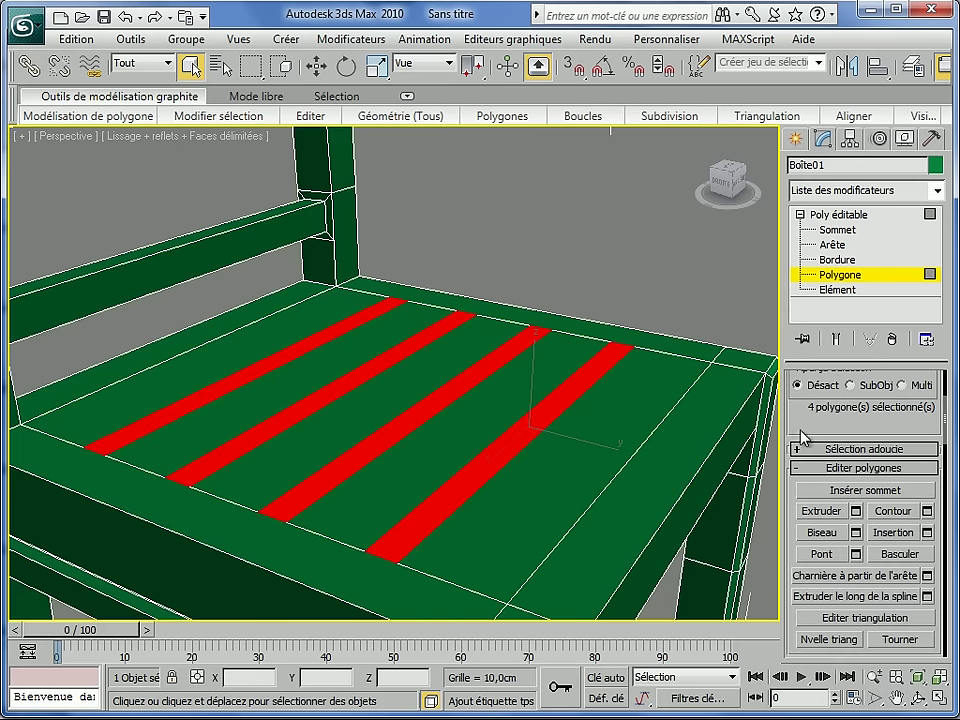
left_click(855, 511)
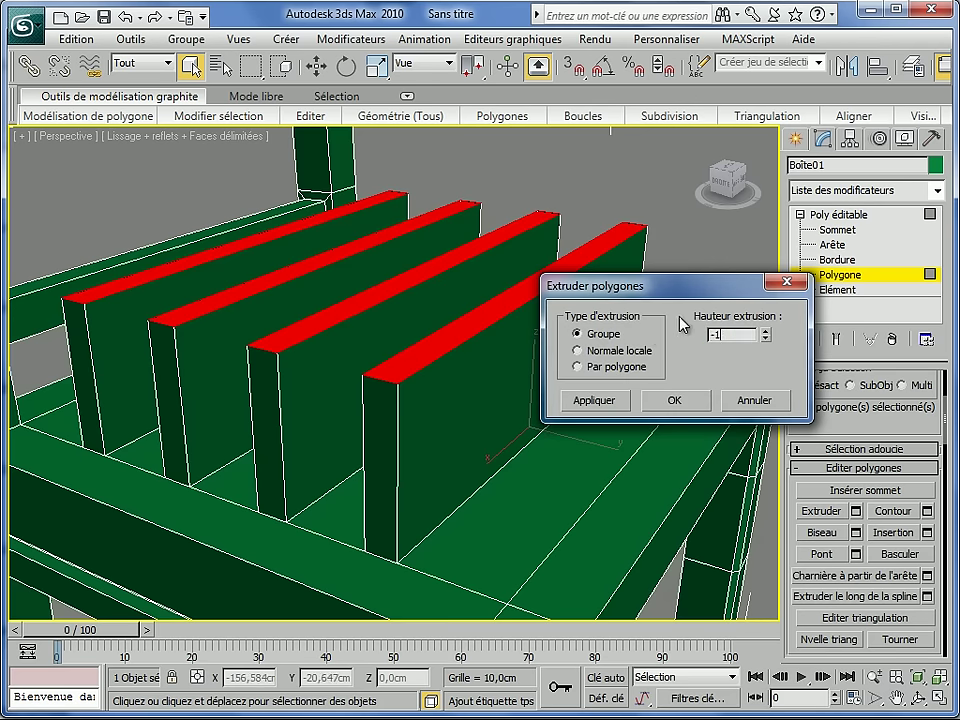
left_click(672, 400)
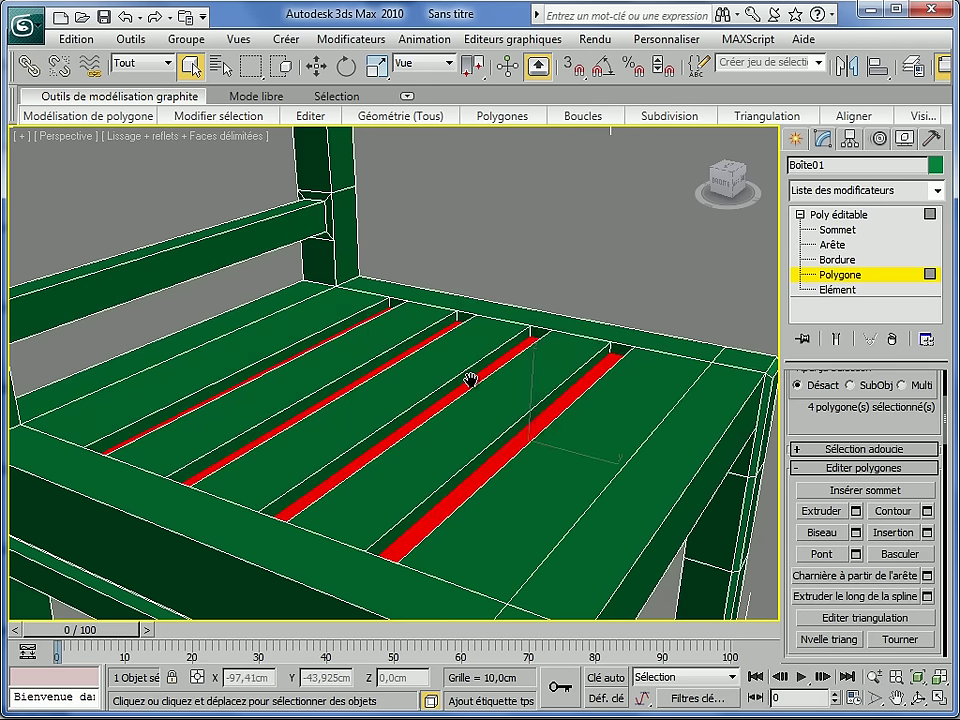
scroll(478, 383, "down", 10)
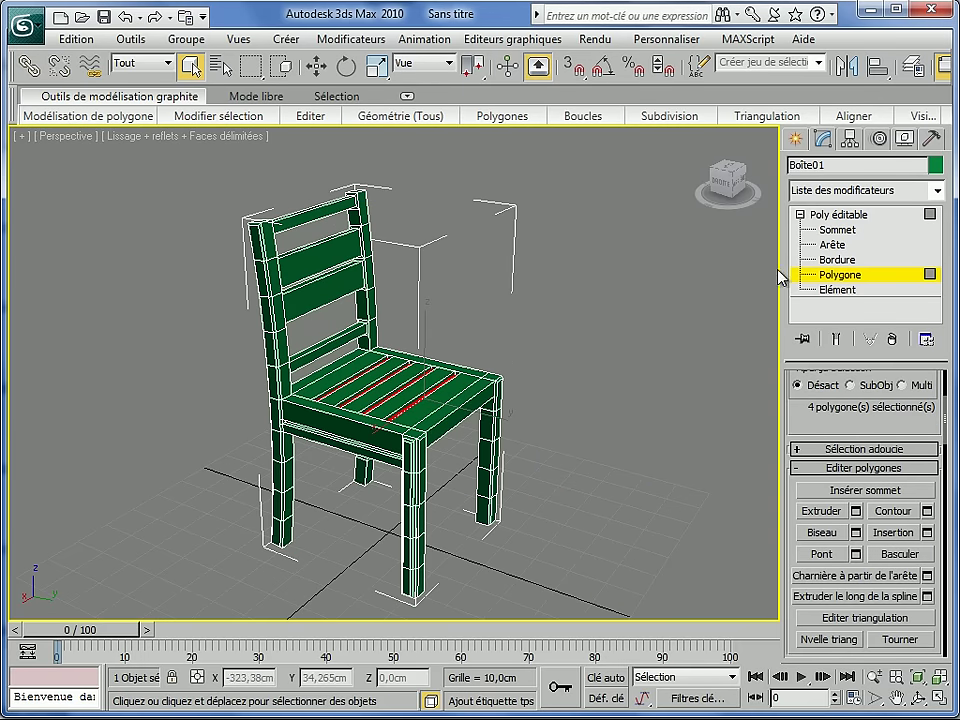
left_click(808, 216)
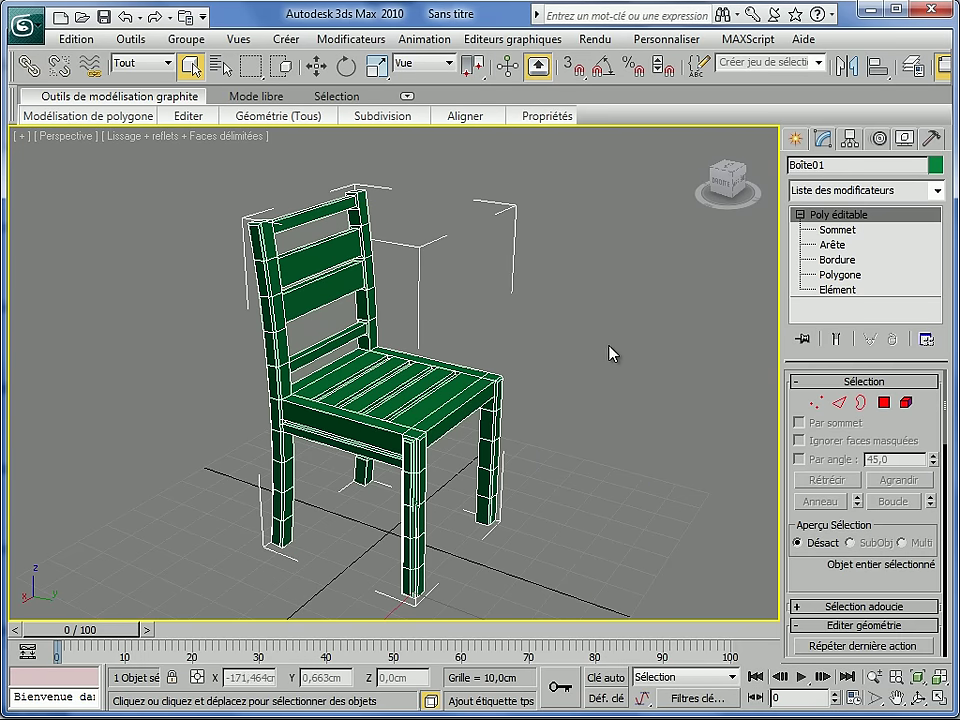
Step: Examine the whole chair fitted in all four viewports and from another angle in the maximized perspective view
key("alt+w")
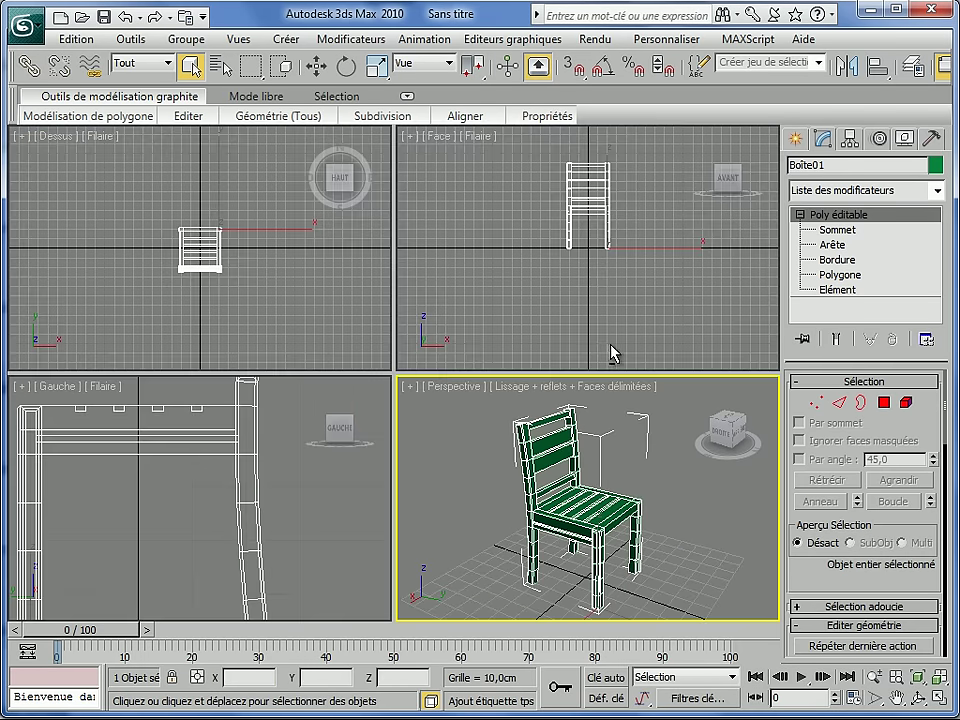
middle_click_drag(436, 442, 461, 459)
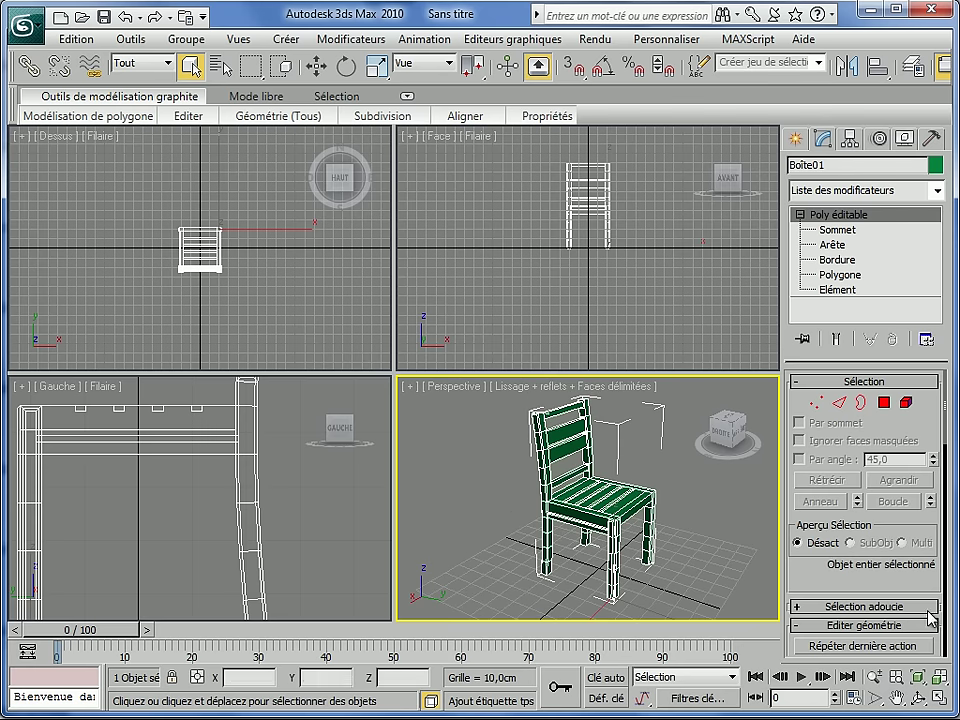
left_click(939, 680)
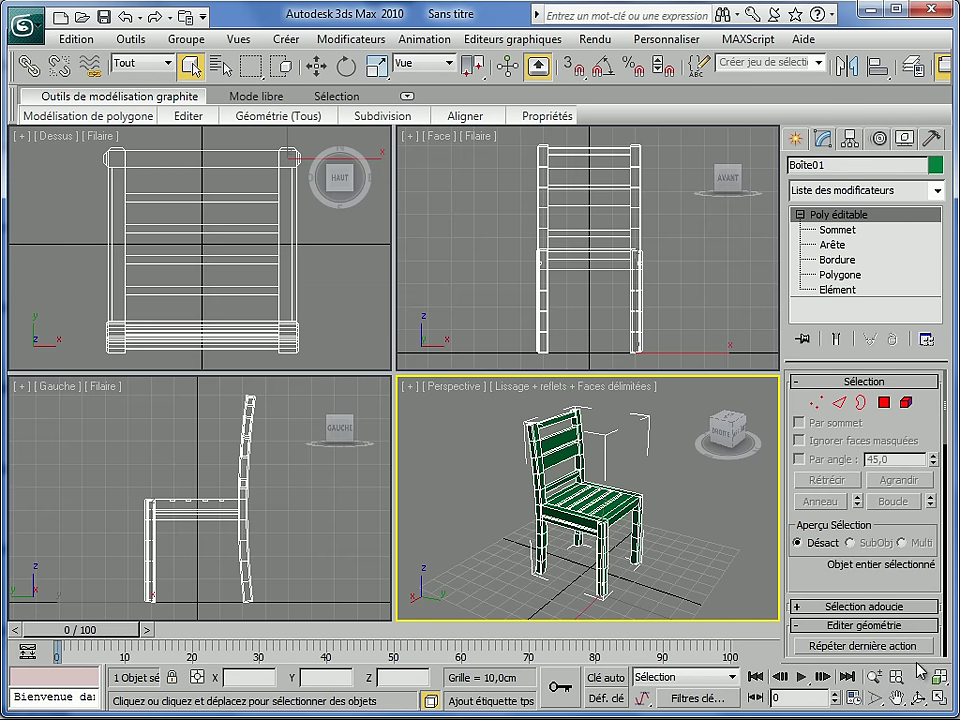
right_click(458, 481)
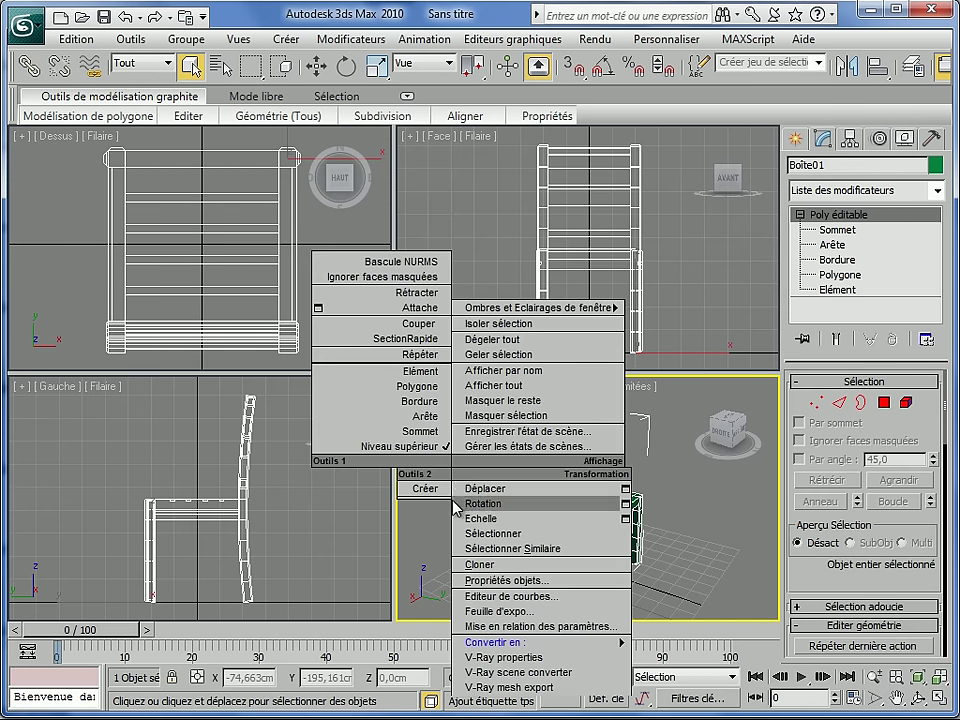
left_click(435, 538)
key("alt+w")
middle_click_drag(338, 389, 390, 425, "alt")
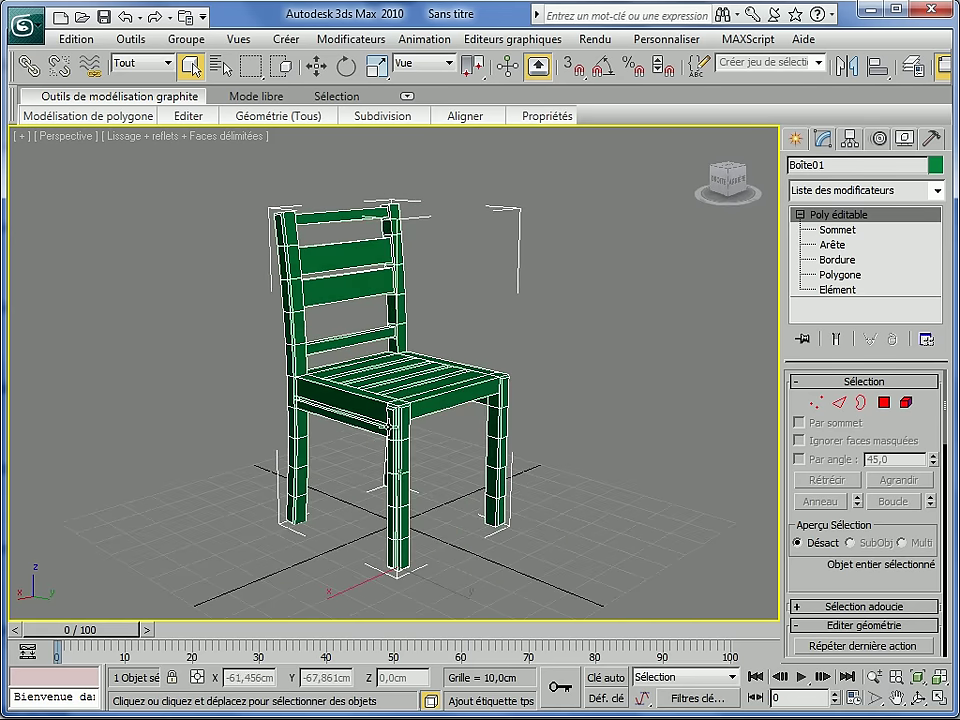